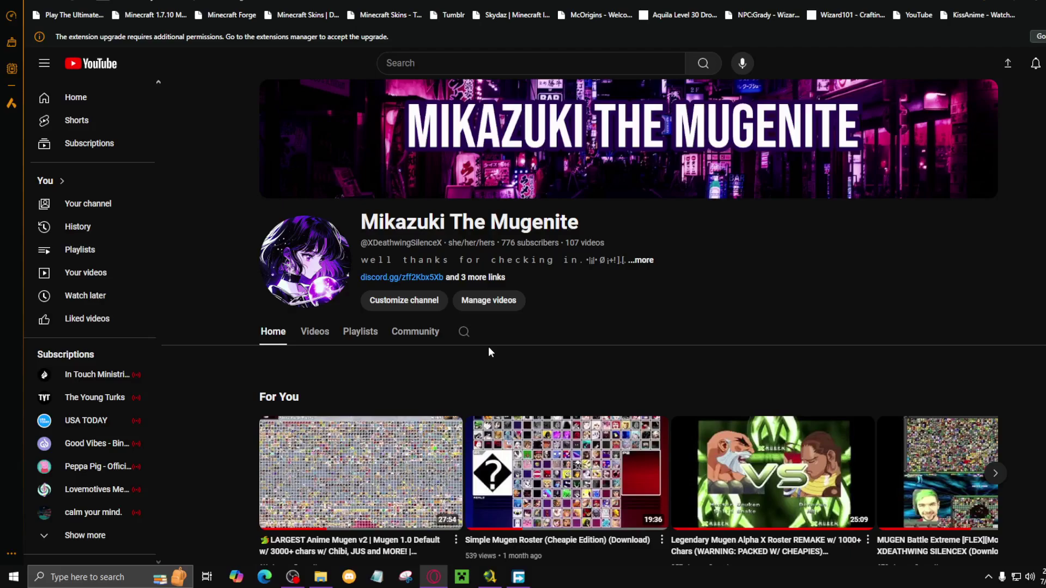
# Open the "Simple Mugen Roster (Cheapie Edition) (Download)" video from the channel page and rewind it to its start.
pyautogui.scroll(-1, 488, 346)
pyautogui.scroll(1, 518, 341)
pyautogui.scroll(-5, 544, 351)
pyautogui.scroll(5, 748, 223)
pyautogui.scroll(-2, 594, 340)
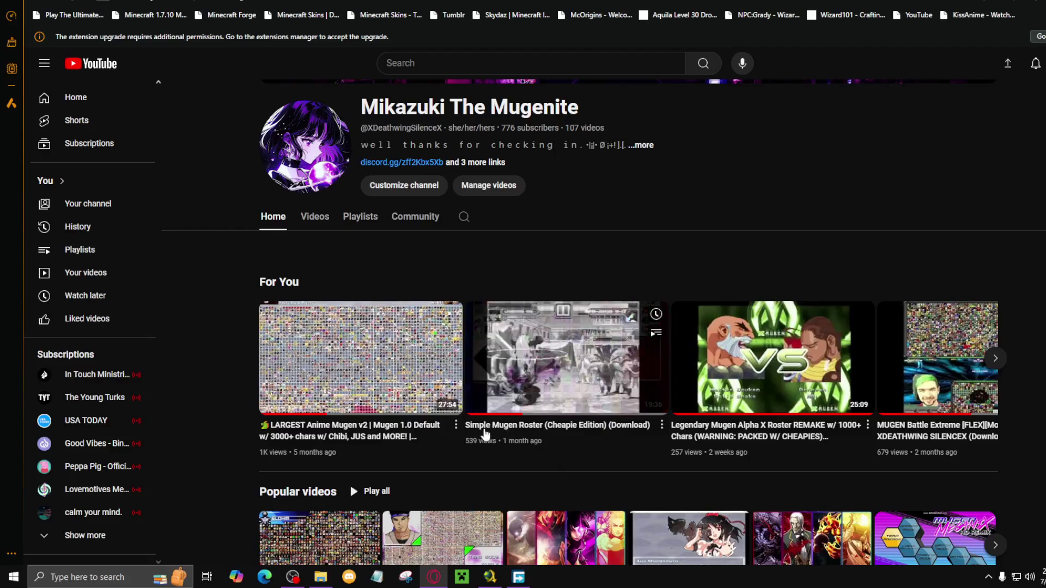
pyautogui.click(547, 360)
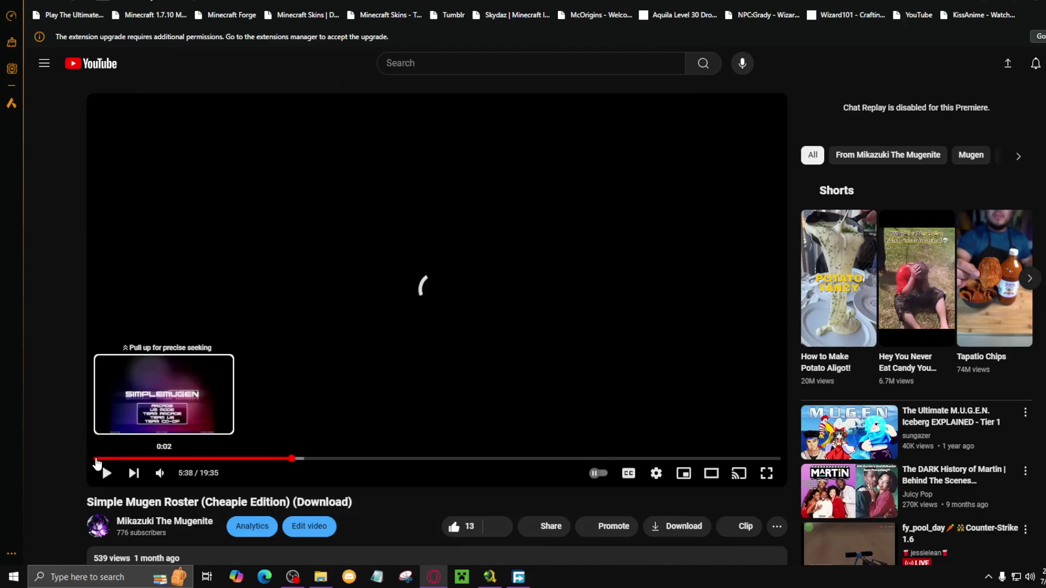
pyautogui.click(97, 459)
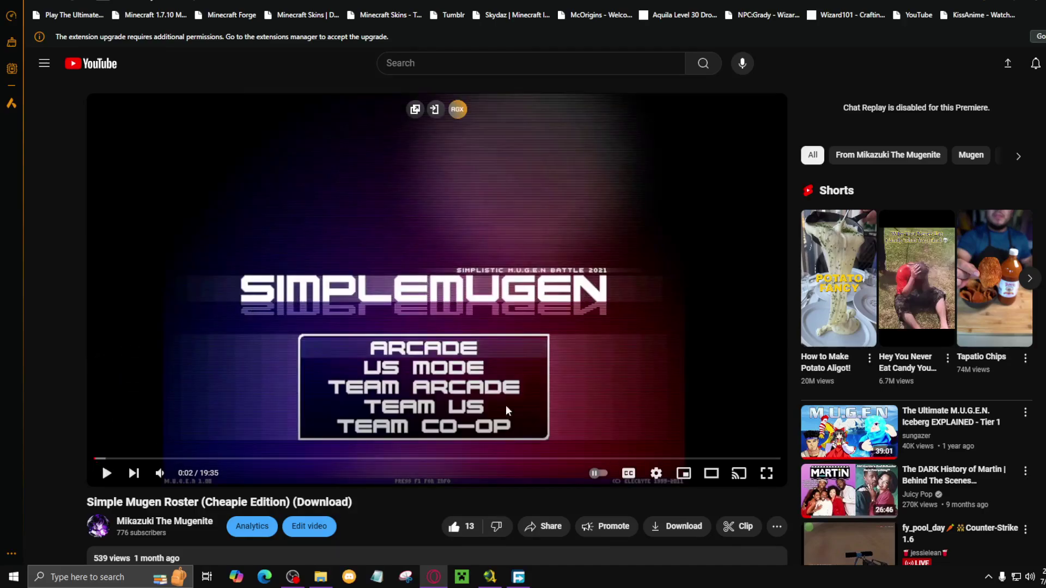
# Glance over the video's comments and play the video in short stretches from the SimpleMugen title menu to the options screen.
pyautogui.scroll(-5, 403, 508)
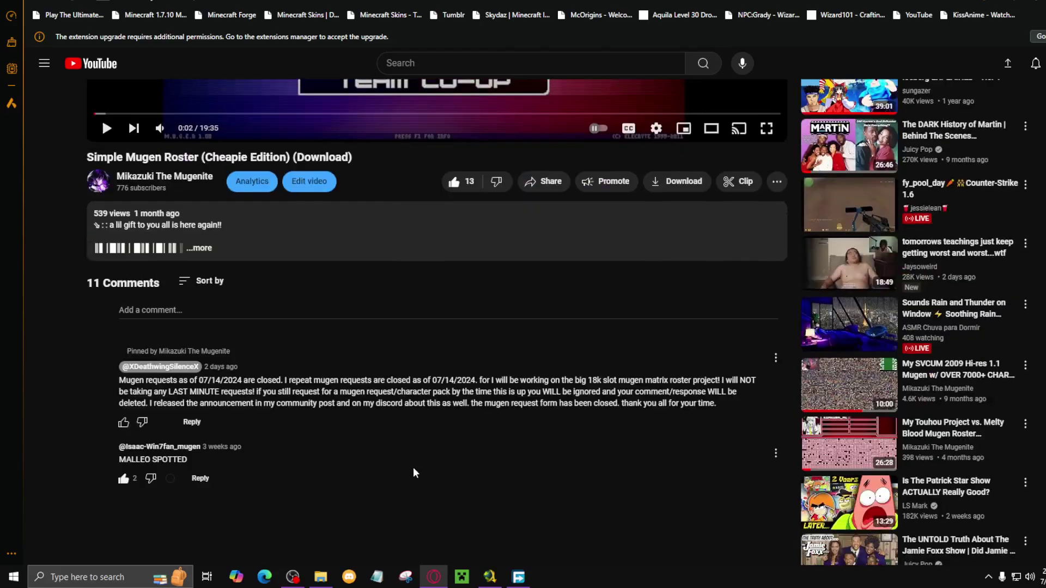
pyautogui.scroll(3, 404, 436)
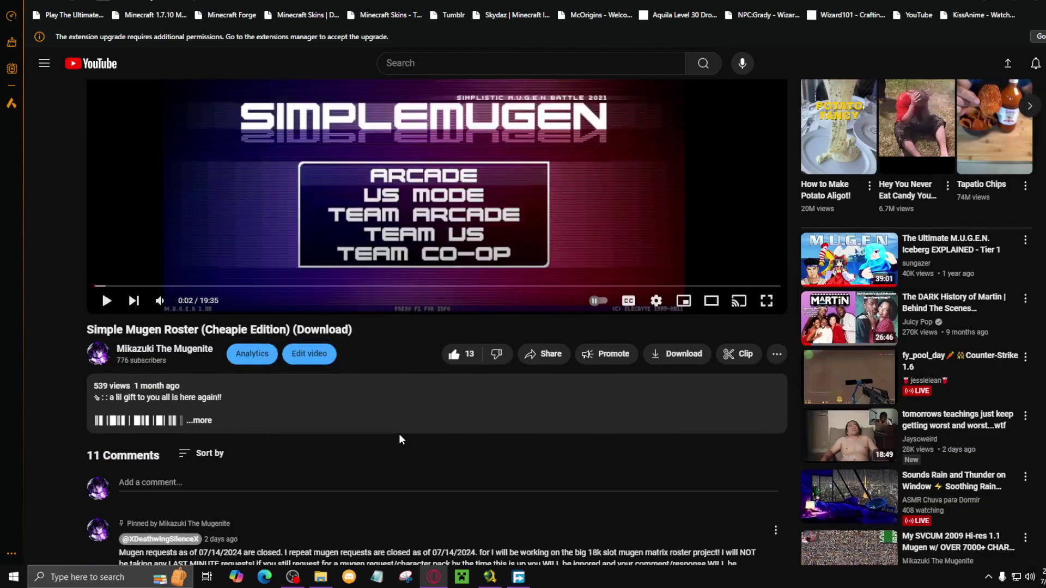
pyautogui.scroll(-6, 531, 443)
pyautogui.scroll(8, 532, 449)
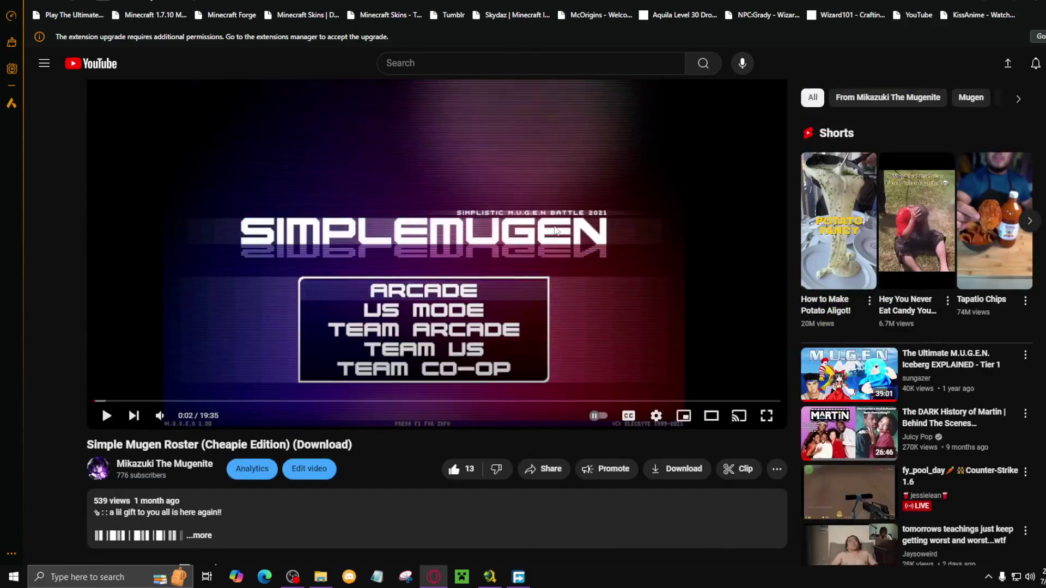
pyautogui.click(509, 242)
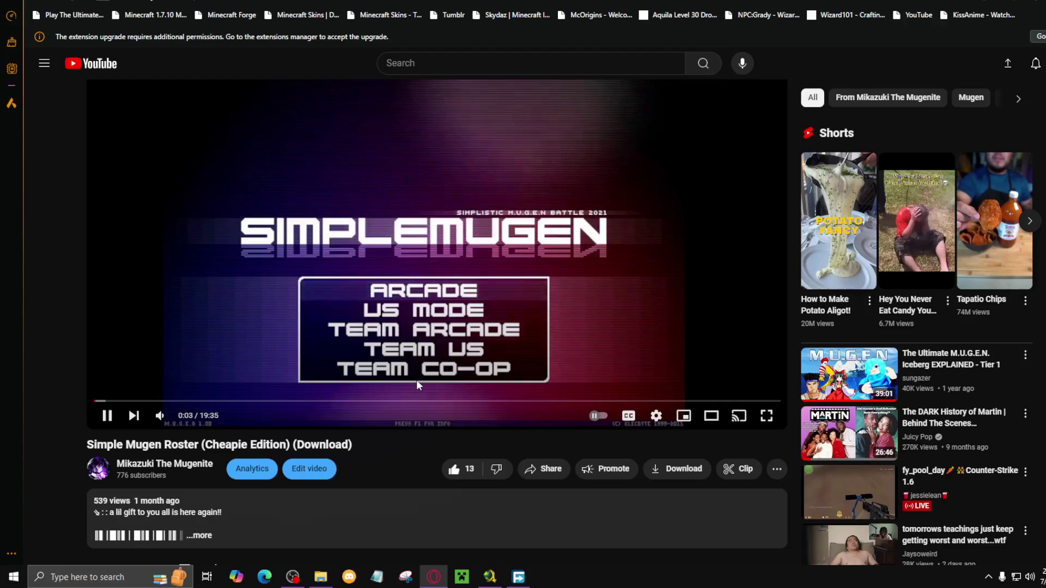
pyautogui.click(458, 249)
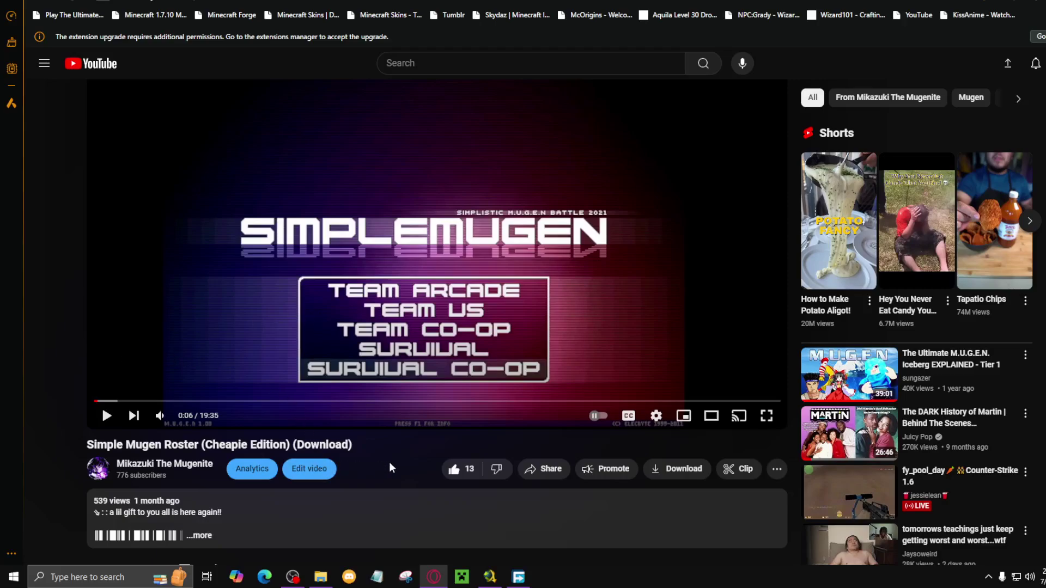
pyautogui.click(302, 338)
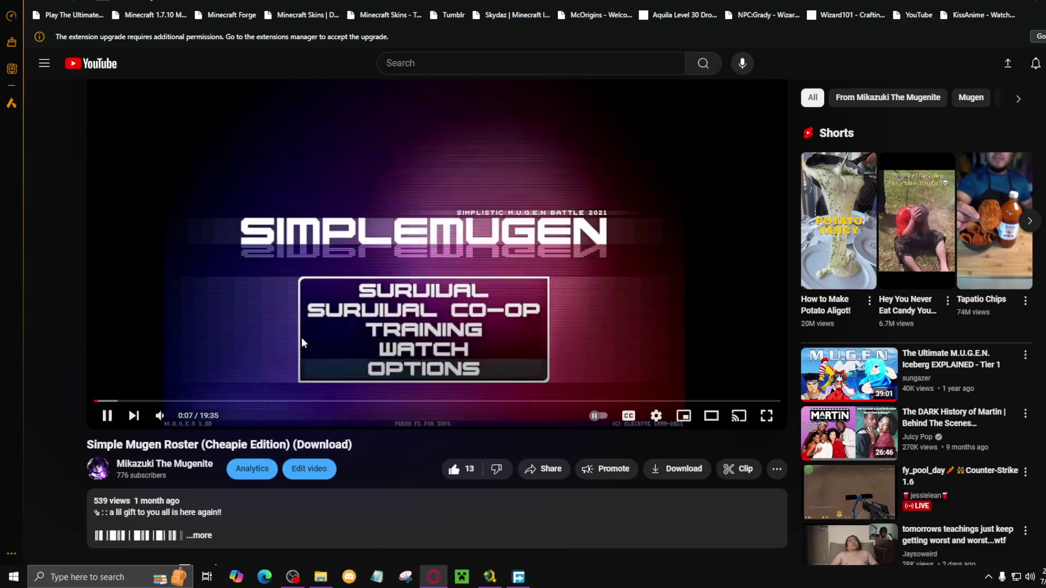
pyautogui.click(302, 338)
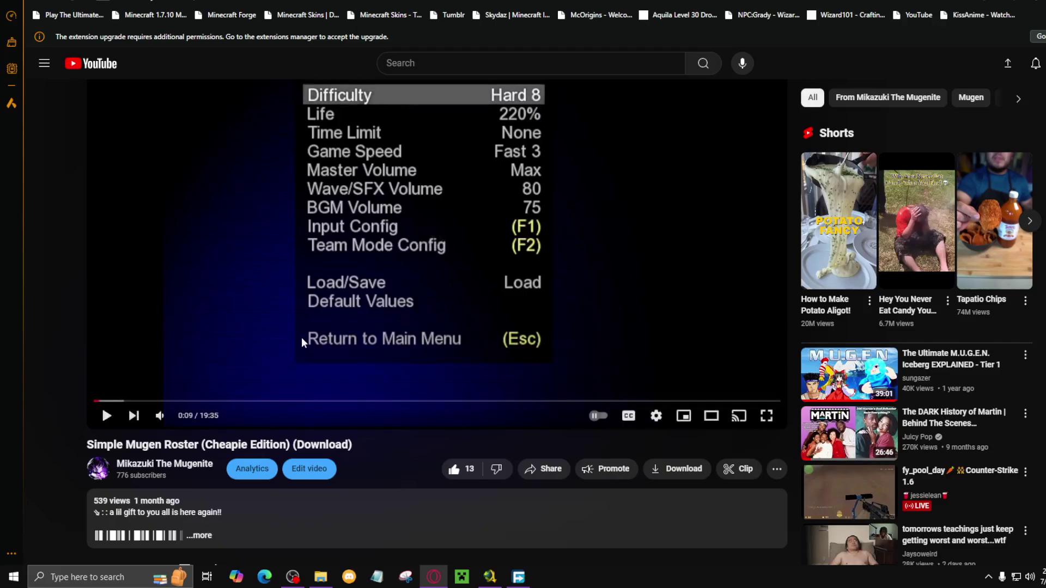
# Expand the video description and highlight the title screen song credit, "KISS OF LIFE NATTY - Sugarcoat (Instrumental)".
pyautogui.click(285, 518)
pyautogui.scroll(-5, 297, 490)
pyautogui.scroll(-2, 299, 491)
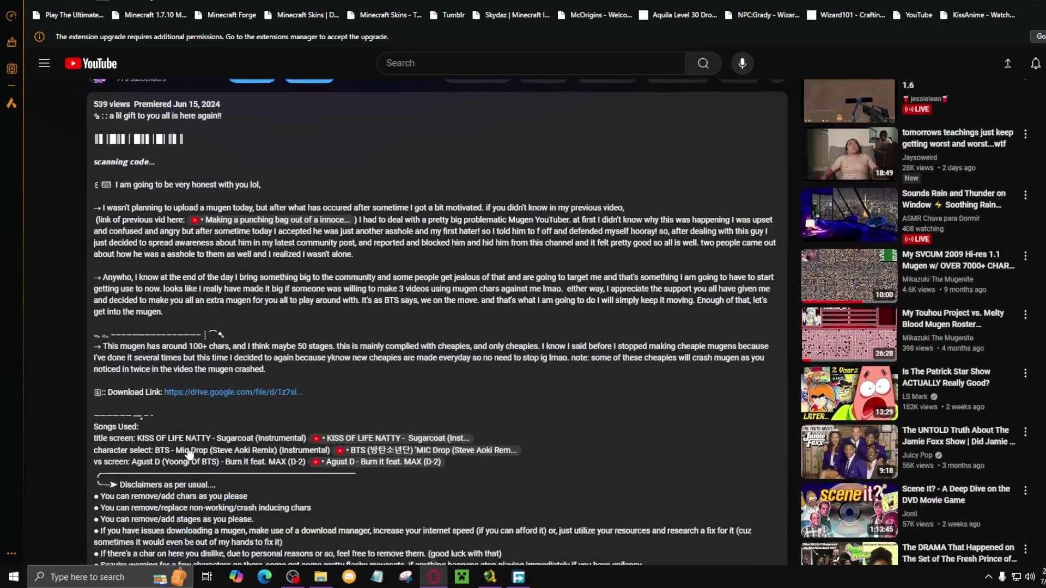
pyautogui.moveTo(138, 376); pyautogui.dragTo(306, 377)
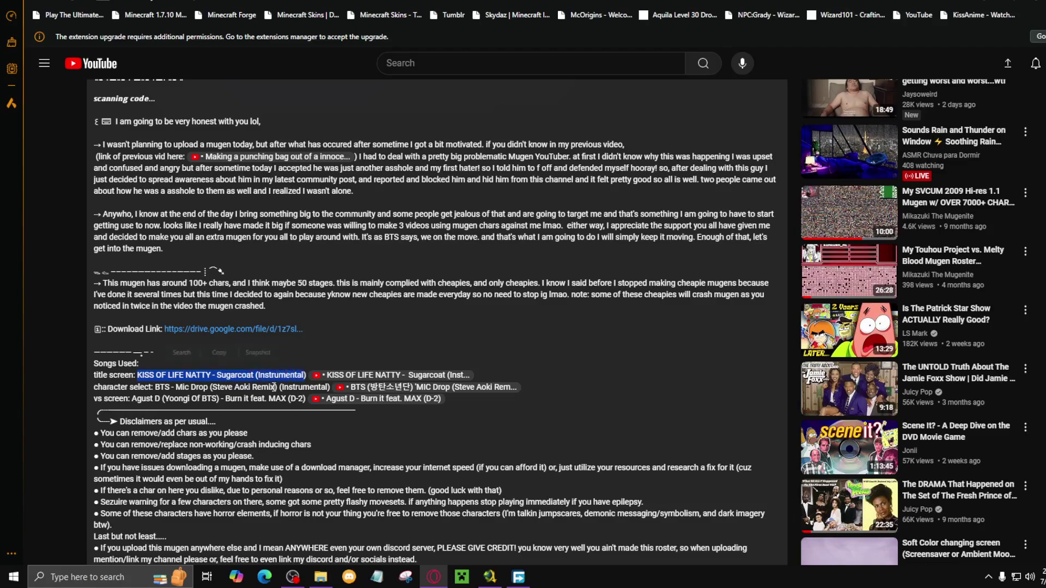
pyautogui.click(219, 419)
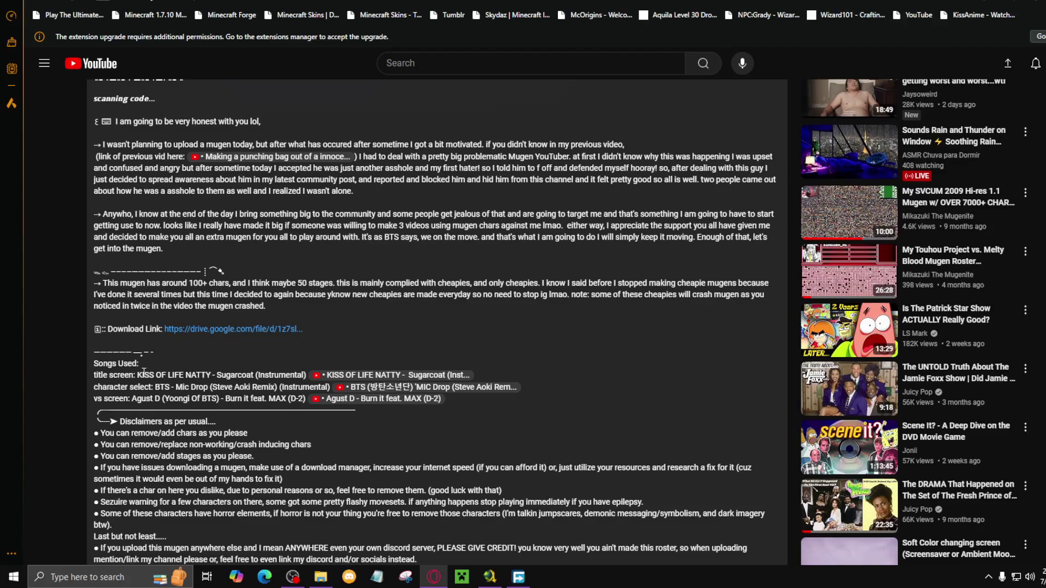
pyautogui.moveTo(139, 372); pyautogui.dragTo(212, 373)
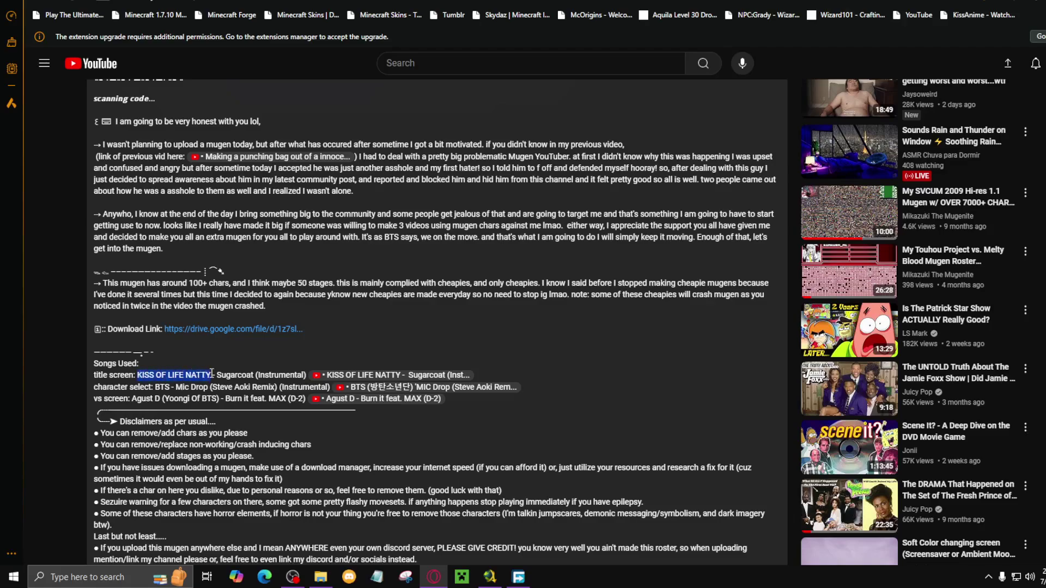
pyautogui.click(248, 375)
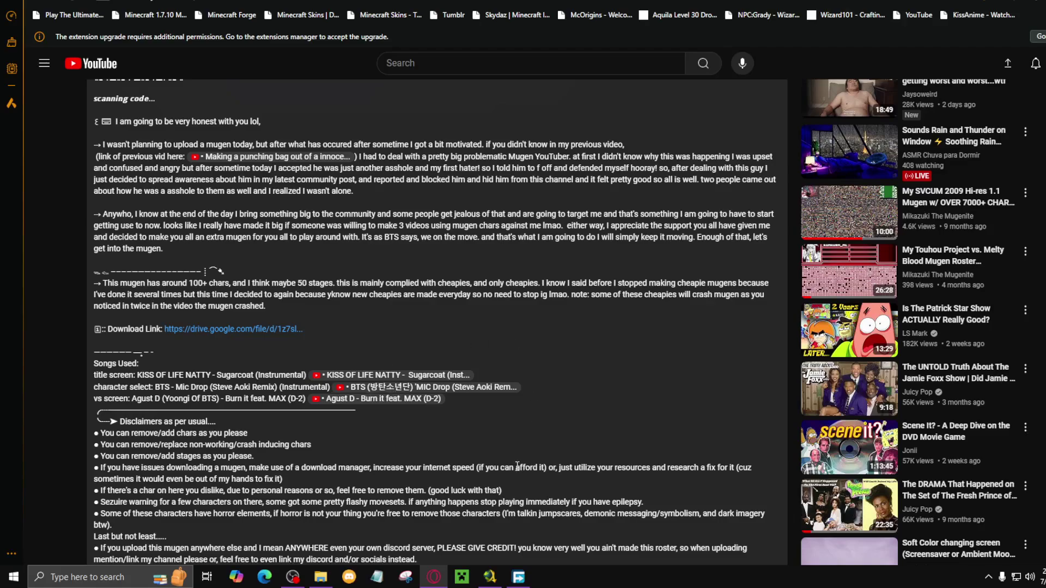
# Read through the description's disclaimers and highlight the Mugen request status line.
pyautogui.scroll(8, 520, 426)
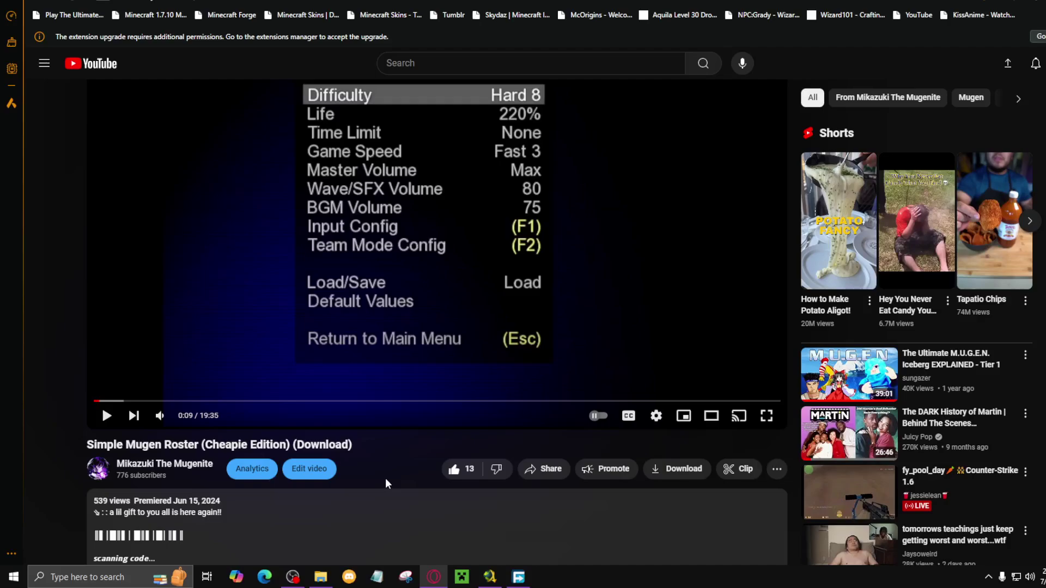
pyautogui.scroll(-3, 385, 478)
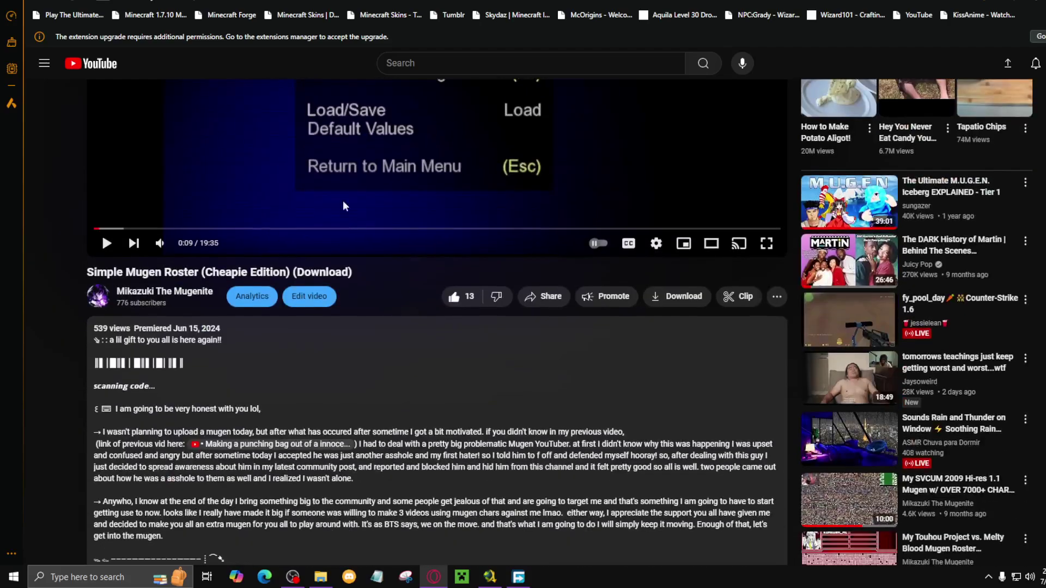
pyautogui.scroll(-7, 519, 365)
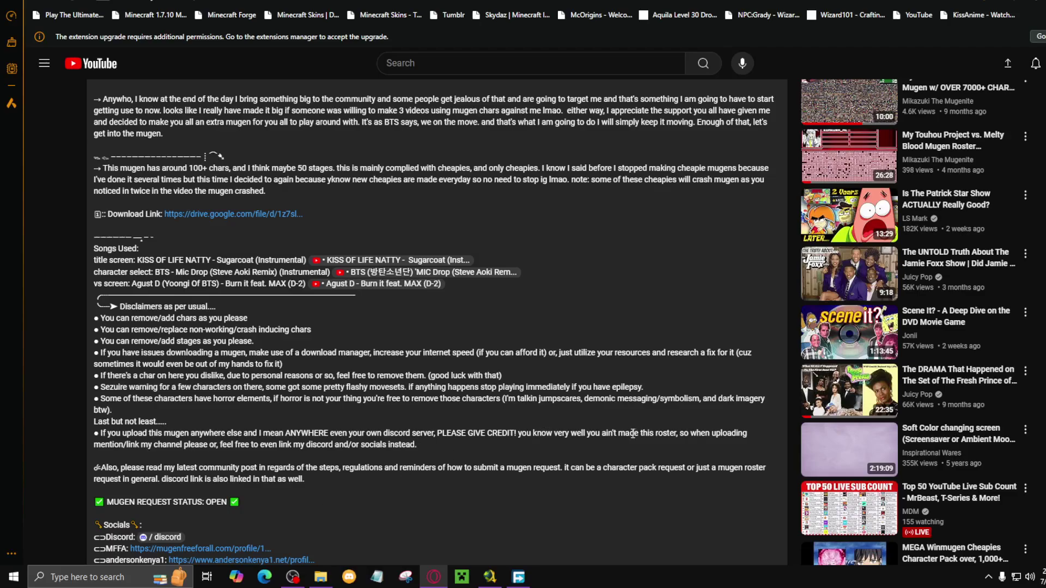
pyautogui.scroll(-3, 80, 362)
pyautogui.moveTo(98, 330); pyautogui.dragTo(385, 325)
pyautogui.click(384, 326)
pyautogui.scroll(5, 376, 381)
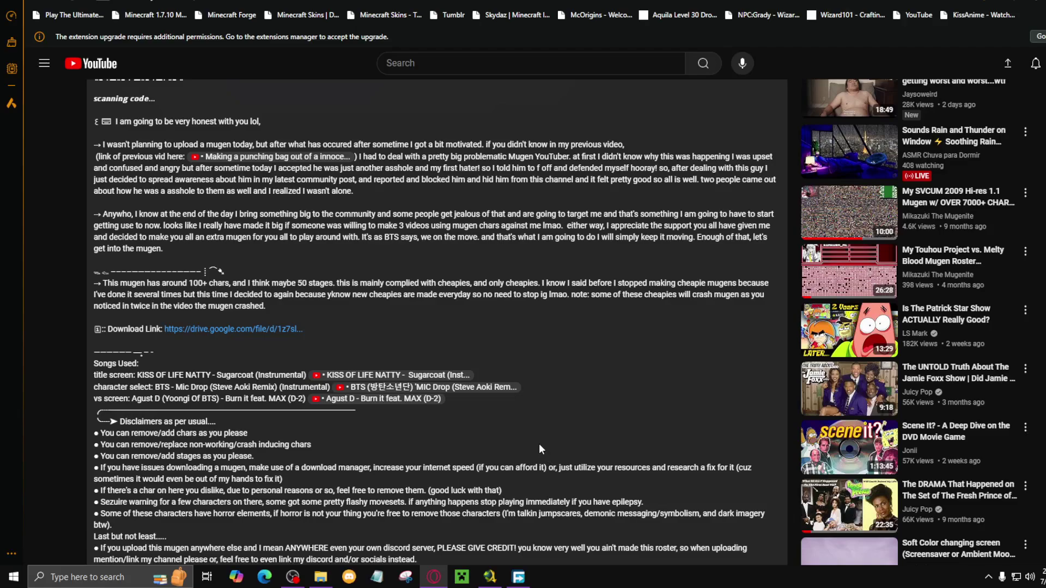
# Show the JDownloader window briefly, return to the browser and open the Google Drive download link in the video description.
pyautogui.click(489, 577)
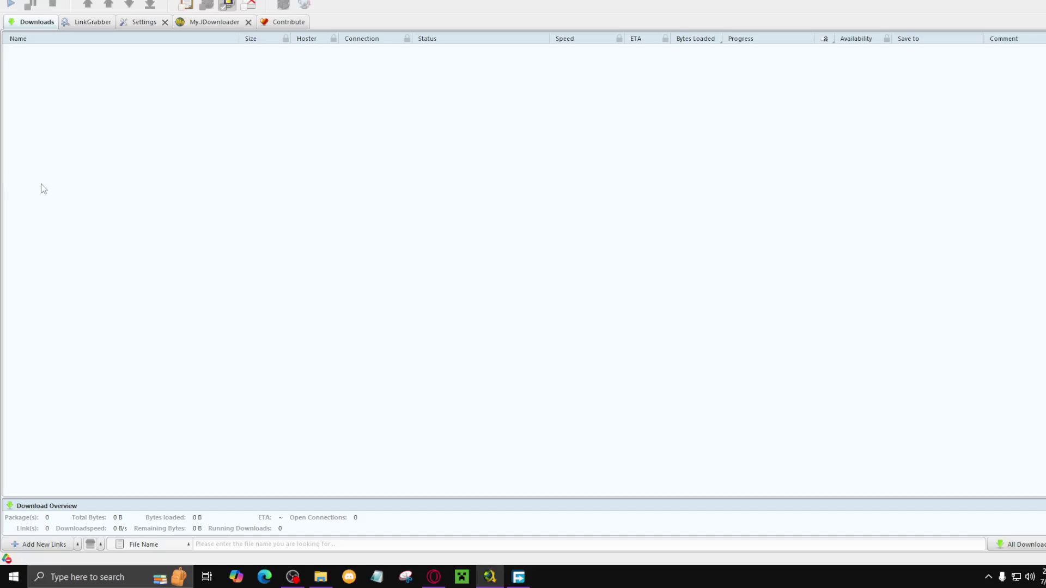
pyautogui.moveTo(8, 559)
pyautogui.click(433, 578)
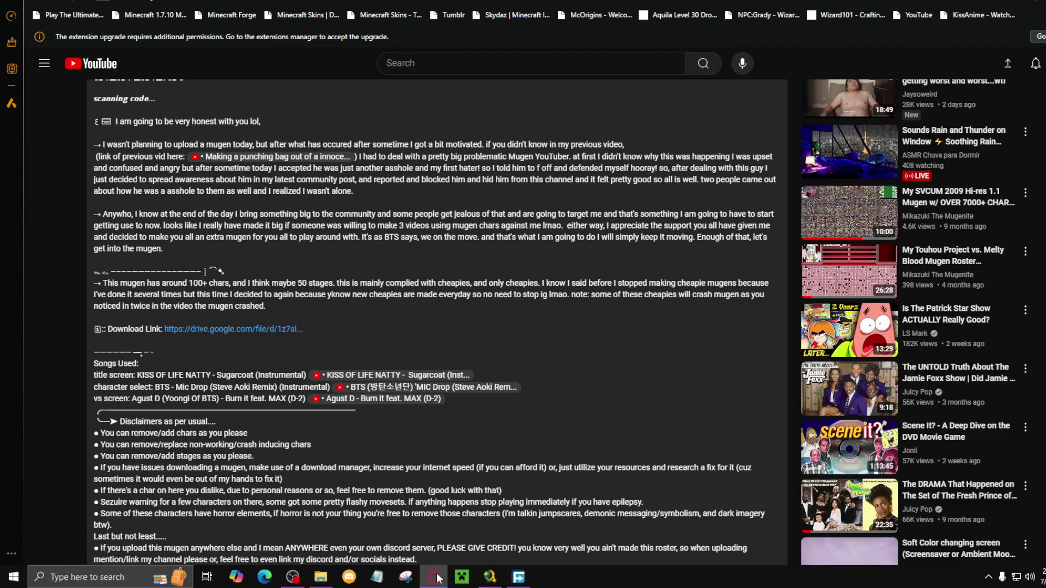
pyautogui.click(207, 329)
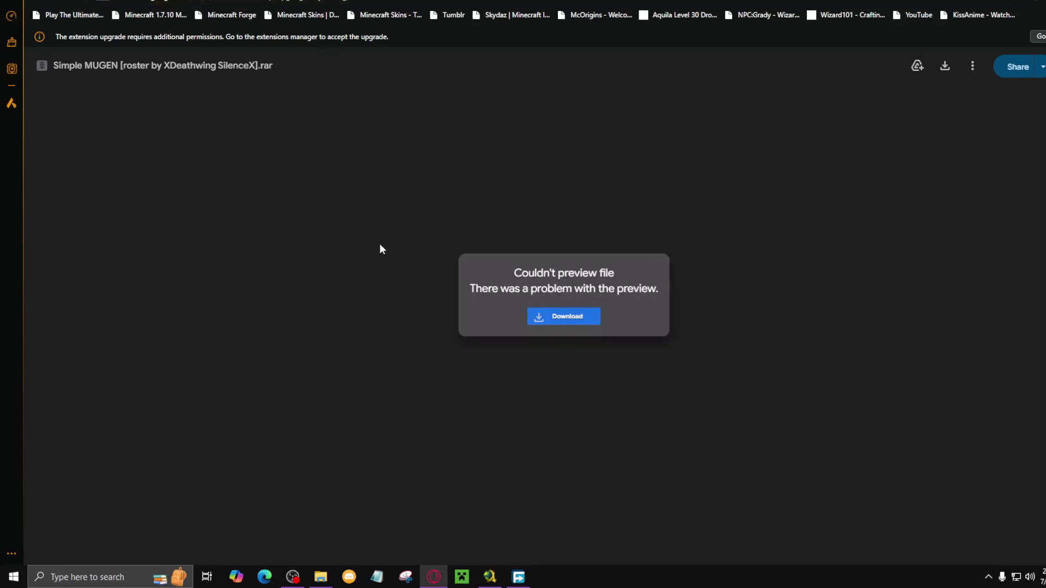
# Show the Free Download Manager window, hide it again and switch to JDownloader's download list.
pyautogui.click(518, 580)
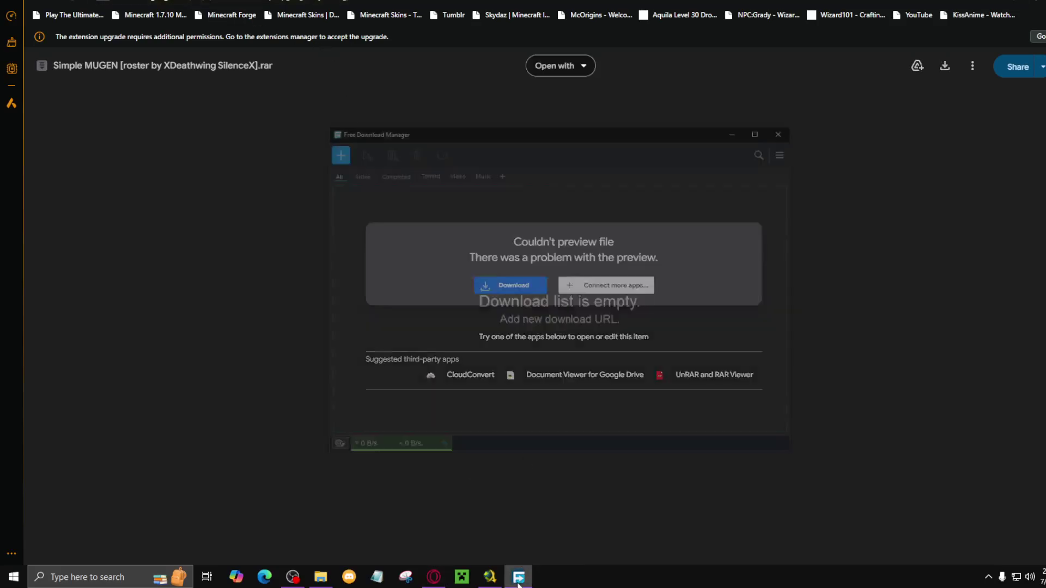
pyautogui.click(518, 578)
pyautogui.click(518, 578)
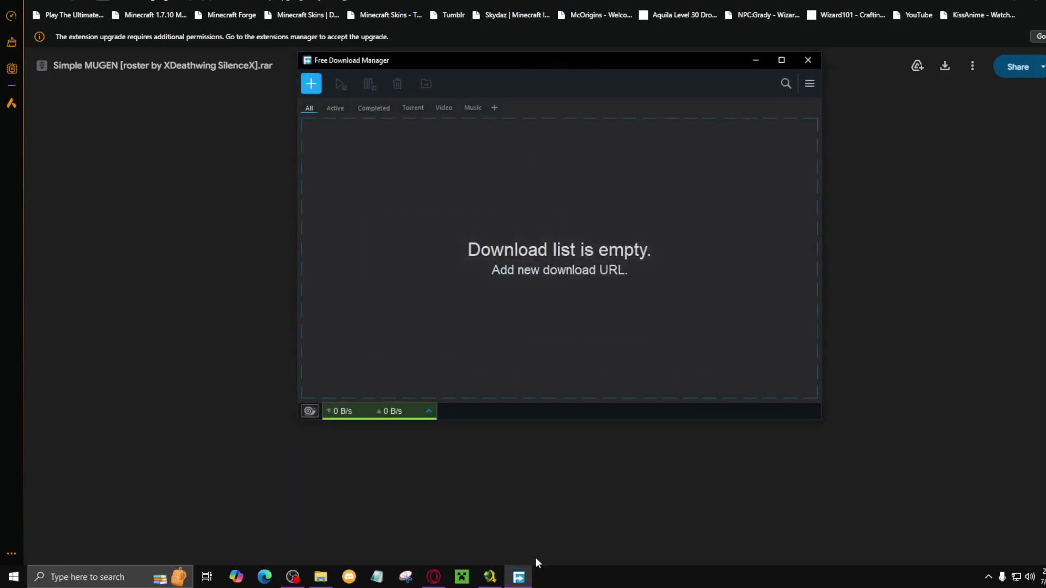
pyautogui.click(518, 579)
pyautogui.click(490, 579)
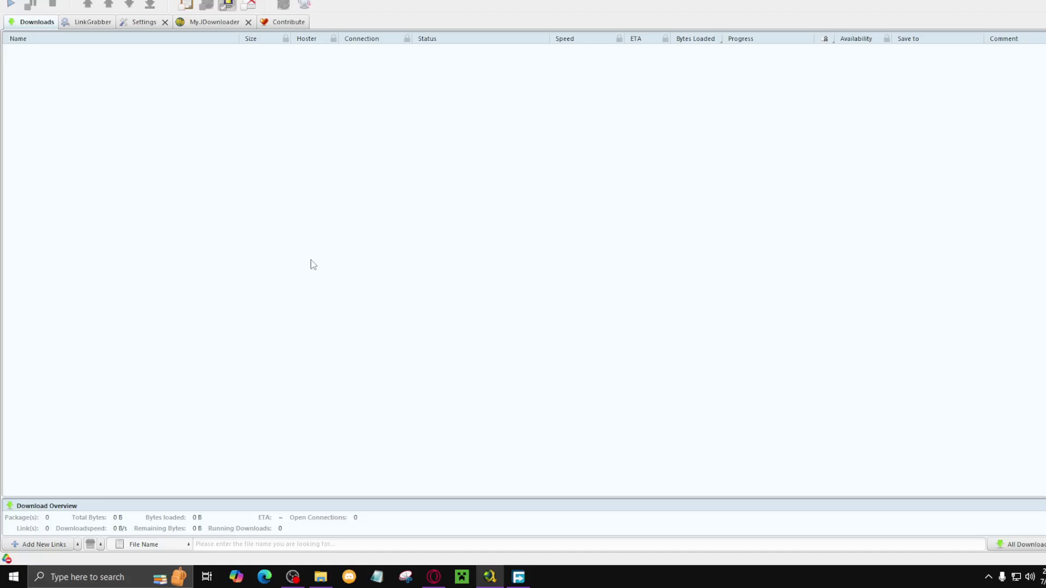
pyautogui.hotkey('alt', 'space')
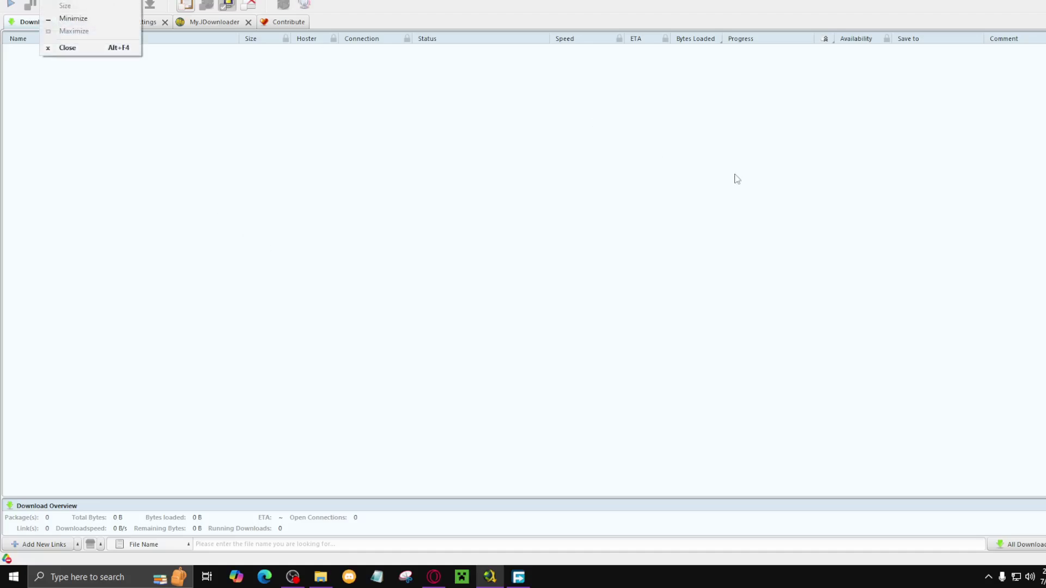
pyautogui.press('Escape')
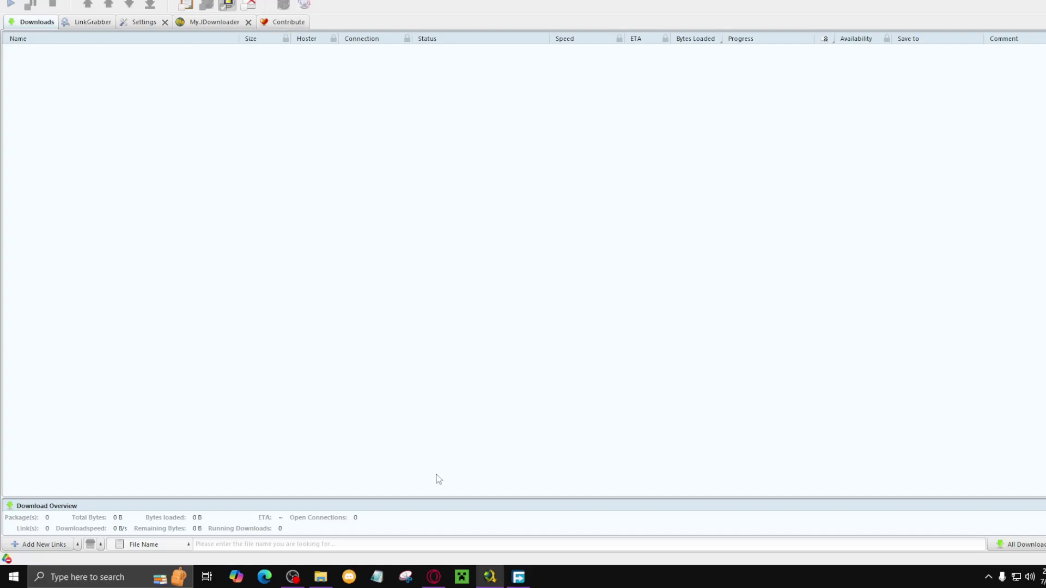
# Check the Google Drive account status in JDownloader and open the Account Manager settings.
pyautogui.click(434, 577)
pyautogui.click(489, 577)
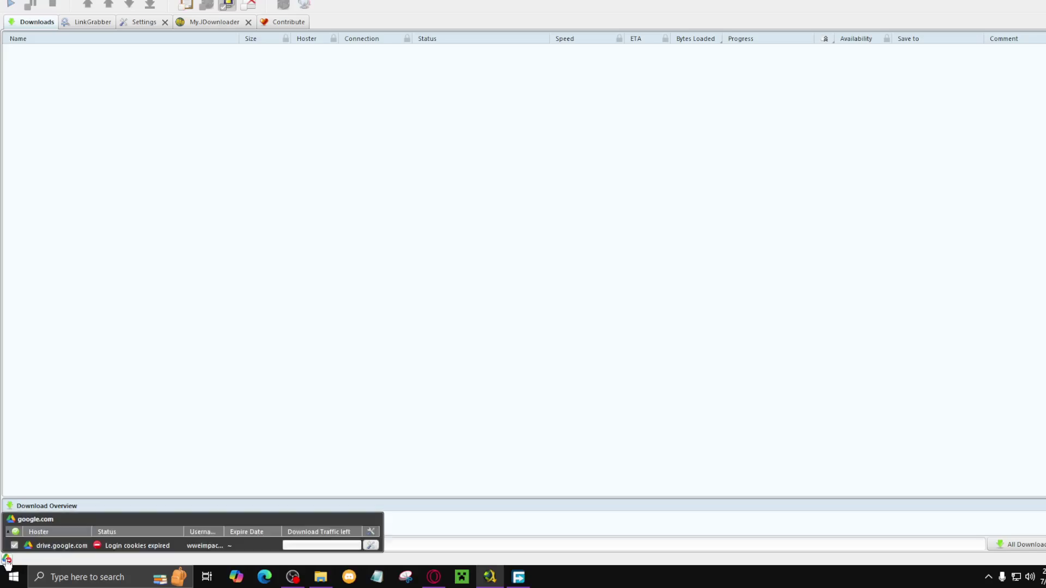
pyautogui.moveTo(5, 563)
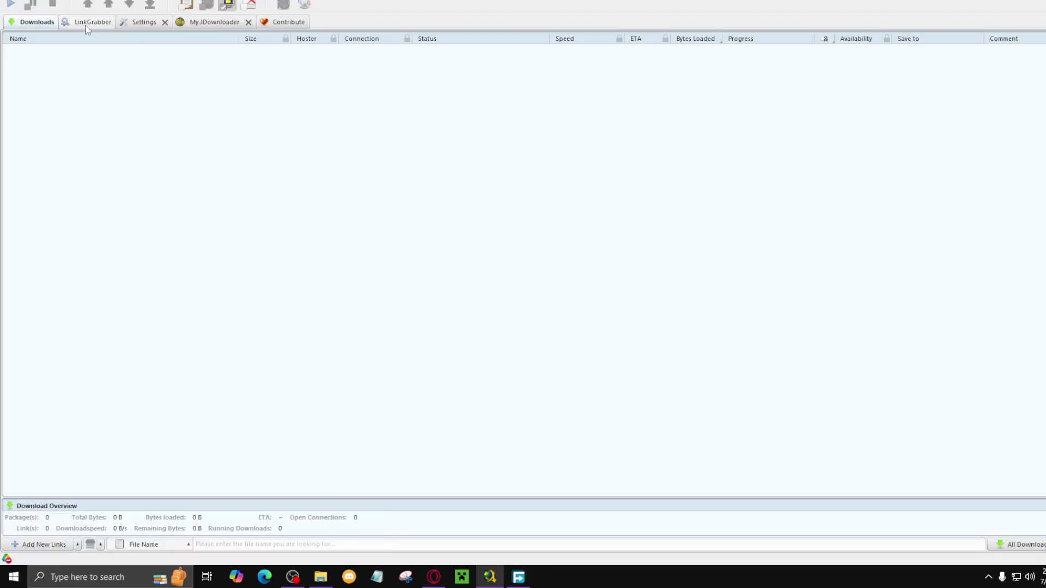
pyautogui.click(127, 24)
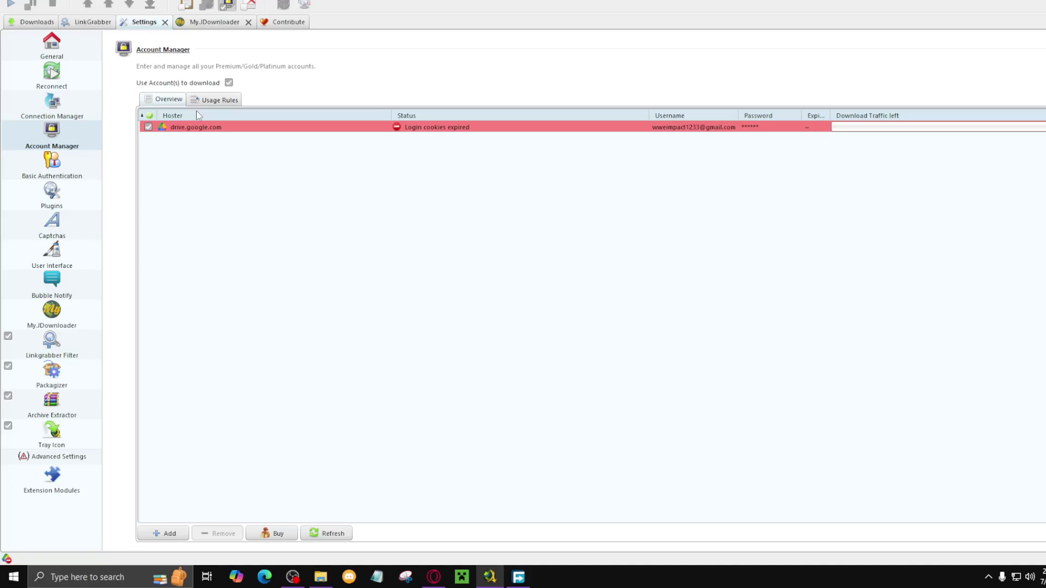
# Start adding a new account and browse the list of supported hosters through to its end.
pyautogui.click(163, 534)
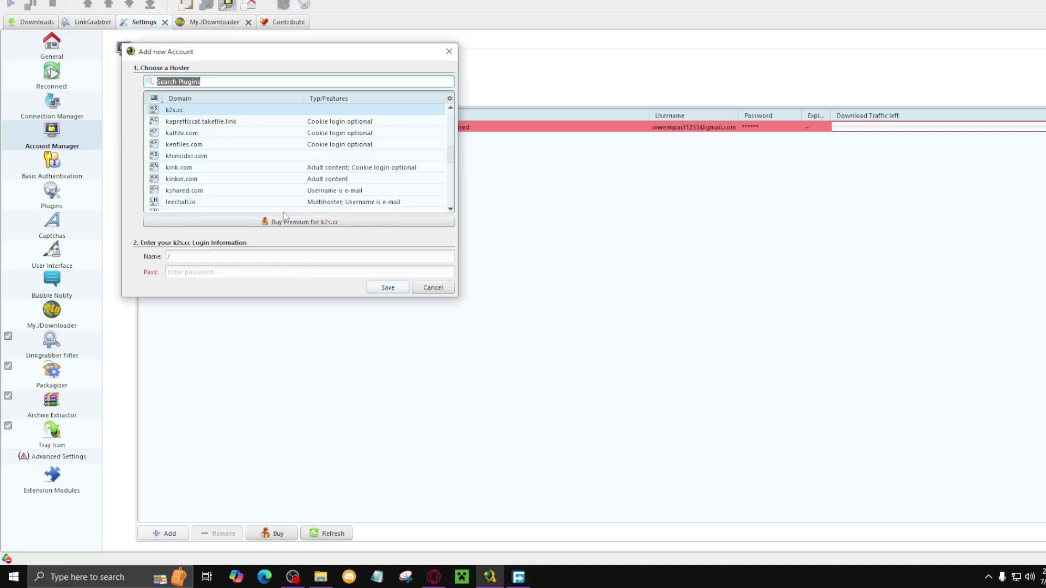
pyautogui.scroll(-3, 273, 162)
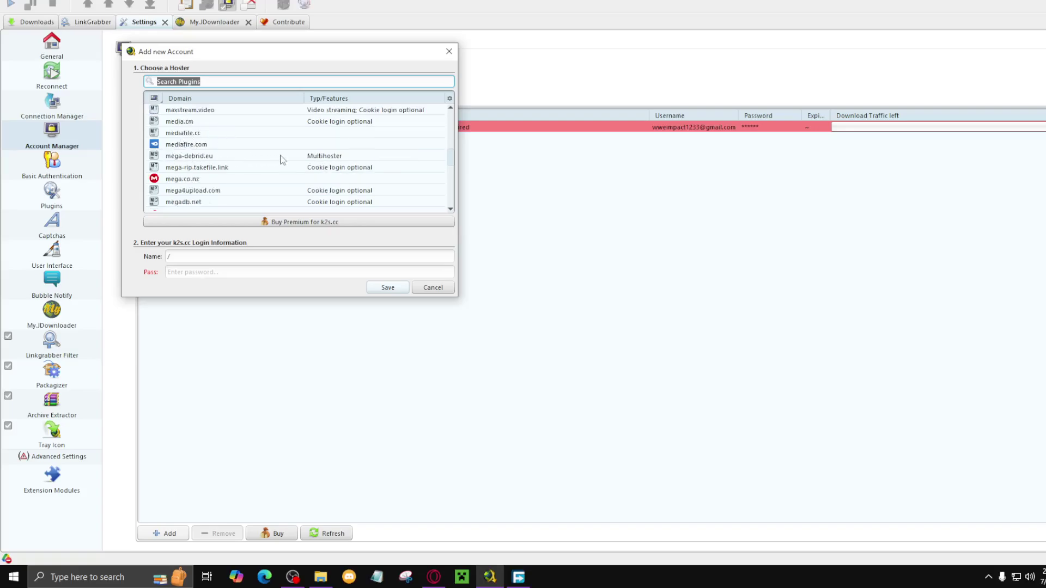
pyautogui.scroll(-10, 172, 161)
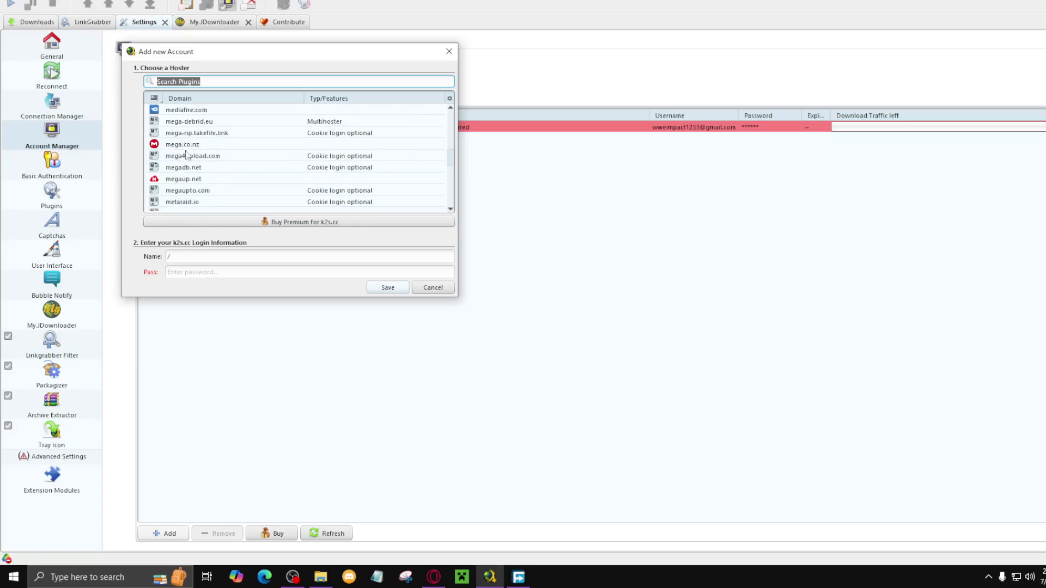
pyautogui.scroll(-5, 214, 183)
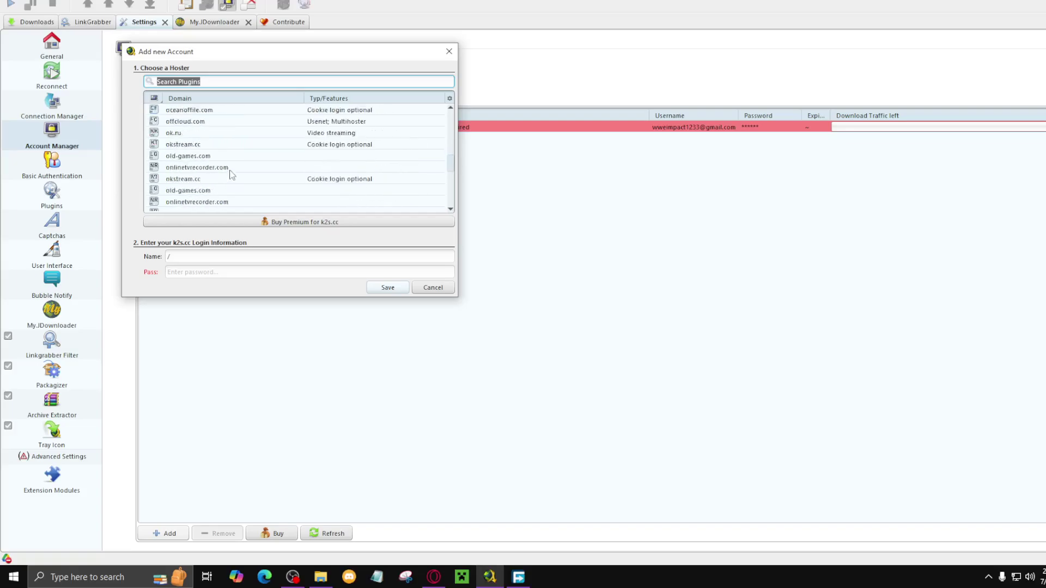
pyautogui.moveTo(451, 164); pyautogui.dragTo(453, 208)
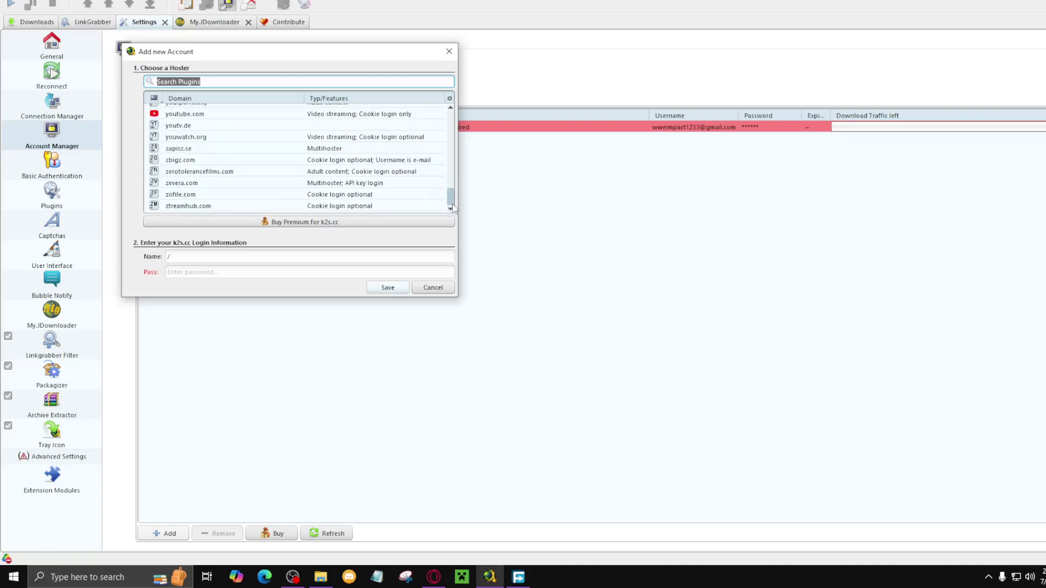
# Restart adding a new account, search the hosters for "drive", and close the dialog without saving.
pyautogui.moveTo(453, 204); pyautogui.dragTo(451, 114)
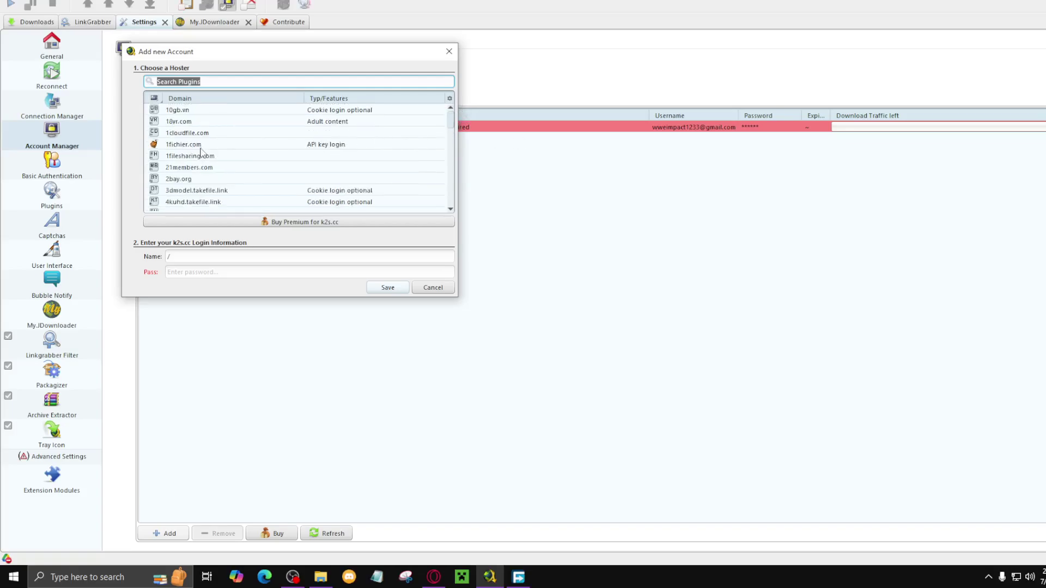
pyautogui.click(435, 287)
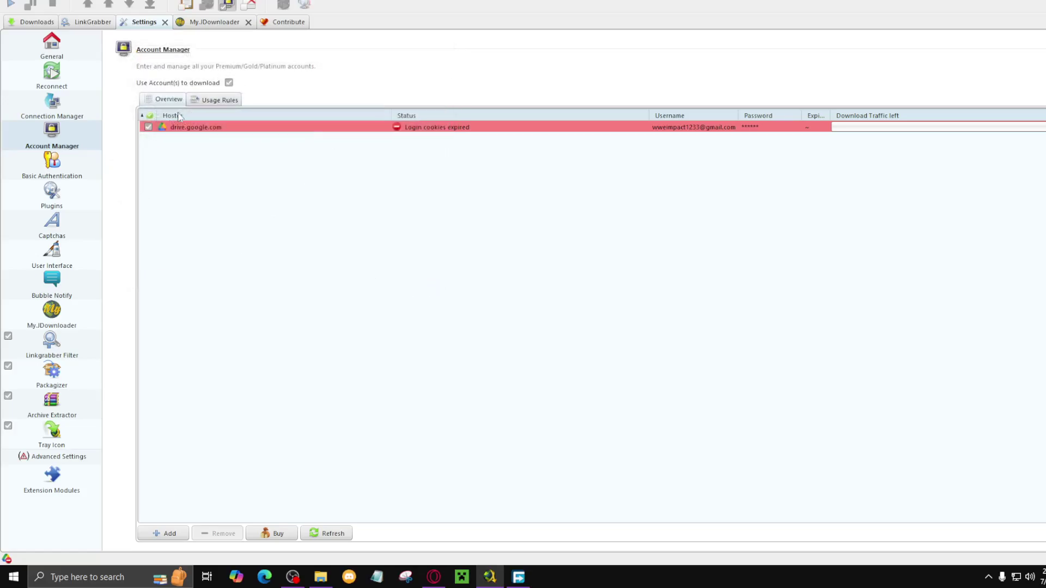
pyautogui.click(182, 538)
pyautogui.write('drui')
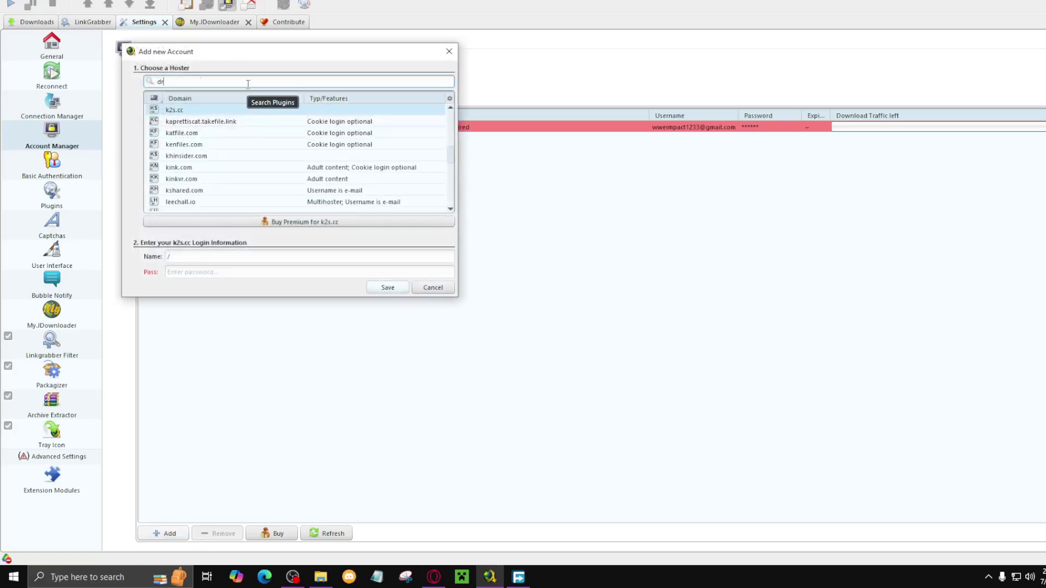
pyautogui.press('BackSpace')
pyautogui.press('BackSpace')
pyautogui.write('uve')
pyautogui.press('BackSpace')
pyautogui.press('BackSpace')
pyautogui.press('BackSpace')
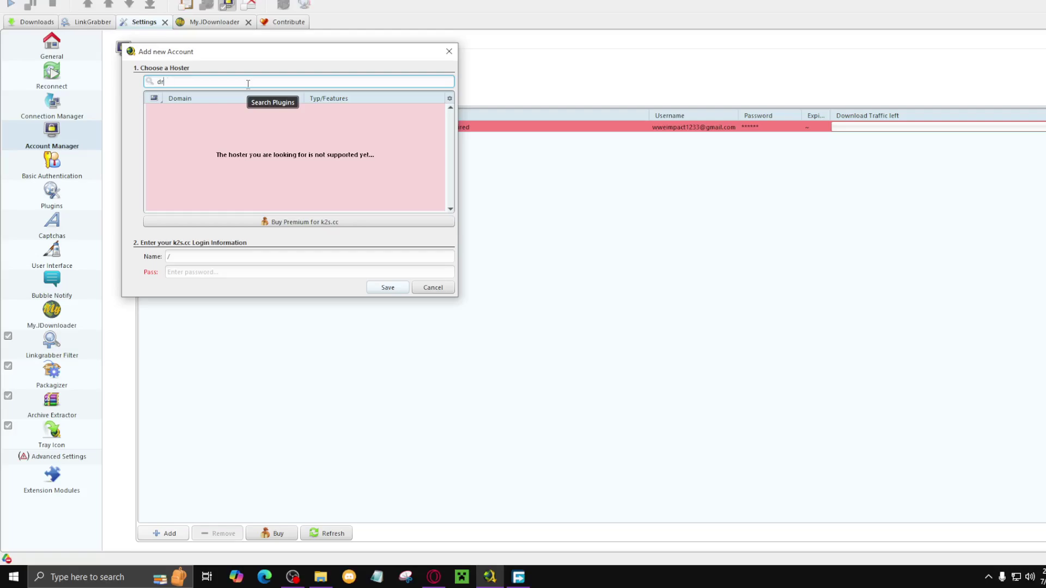
pyautogui.write('ive')
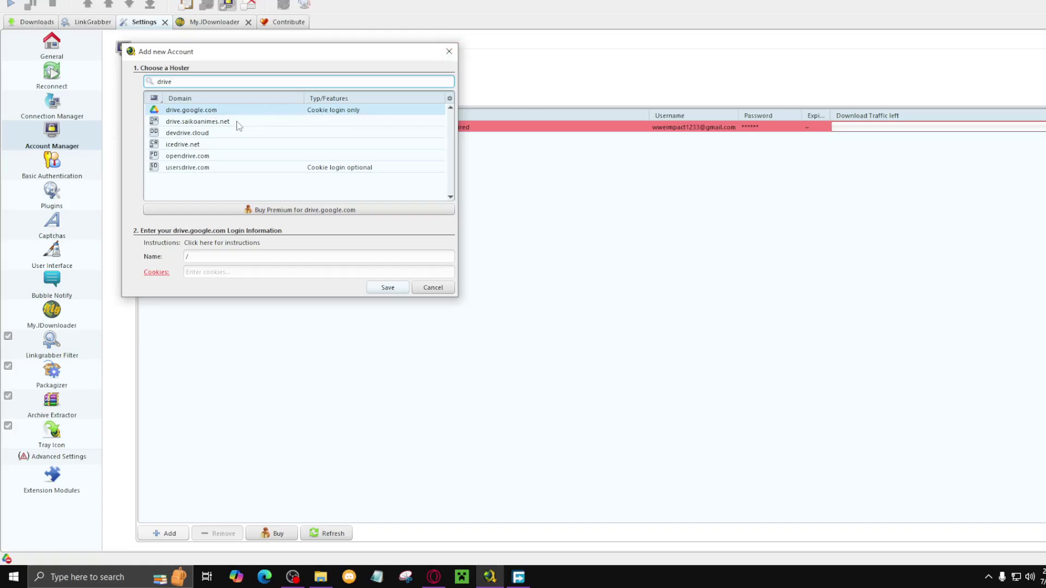
pyautogui.click(449, 51)
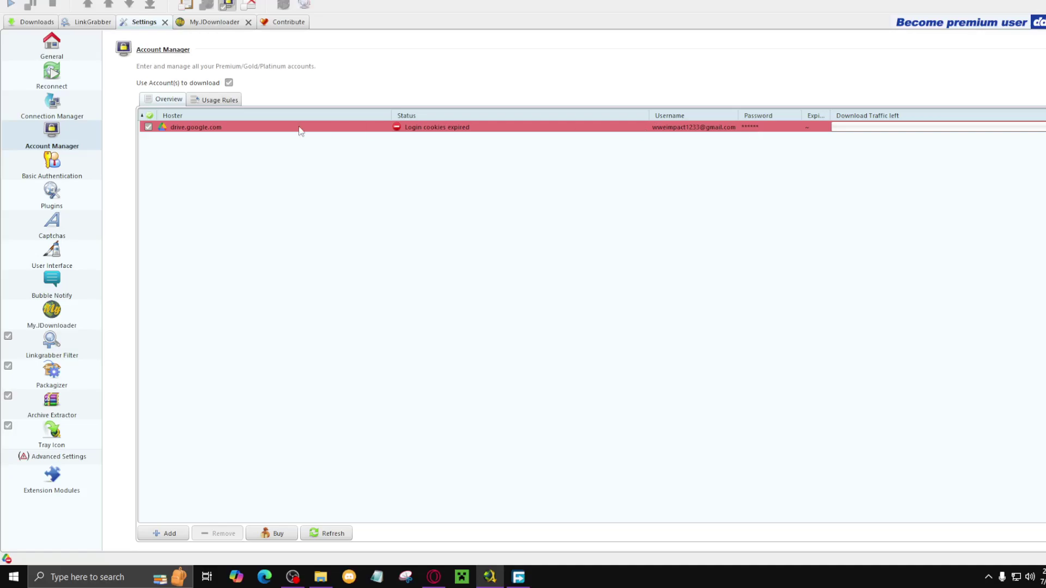
# Open the existing drive.google.com account for editing and select the contents of its Cookies field.
pyautogui.rightClick(541, 135)
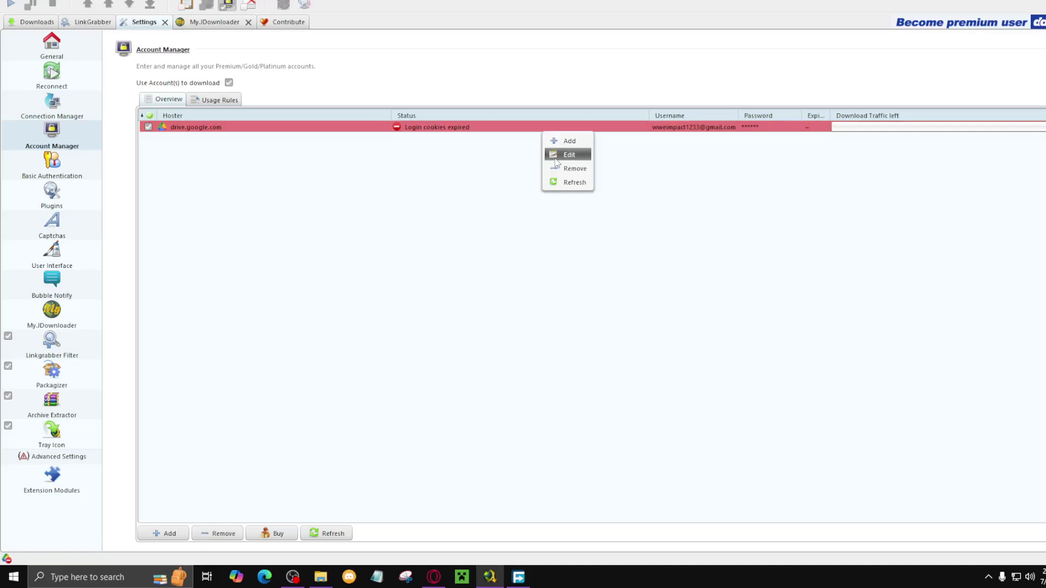
pyautogui.click(424, 159)
pyautogui.rightClick(227, 128)
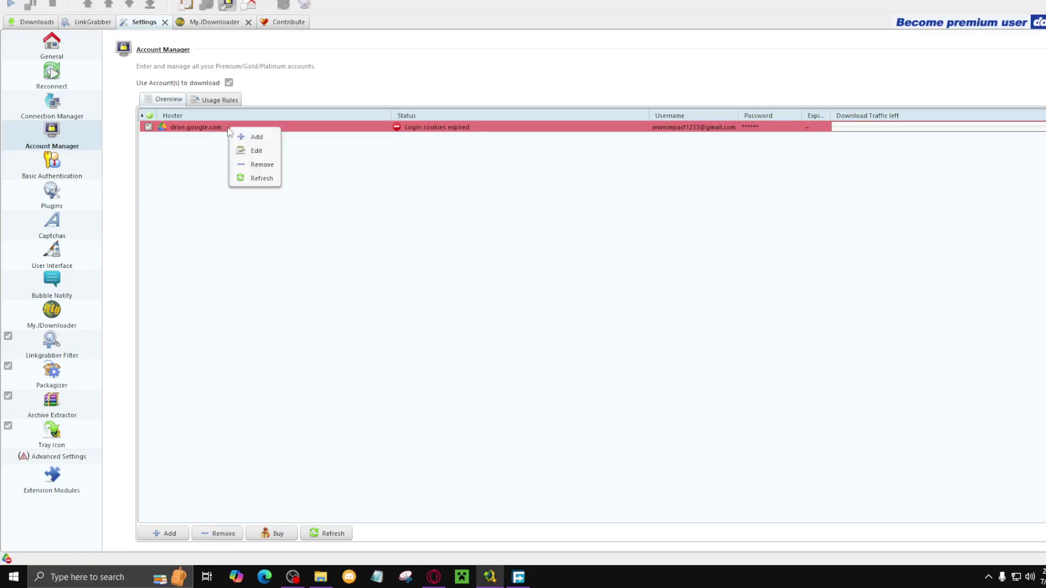
pyautogui.click(253, 148)
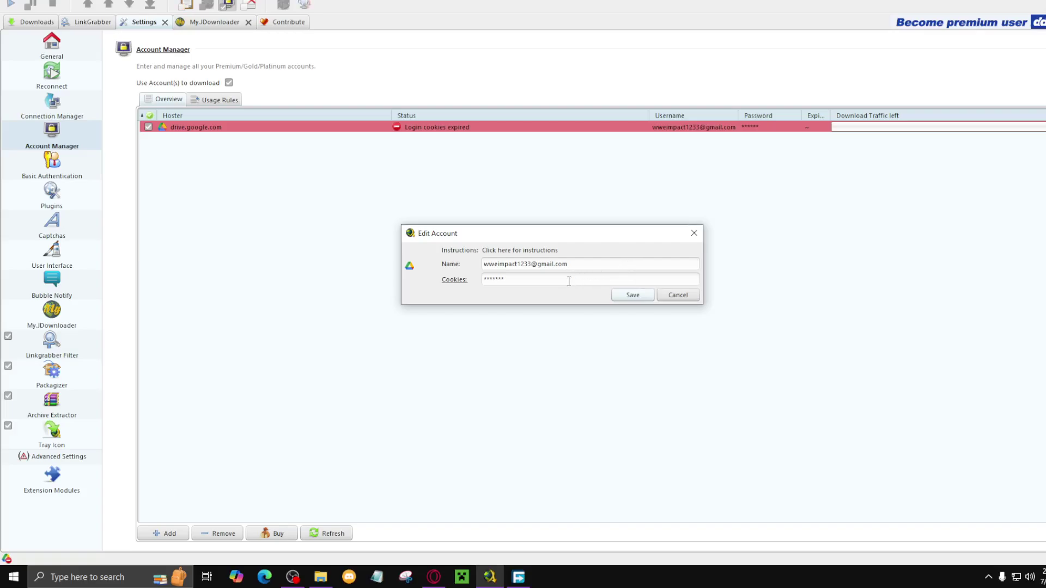
pyautogui.click(519, 280)
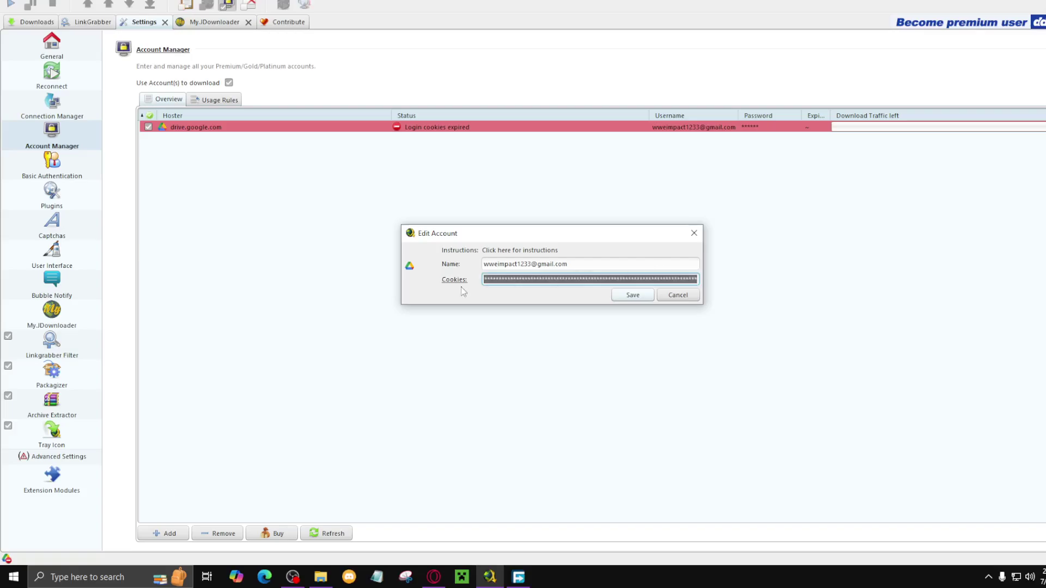
# Switch to the browser and open the Edit This Cookie extension on the Google Drive file page.
pyautogui.click(433, 577)
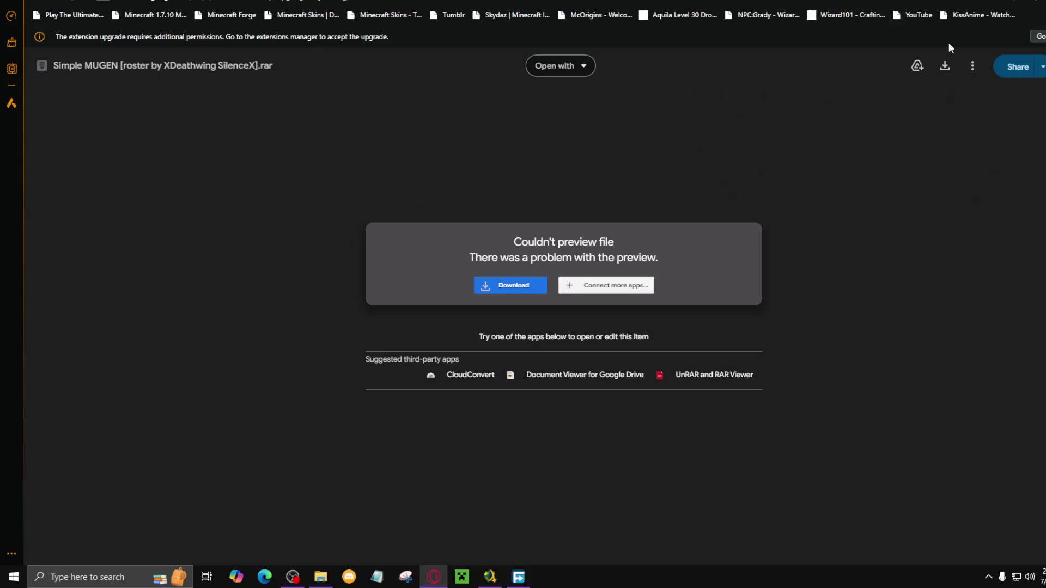
pyautogui.click(1034, 2)
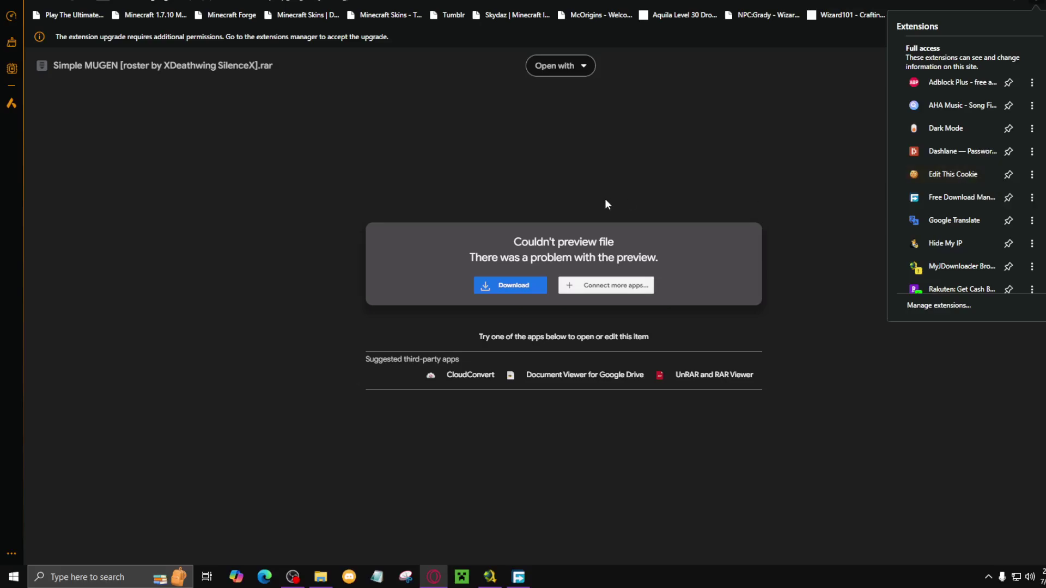
pyautogui.click(941, 172)
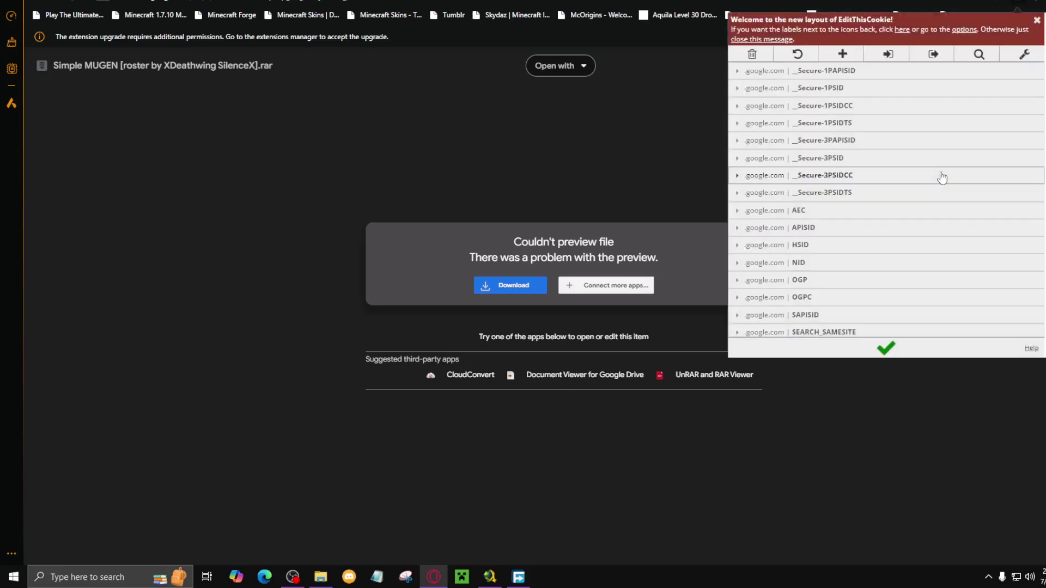
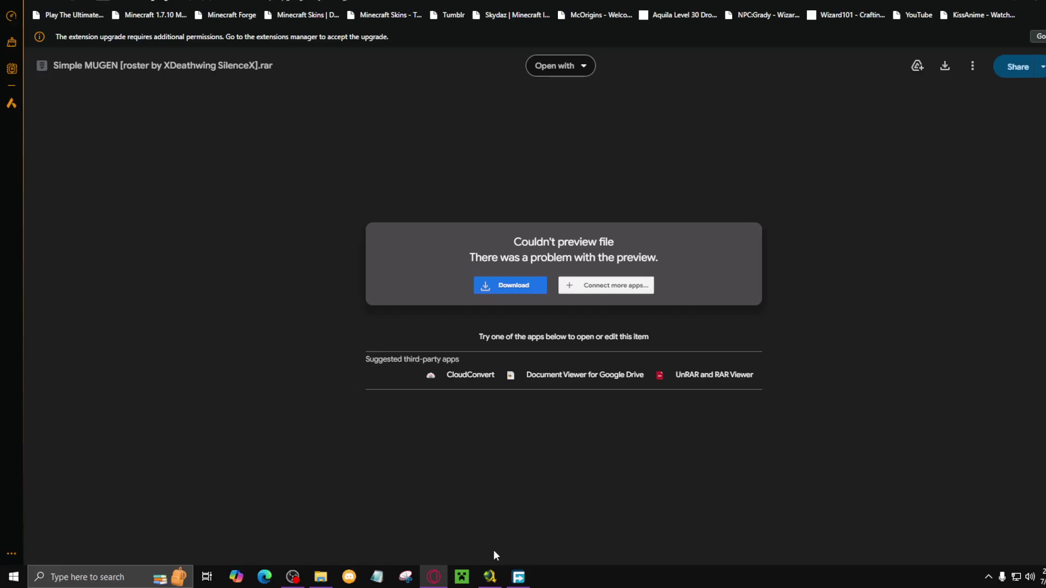
# Return to JDownloader, replace the Google Drive account's cookies with the copied ones and save the account.
pyautogui.click(490, 577)
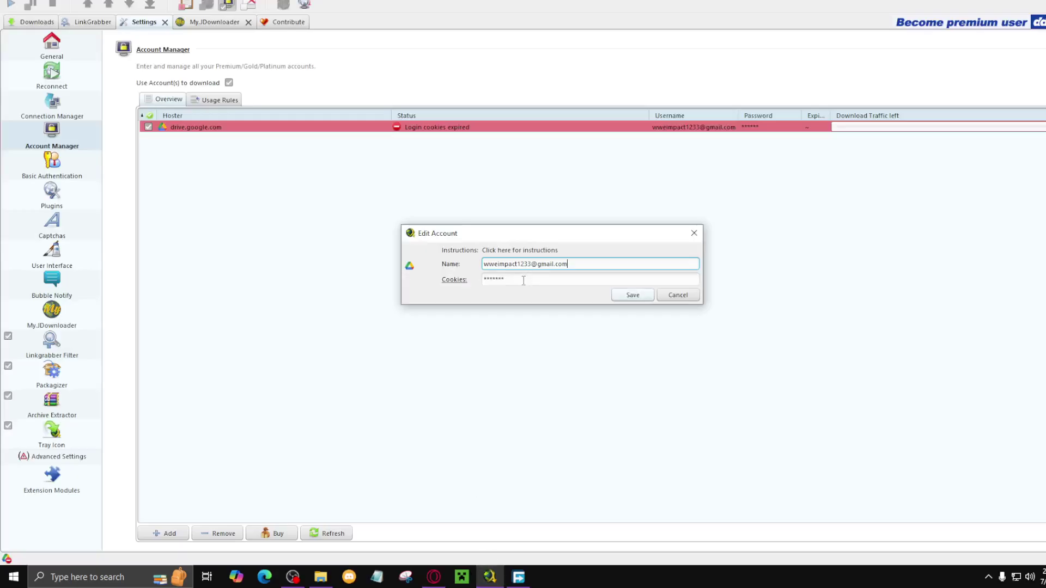
pyautogui.click(541, 280)
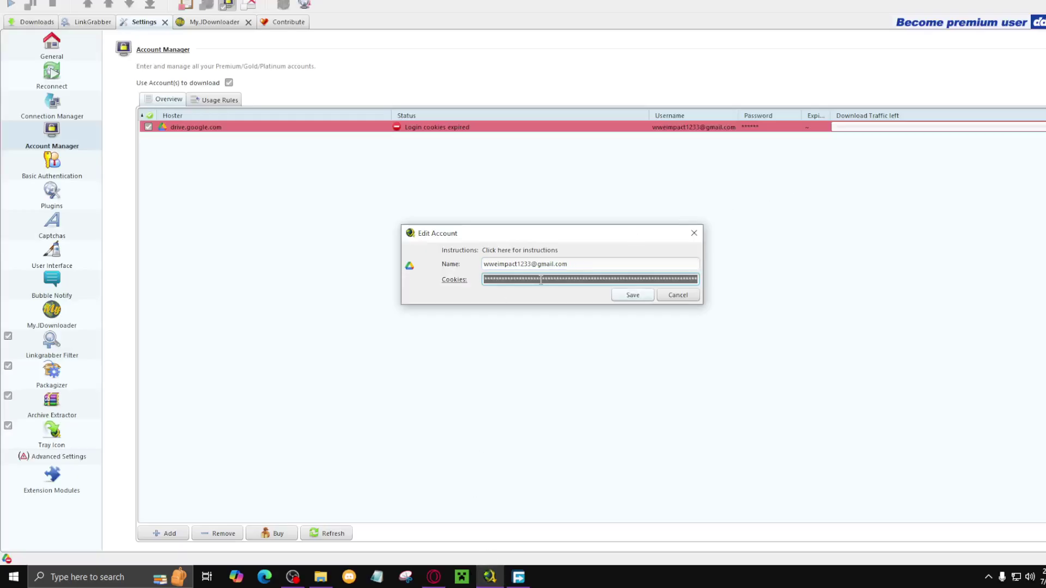
pyautogui.press('BackSpace')
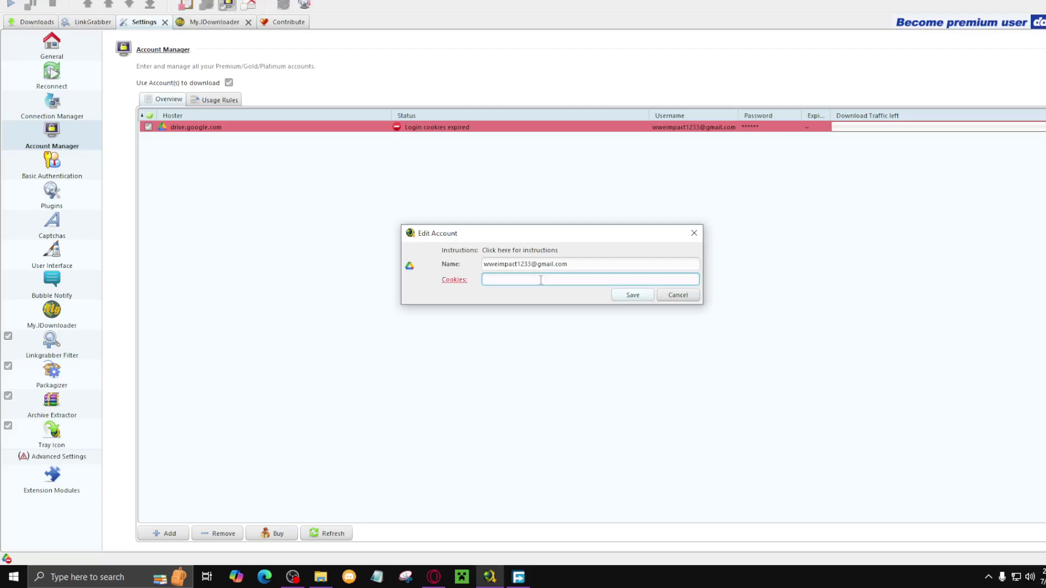
pyautogui.hotkey('ctrl', 'v')
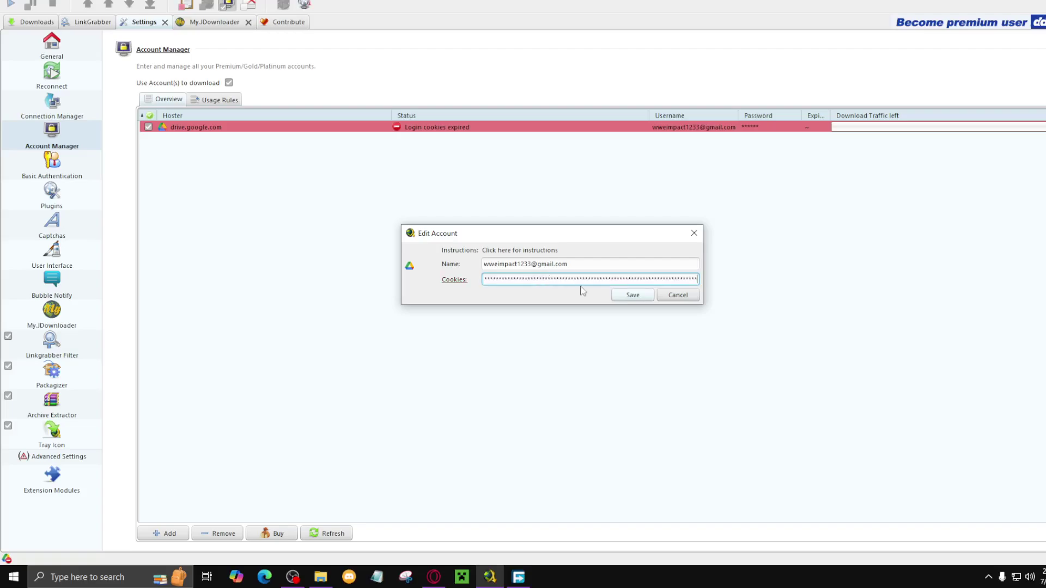
pyautogui.click(628, 296)
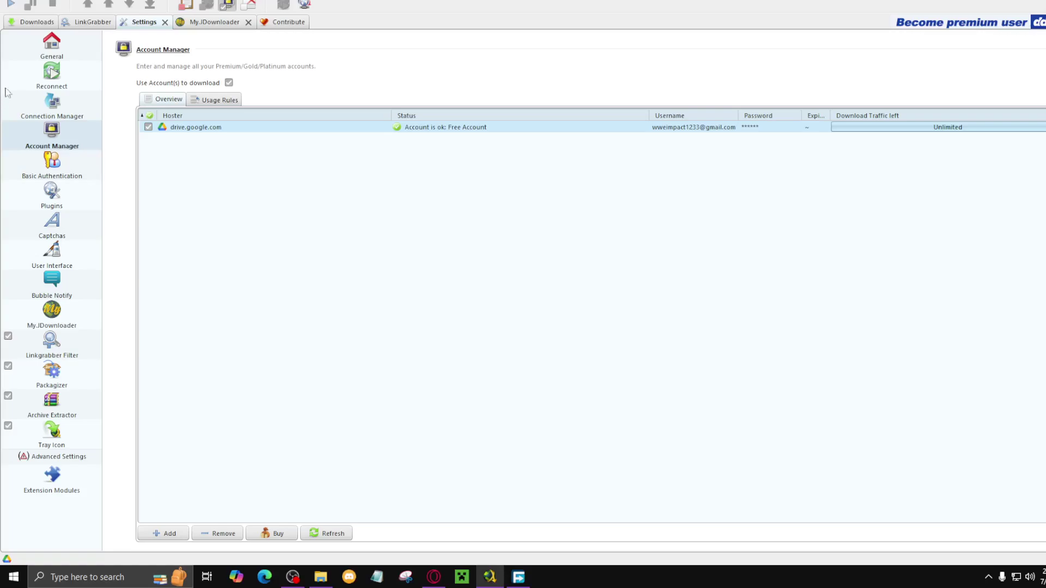
# View JDownloader's download list, the Google Drive page in the browser and the Free Download Manager window, and return to JDownloader.
pyautogui.click(18, 24)
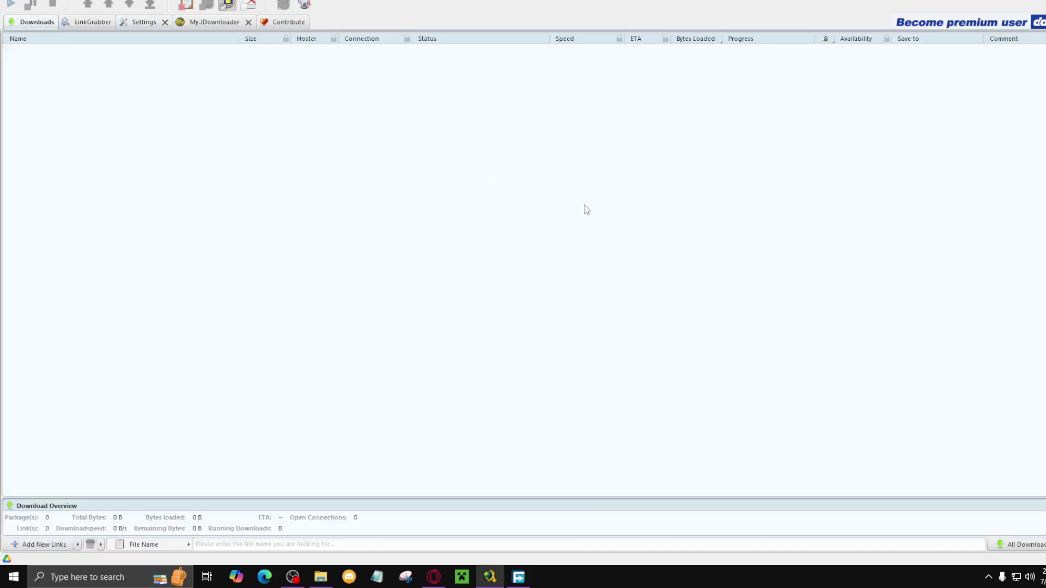
pyautogui.click(434, 576)
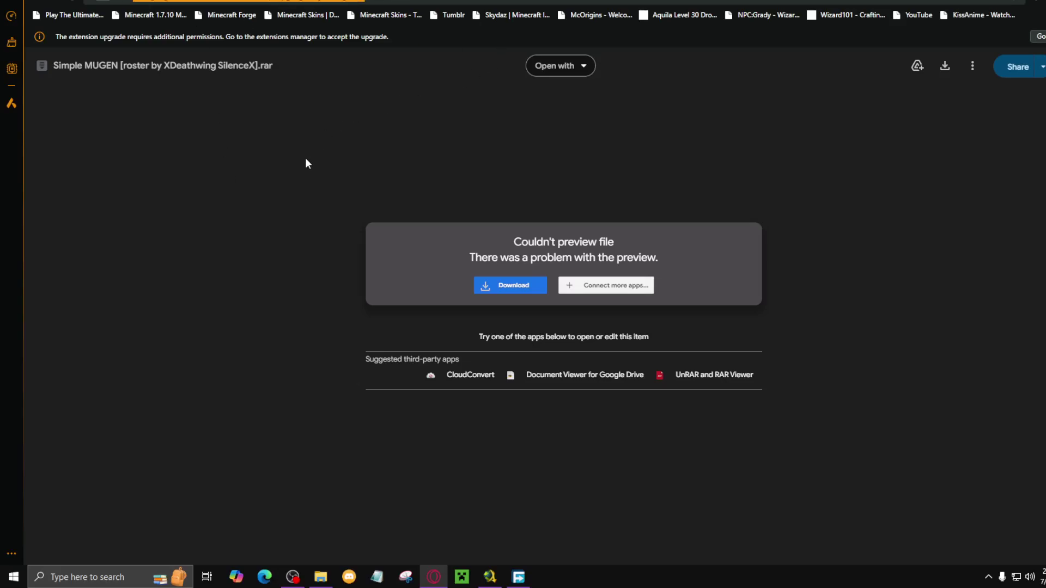
pyautogui.click(524, 582)
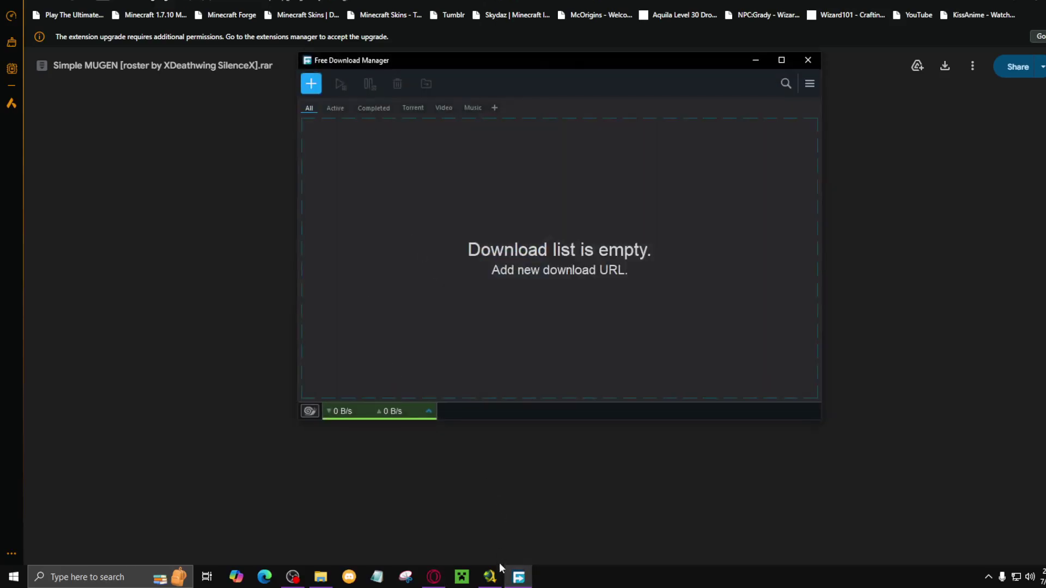
pyautogui.click(517, 580)
pyautogui.click(498, 582)
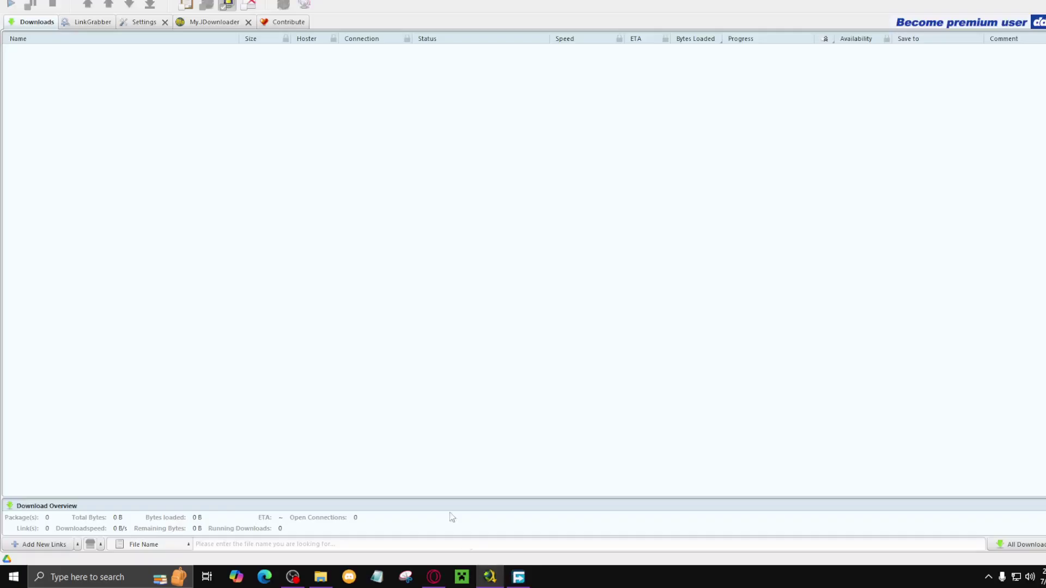
# Start adding new links with the roster's Google Drive link and turn off Auto Extract.
pyautogui.click(54, 545)
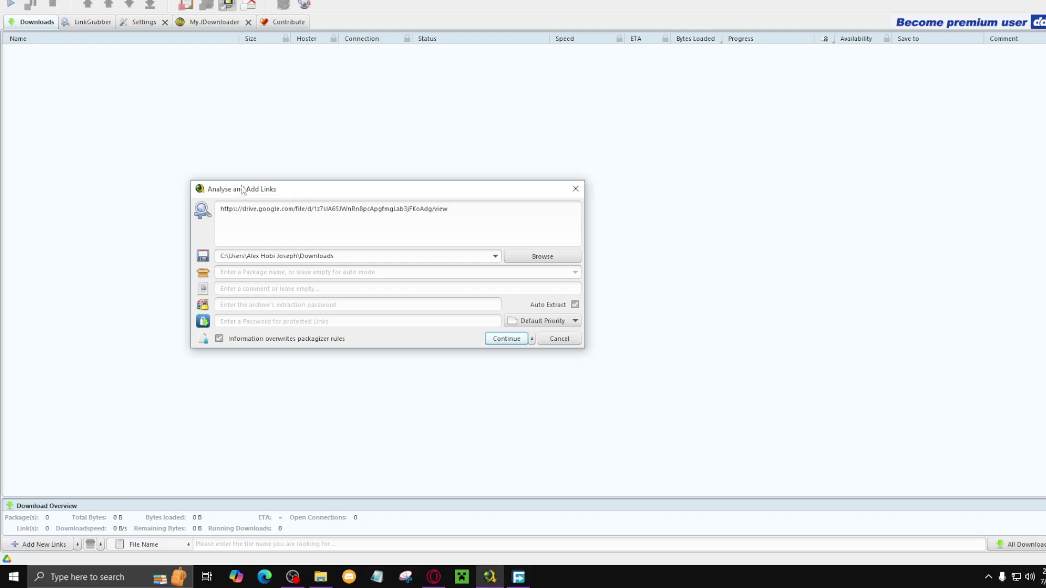
pyautogui.click(464, 212)
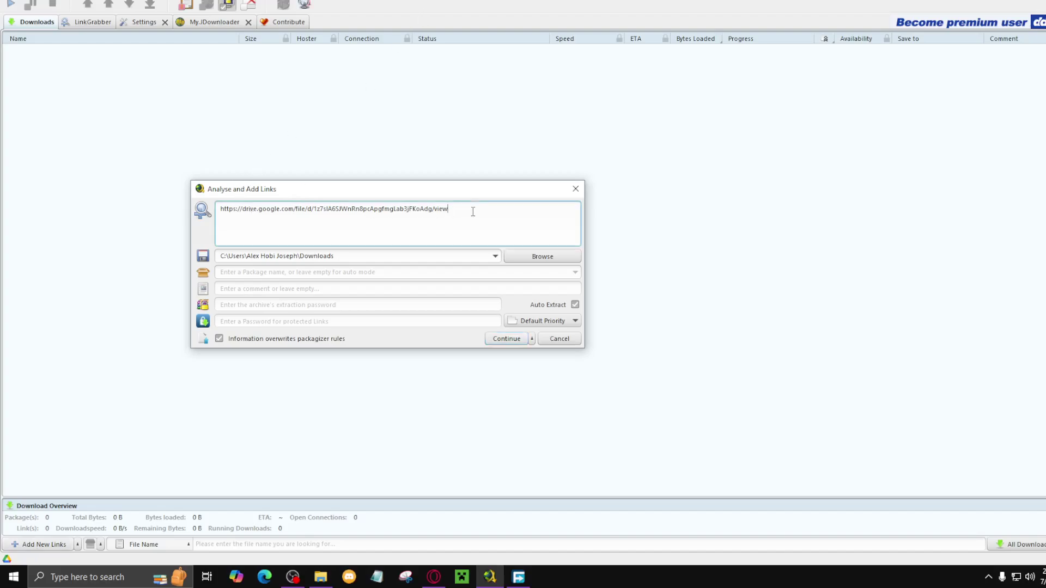
pyautogui.hotkey('ctrl', 'a')
pyautogui.click(470, 211)
pyautogui.click(575, 305)
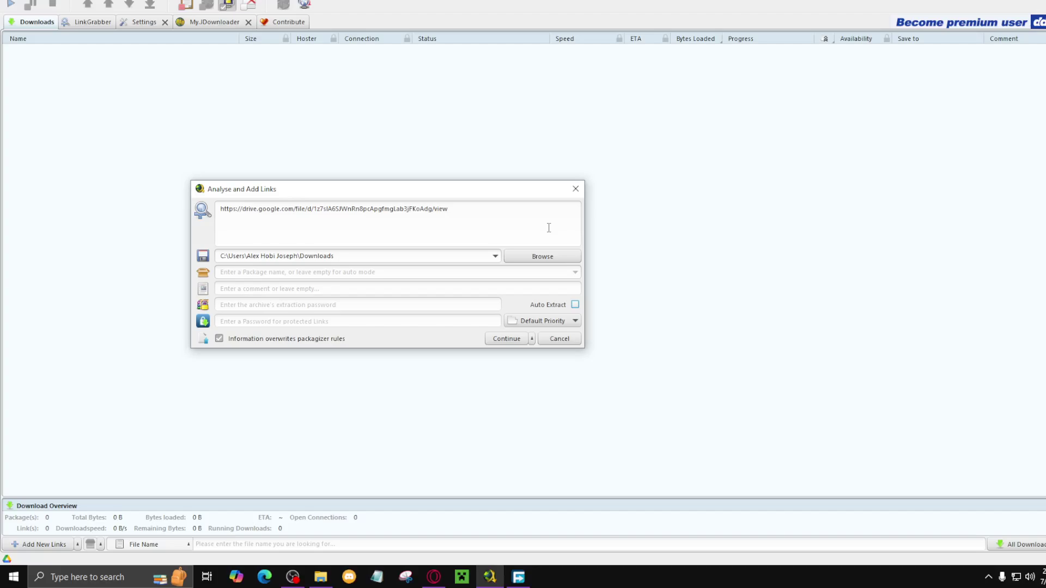
# Set the link's download priority to Highest Priority and continue to add it to LinkGrabber.
pyautogui.click(540, 321)
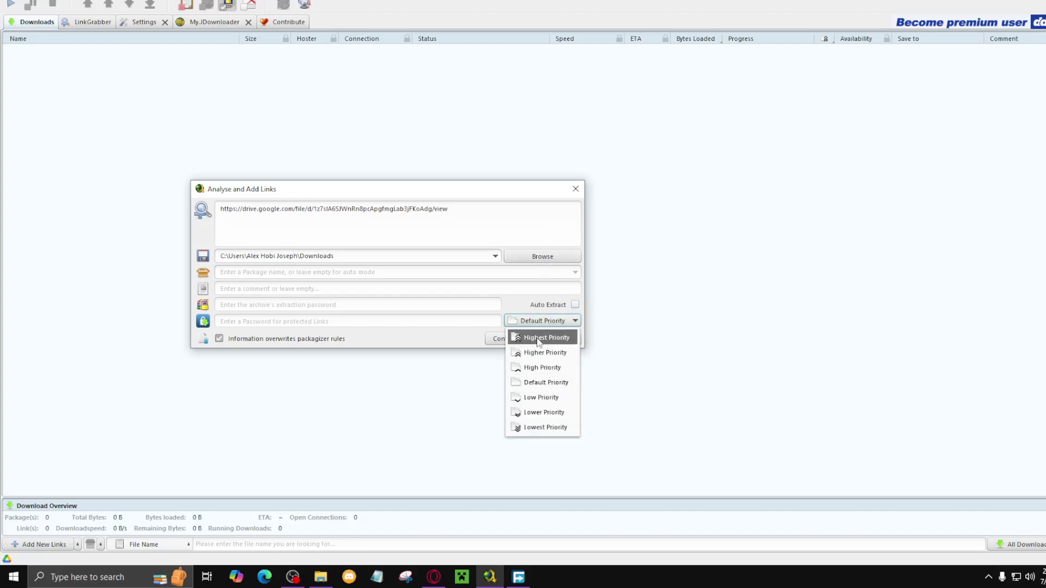
pyautogui.click(539, 339)
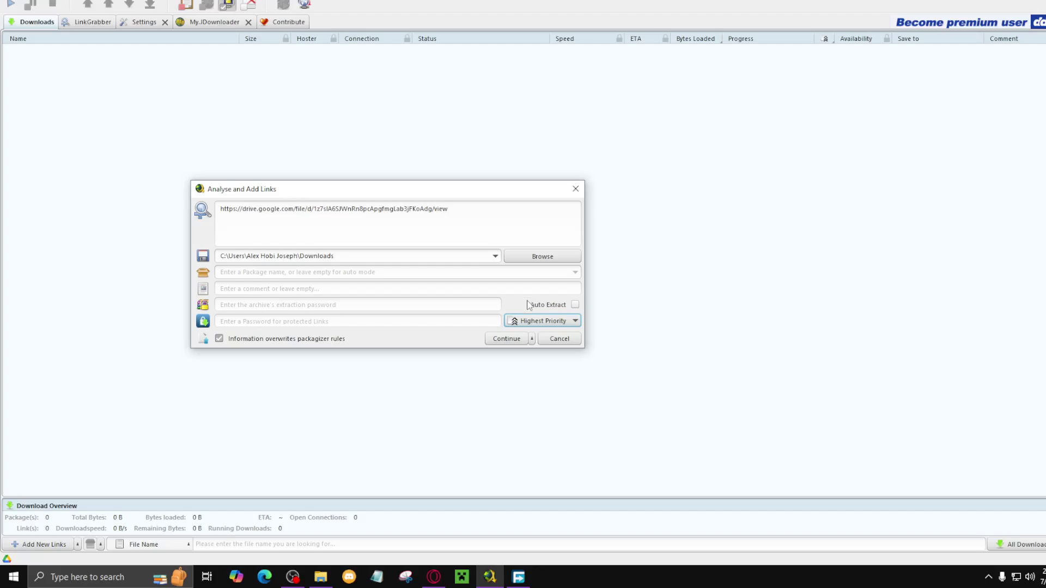
pyautogui.click(531, 321)
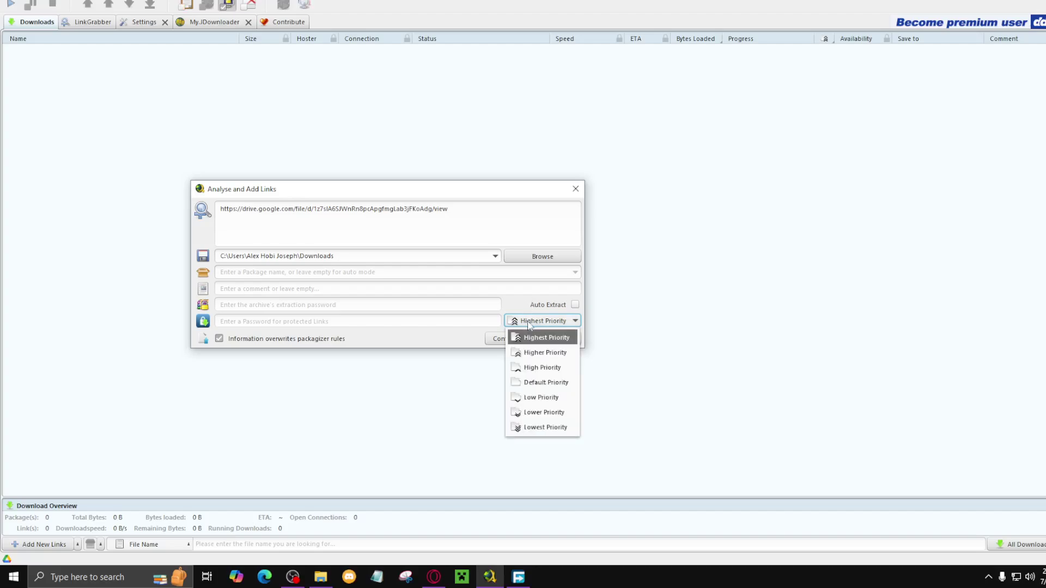
pyautogui.click(536, 375)
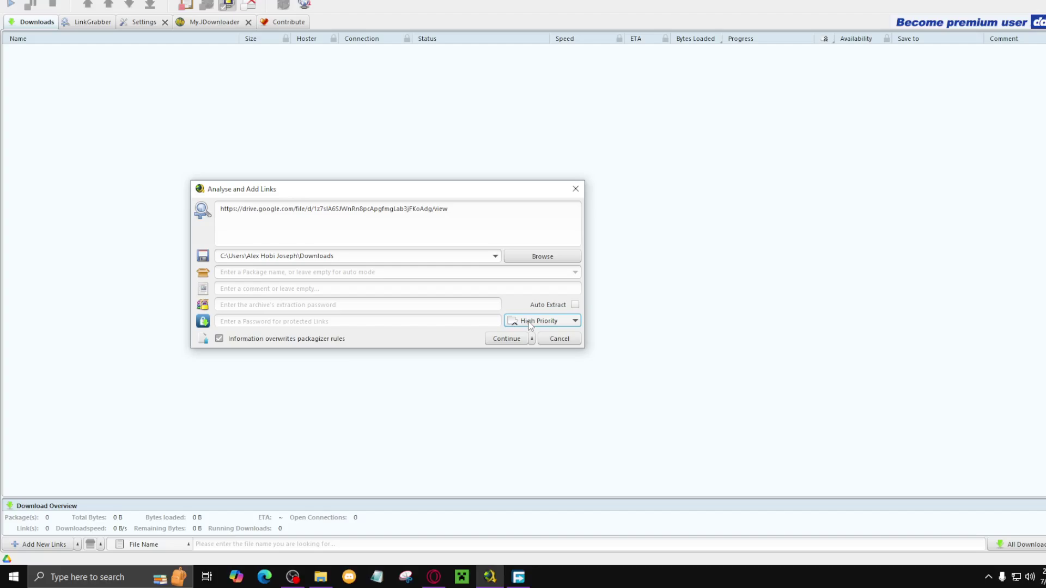
pyautogui.click(531, 324)
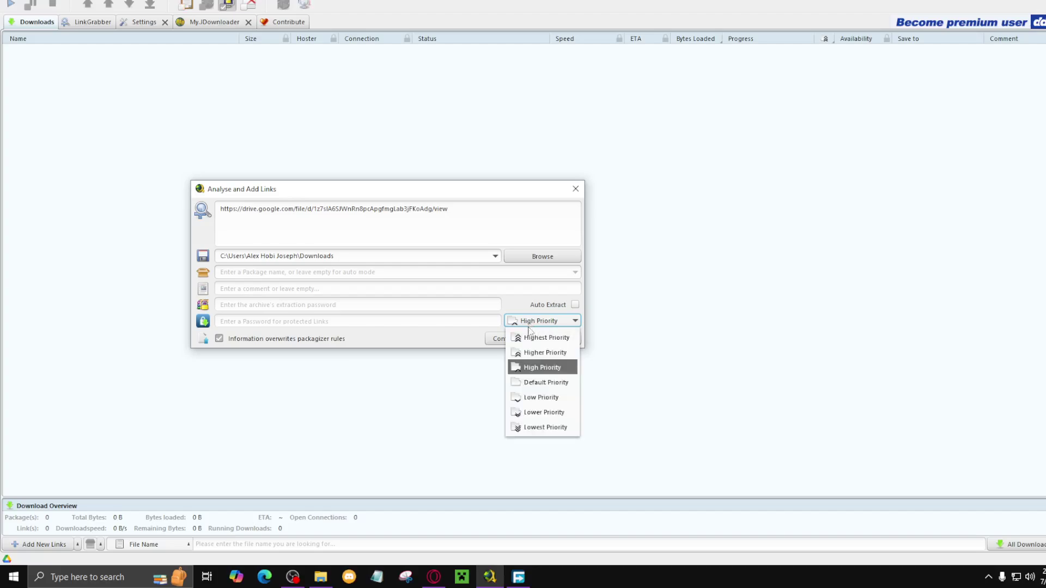
pyautogui.click(547, 381)
pyautogui.click(552, 323)
pyautogui.click(542, 338)
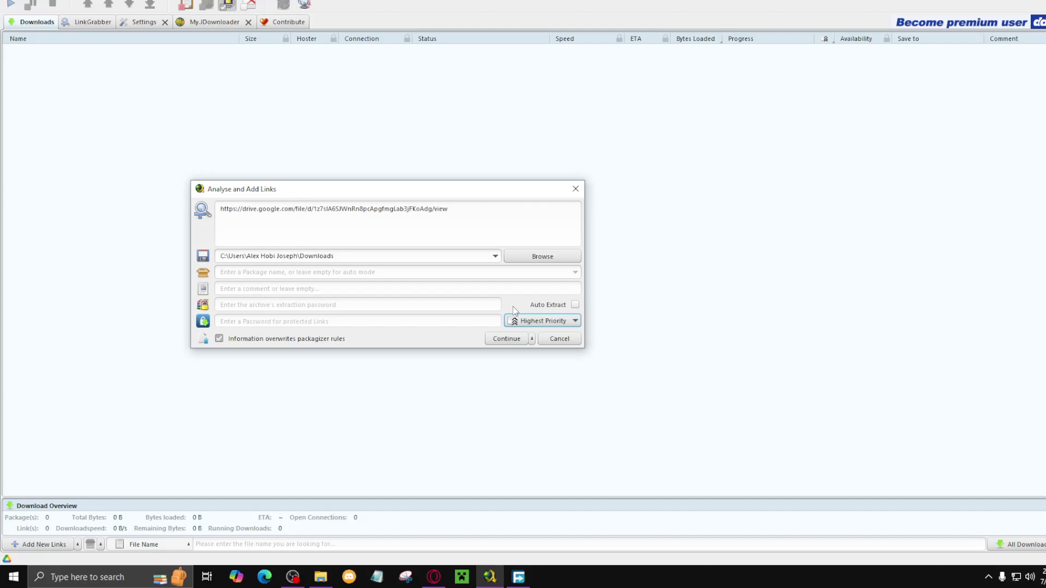
pyautogui.click(504, 339)
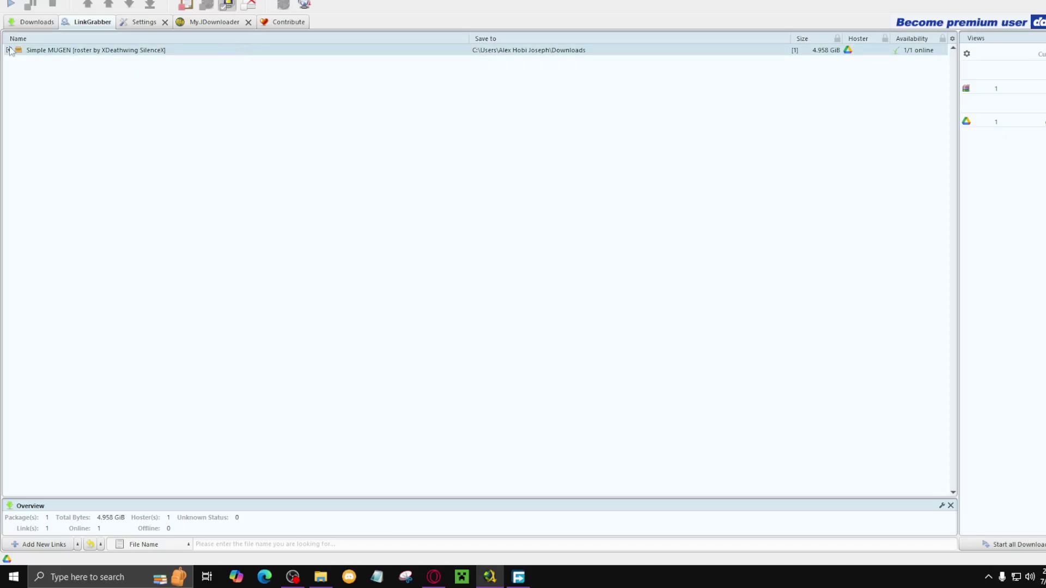
# Review the available actions for the grabbed Simple MUGEN package and dismiss them.
pyautogui.rightClick(267, 54)
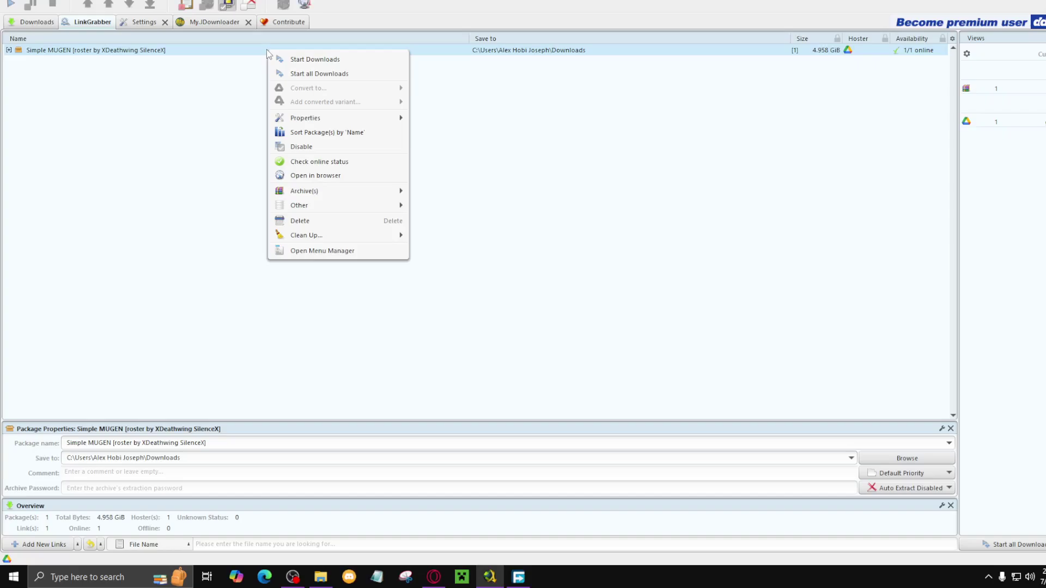
pyautogui.click(659, 130)
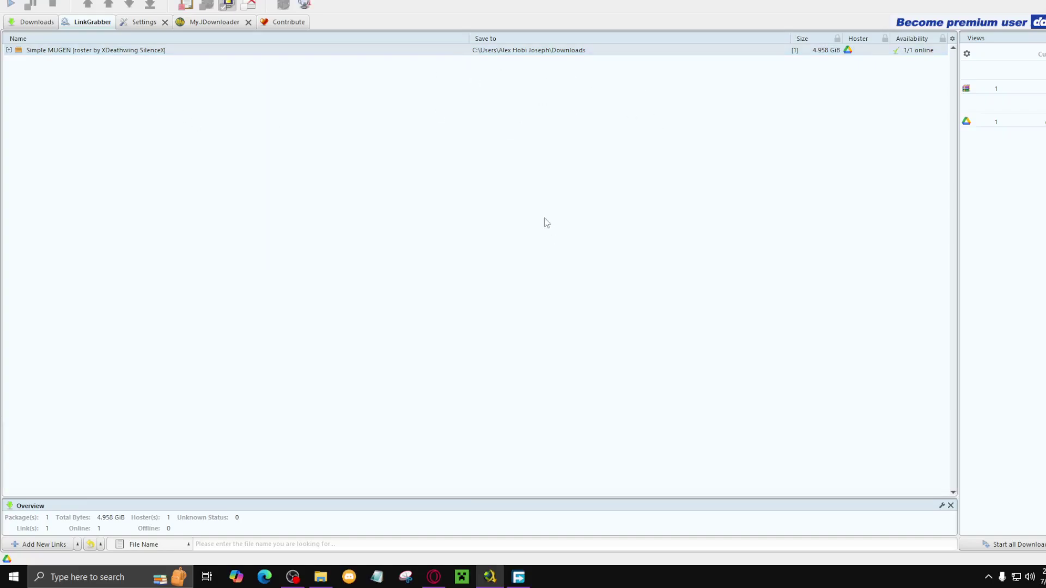
# Set the grabbed Simple MUGEN package's download priority to Highest Priority and start all downloads.
pyautogui.click(200, 49)
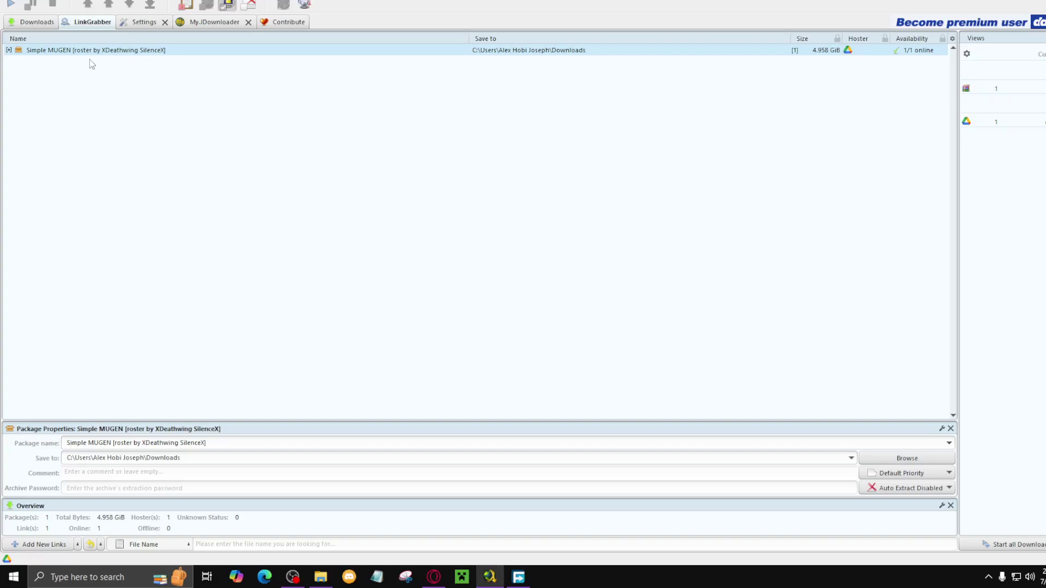
pyautogui.rightClick(192, 51)
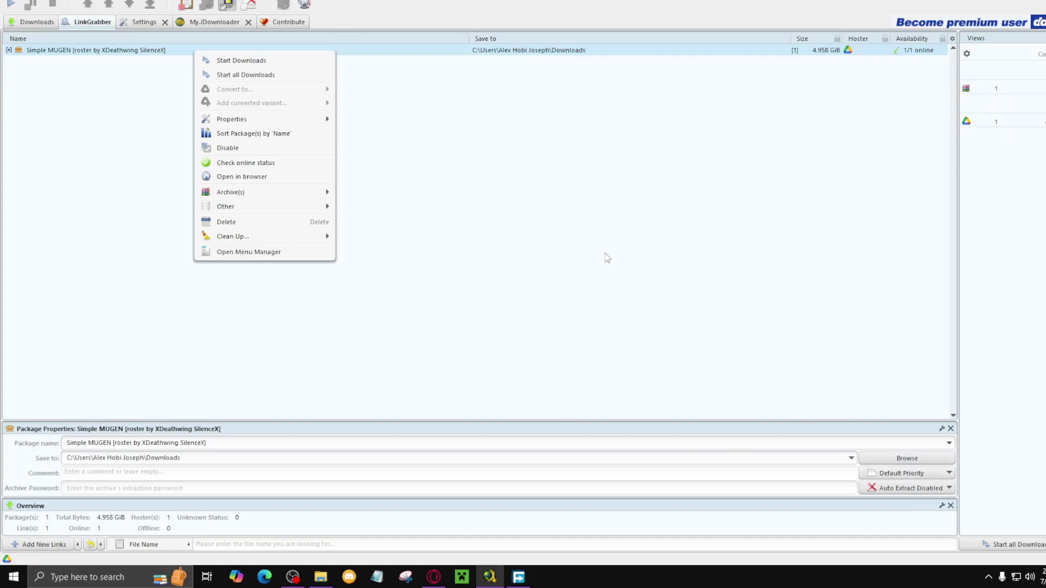
pyautogui.click(468, 228)
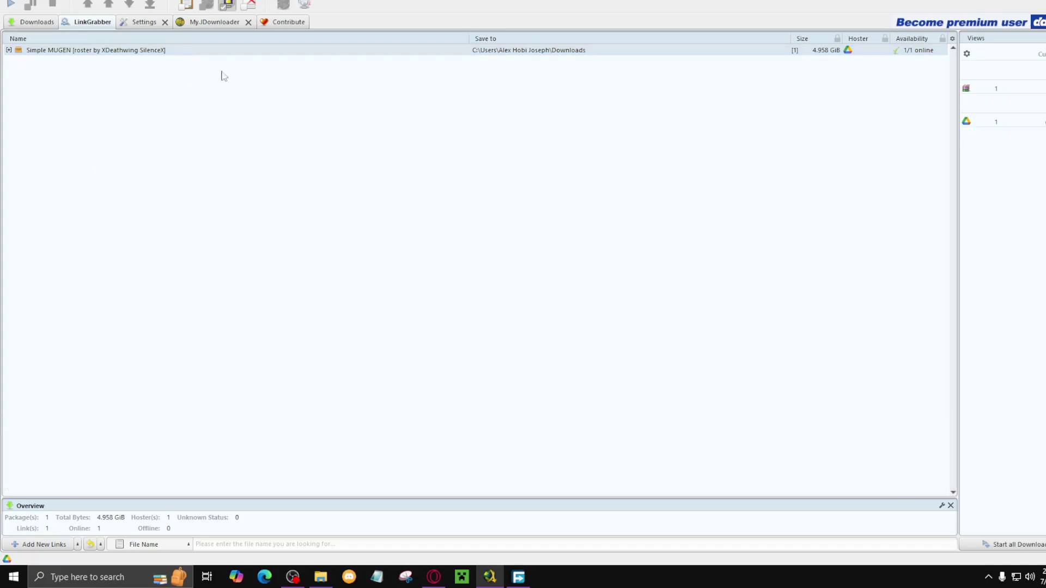
pyautogui.click(279, 51)
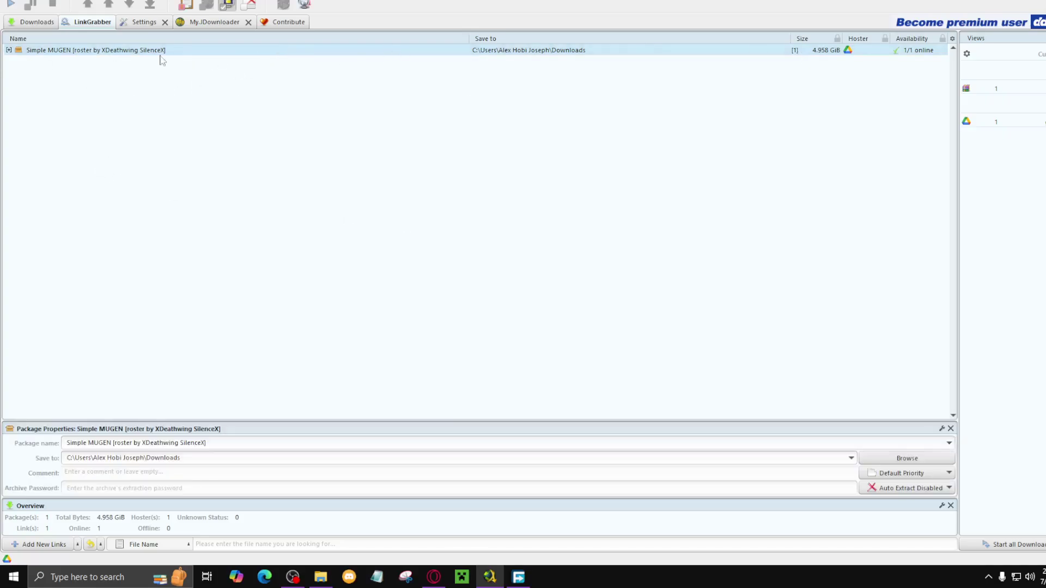
pyautogui.click(906, 473)
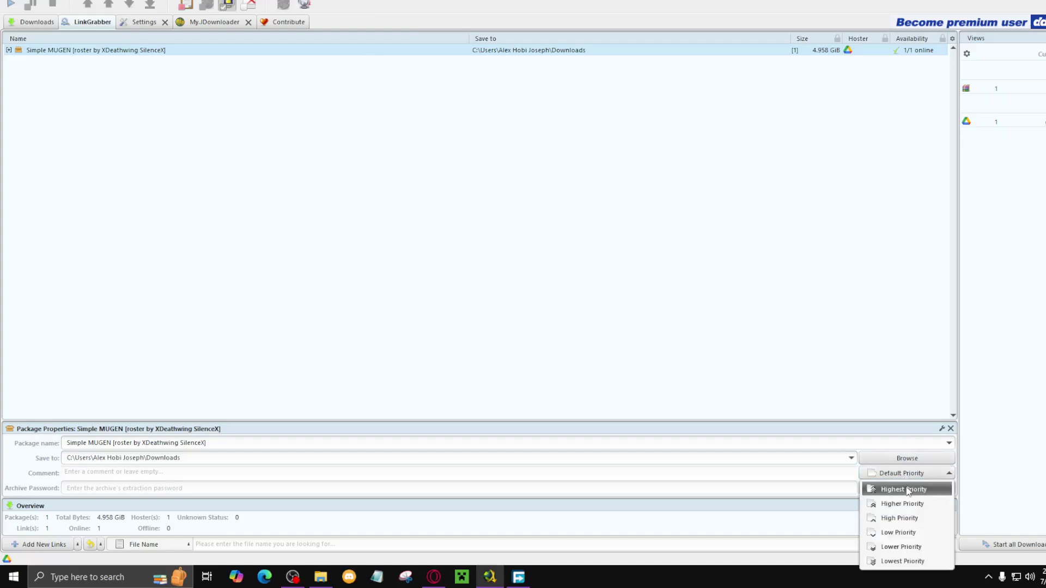
pyautogui.click(907, 489)
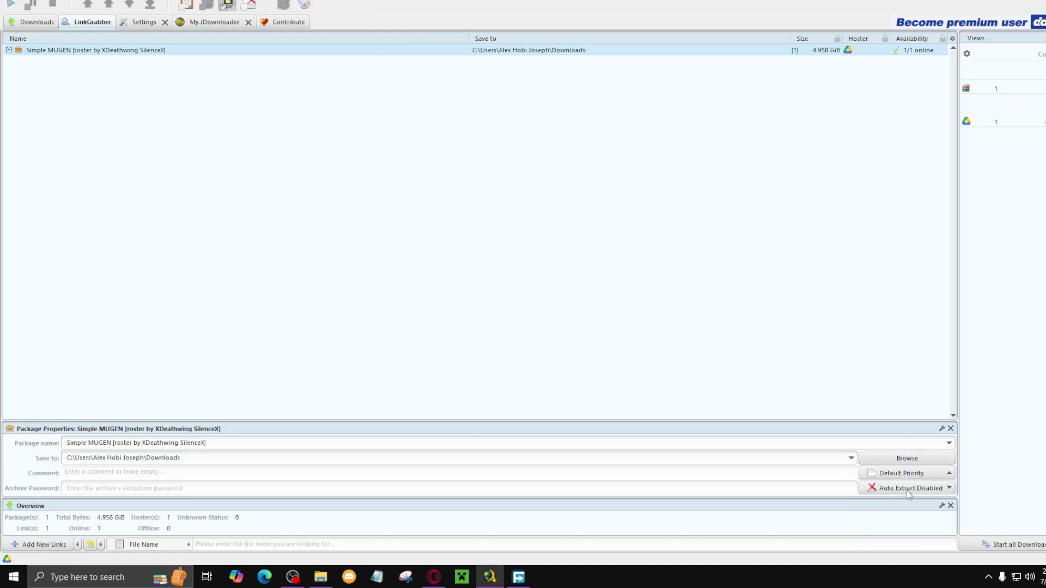
pyautogui.rightClick(204, 54)
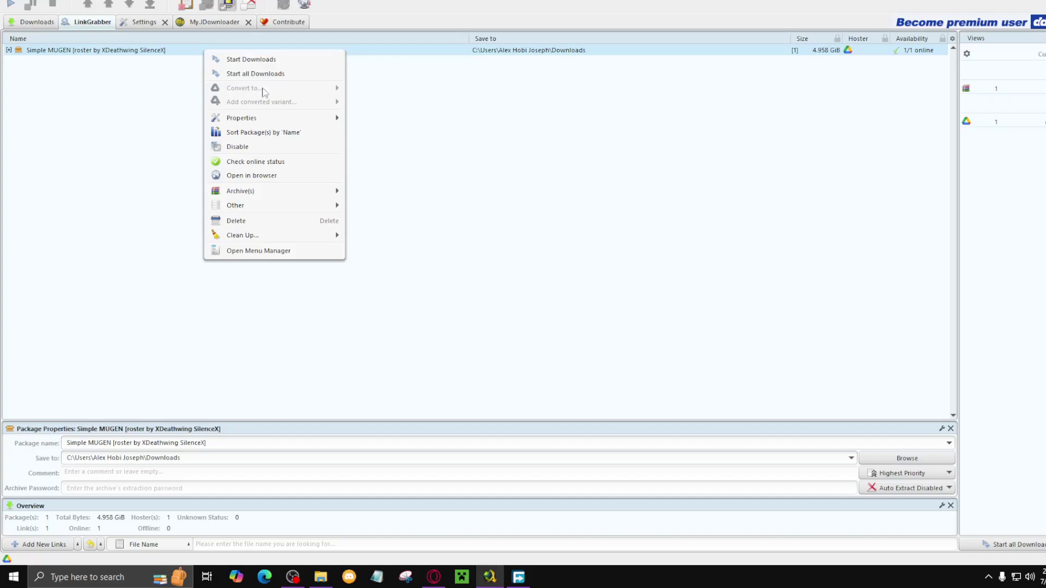
pyautogui.click(289, 81)
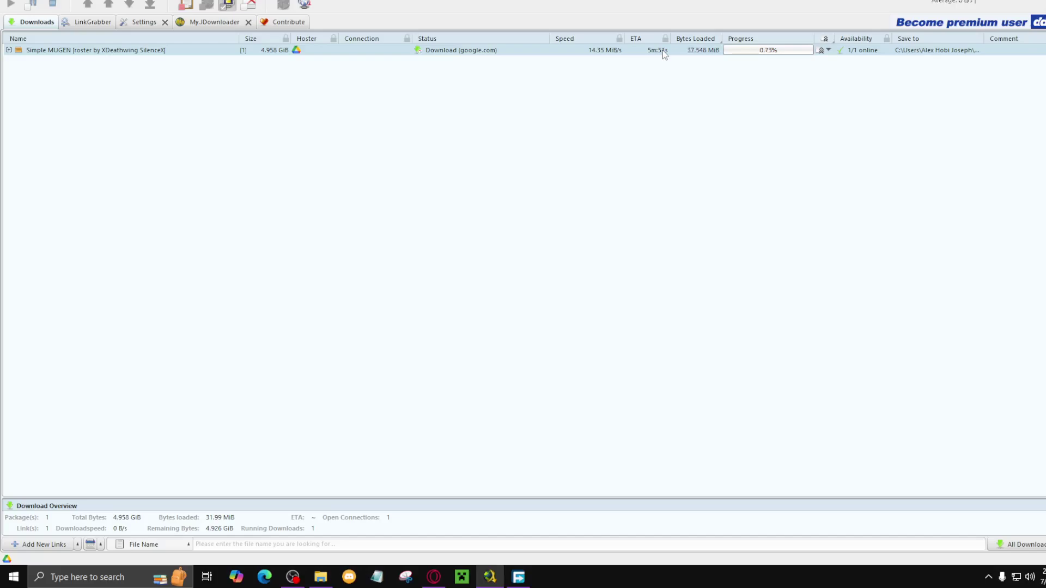
# Delete the running Simple MUGEN download, keeping all downloaded files and removing only the links from JDownloader.
pyautogui.rightClick(662, 50)
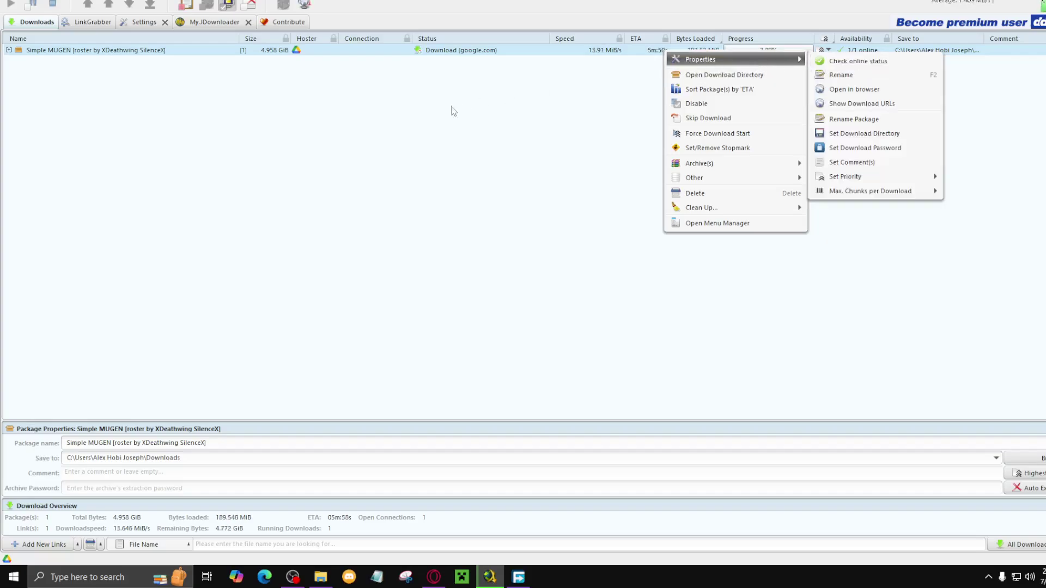
pyautogui.rightClick(442, 54)
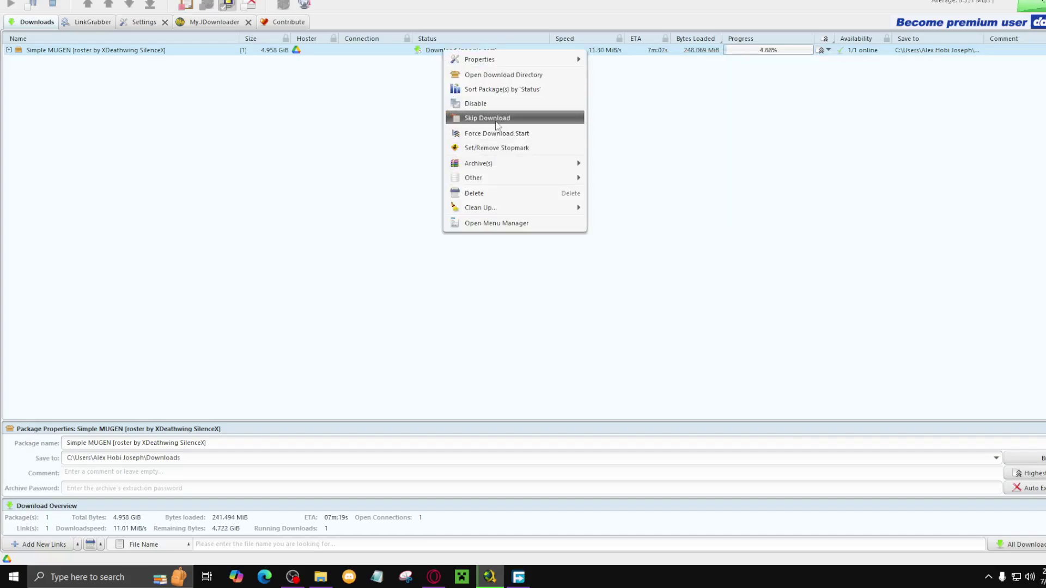
pyautogui.click(488, 194)
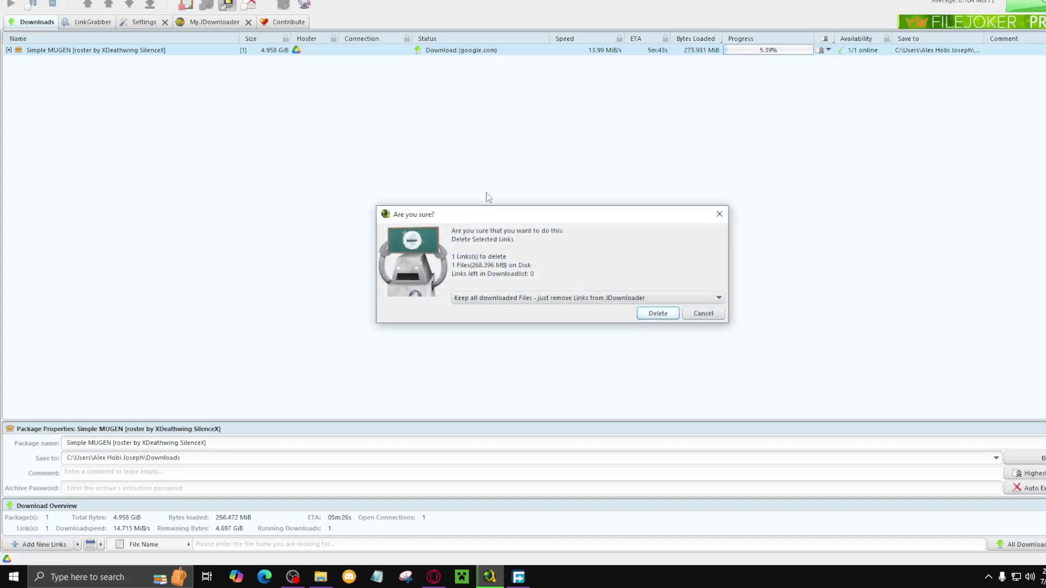
pyautogui.click(635, 299)
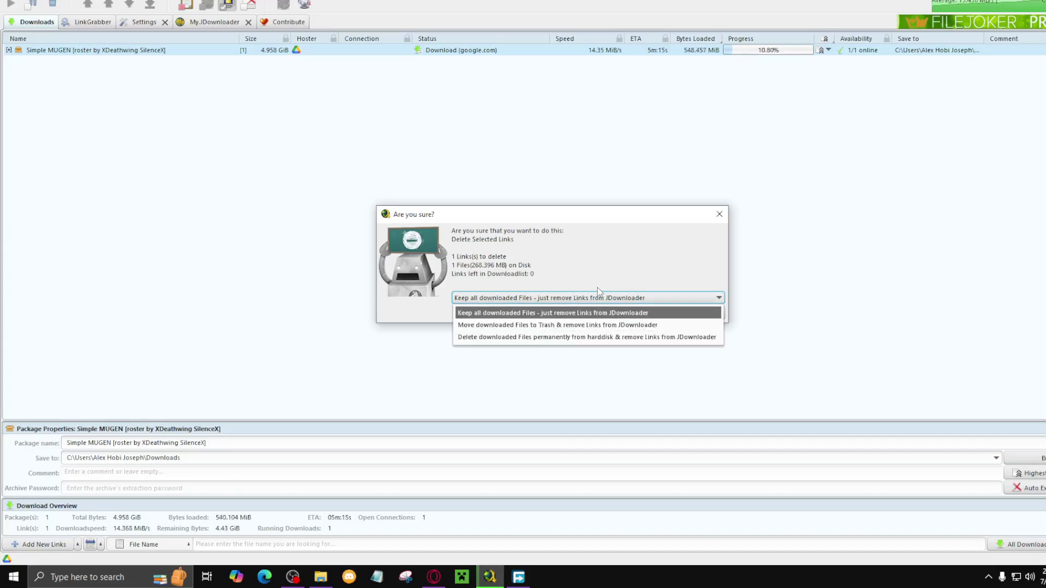
pyautogui.click(575, 313)
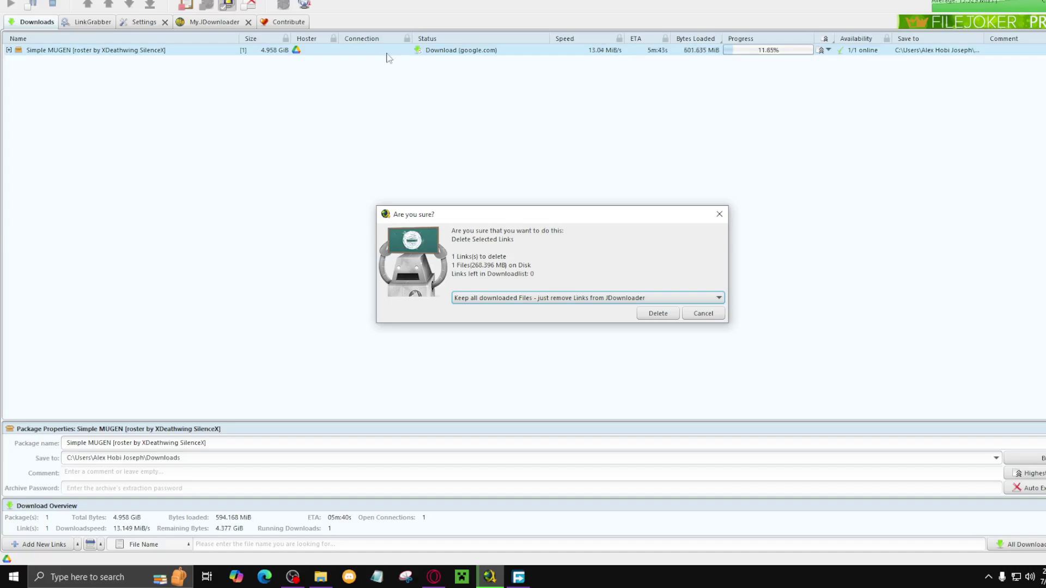
pyautogui.click(645, 315)
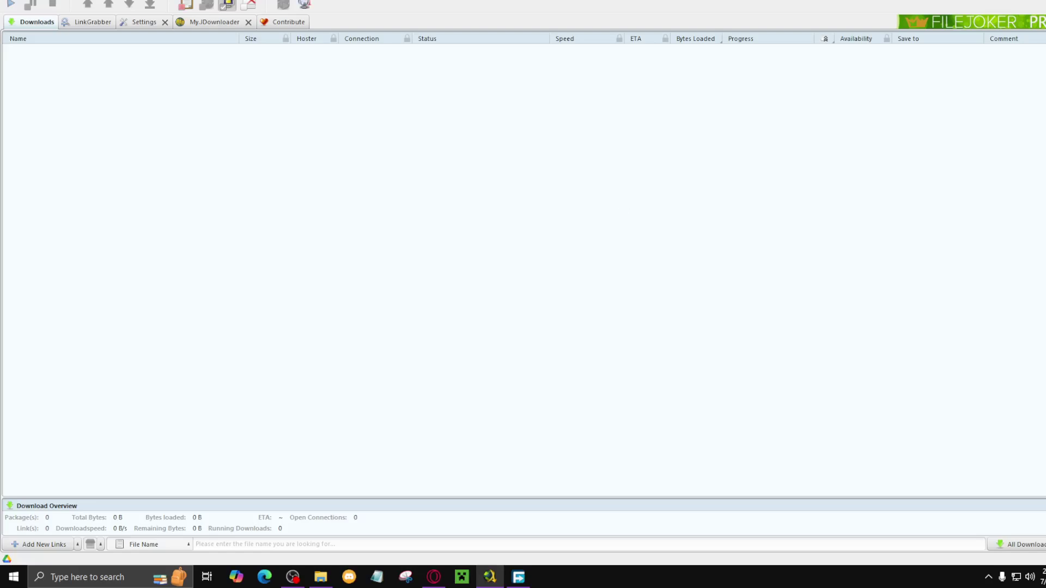
# Exit JDownloader and minimize the Free Download Manager window to return to the Google Drive page in the browser.
pyautogui.hotkey('alt', 'F4')
pyautogui.click(631, 291)
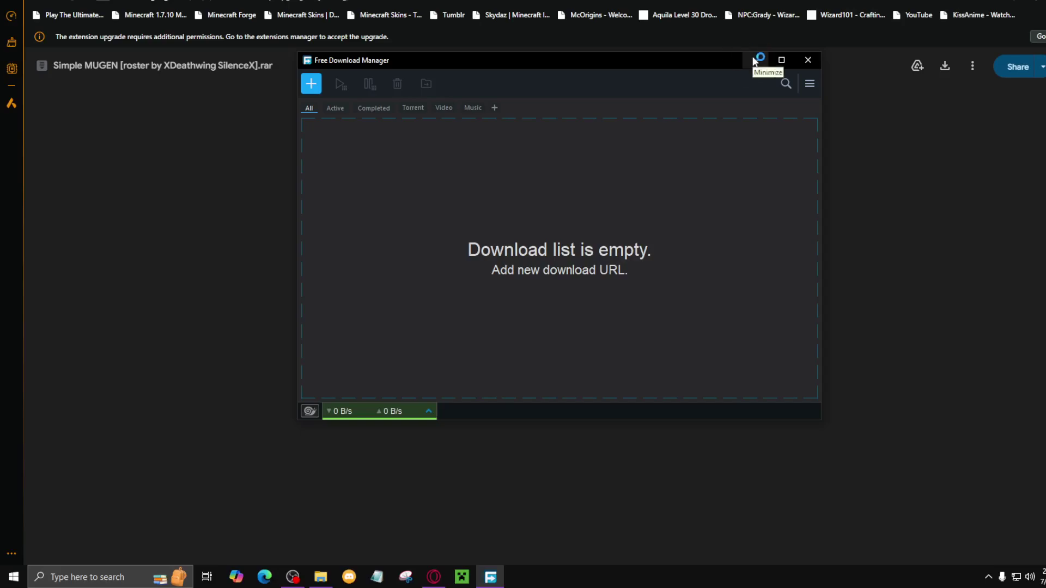
pyautogui.click(756, 61)
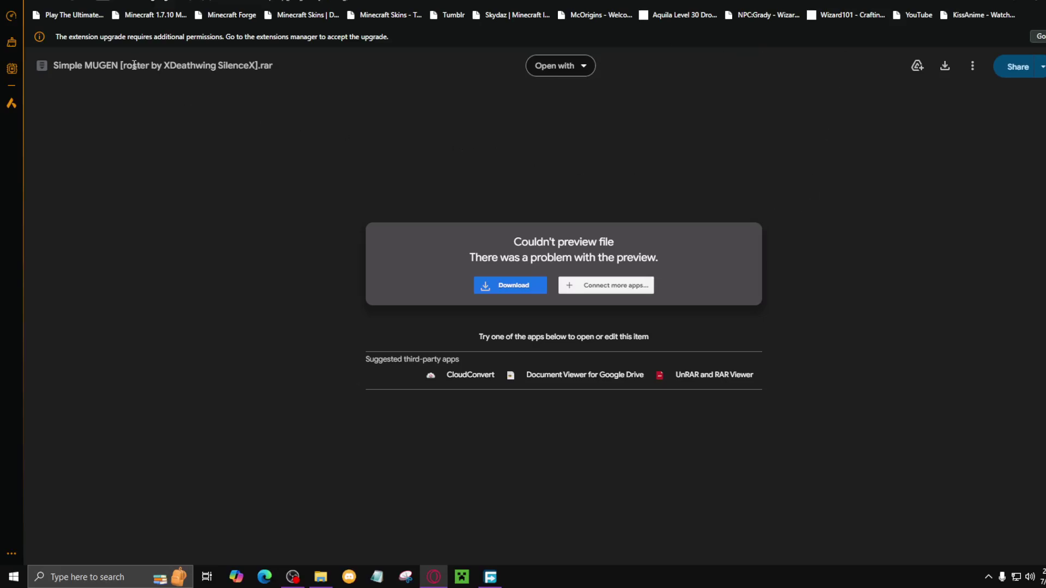
# View the Free Download Manager extension among the browser's extensions, then bring up the Free Download Manager window and minimize it again.
pyautogui.click(1034, 2)
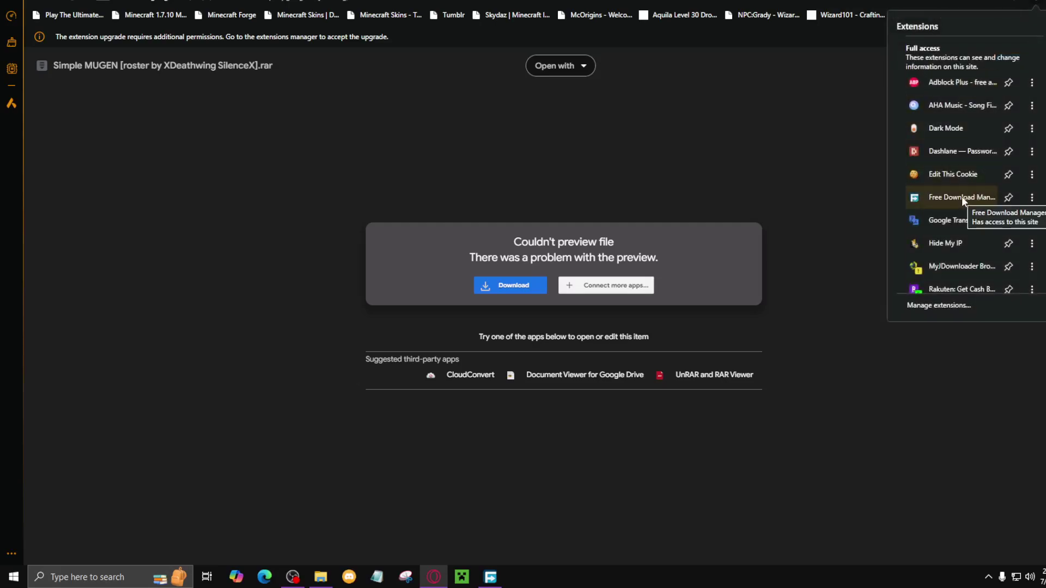
pyautogui.click(674, 147)
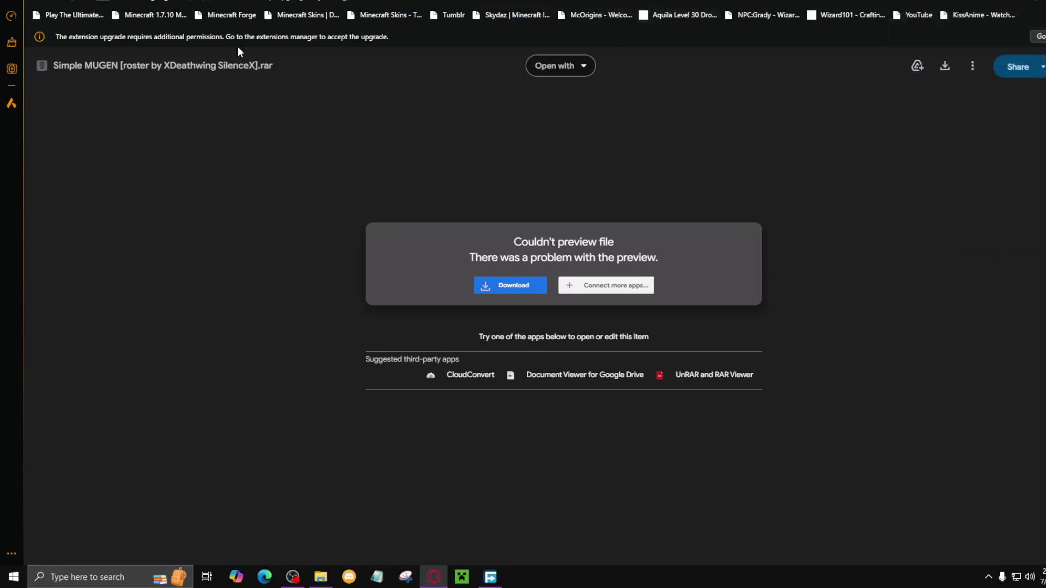
pyautogui.click(491, 577)
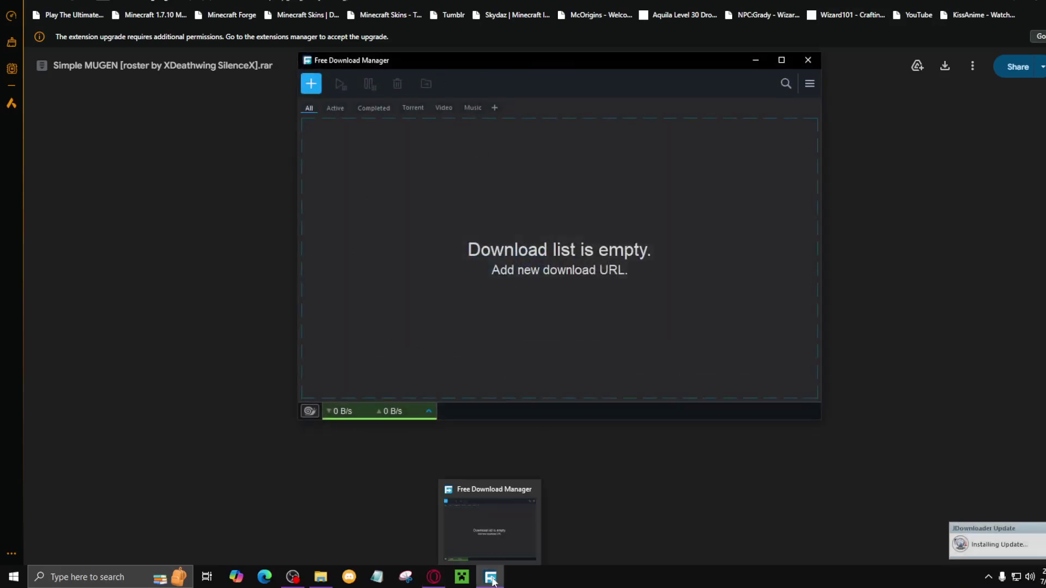
pyautogui.click(755, 61)
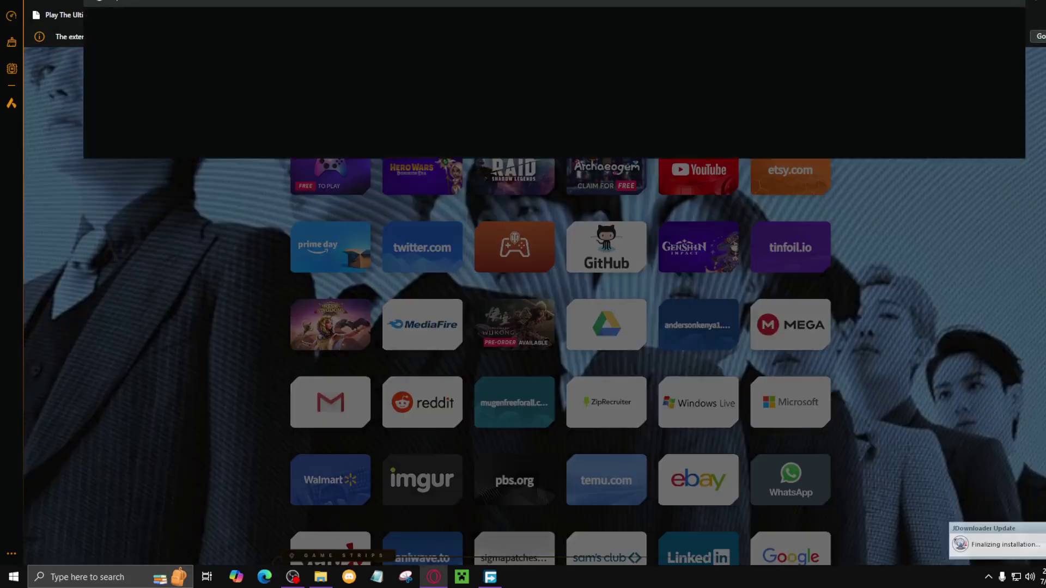
# Search the web for "freedownload manager" and open the Download page of the official Free Download Manager site.
pyautogui.write('freediwbki')
pyautogui.press('BackSpace')
pyautogui.press('BackSpace')
pyautogui.press('BackSpace')
pyautogui.press('BackSpace')
pyautogui.press('BackSpace')
pyautogui.press('BackSpace')
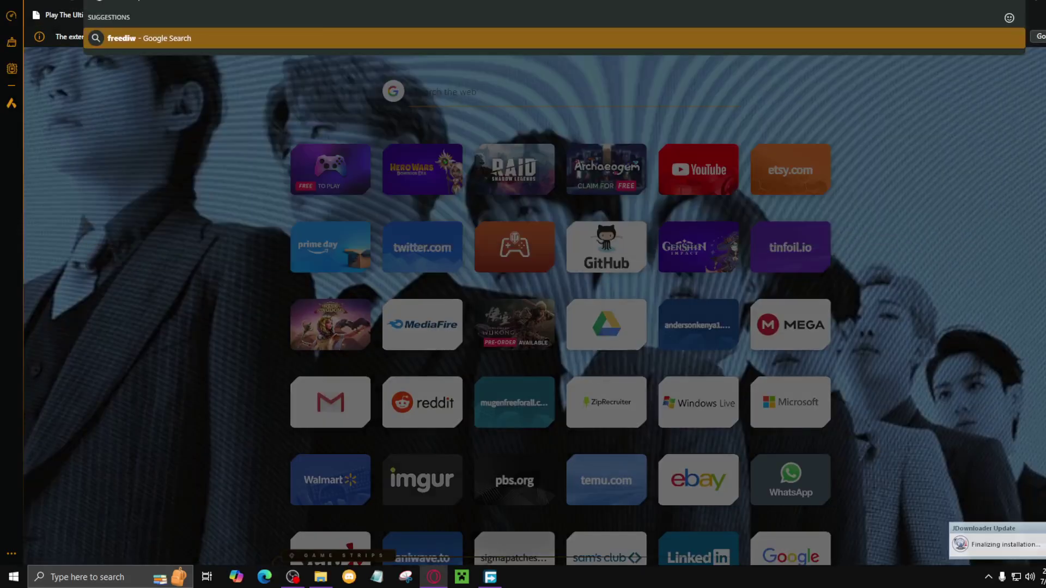
pyautogui.write('downl')
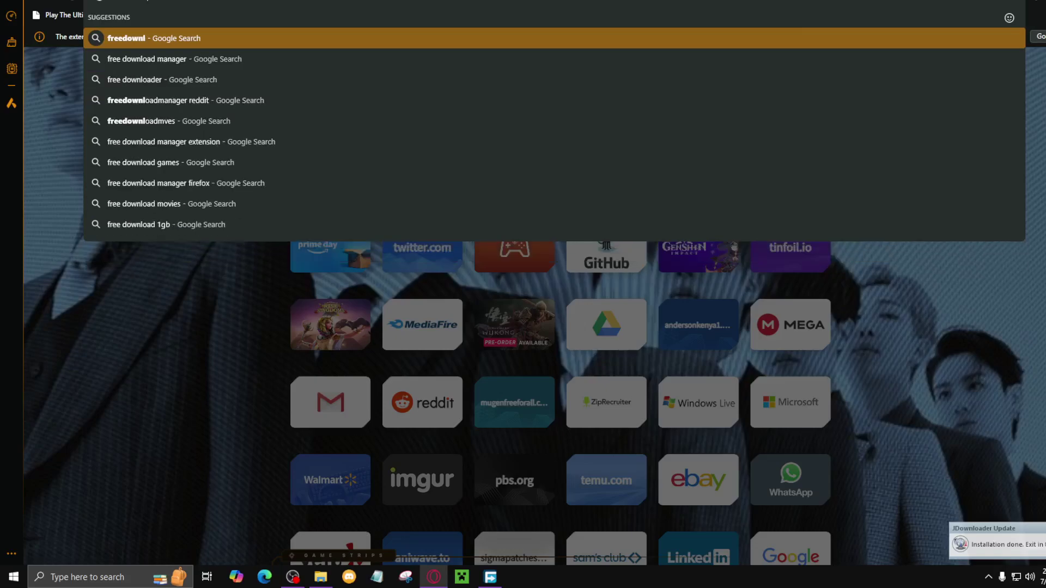
pyautogui.write('oad manager')
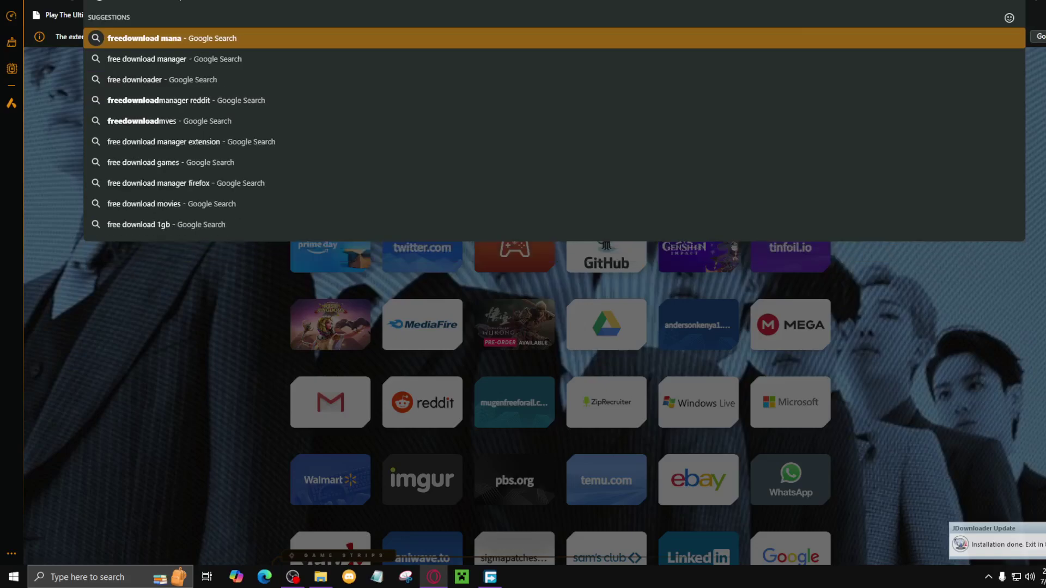
pyautogui.press('Return')
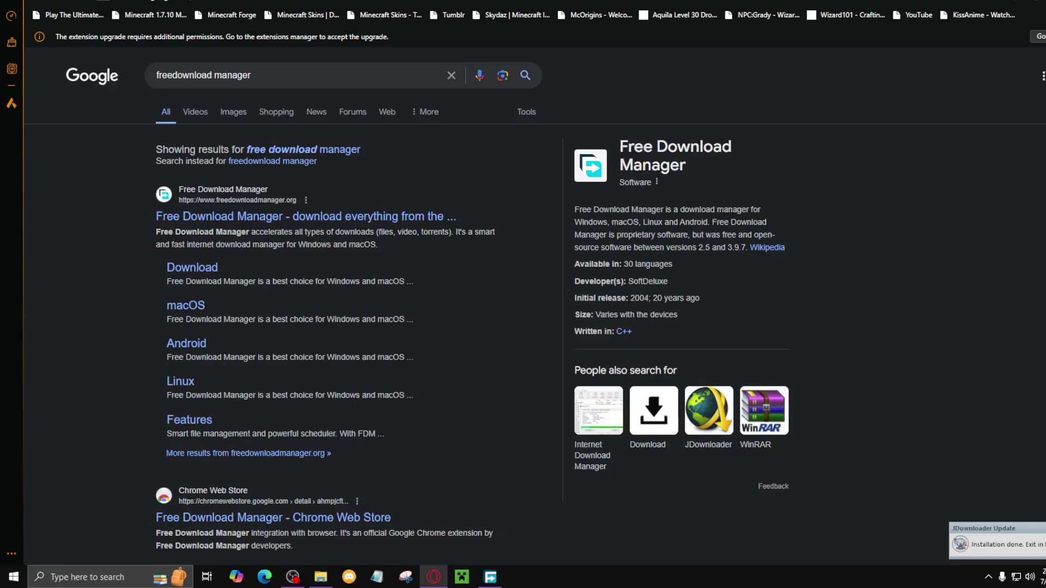
pyautogui.click(194, 272)
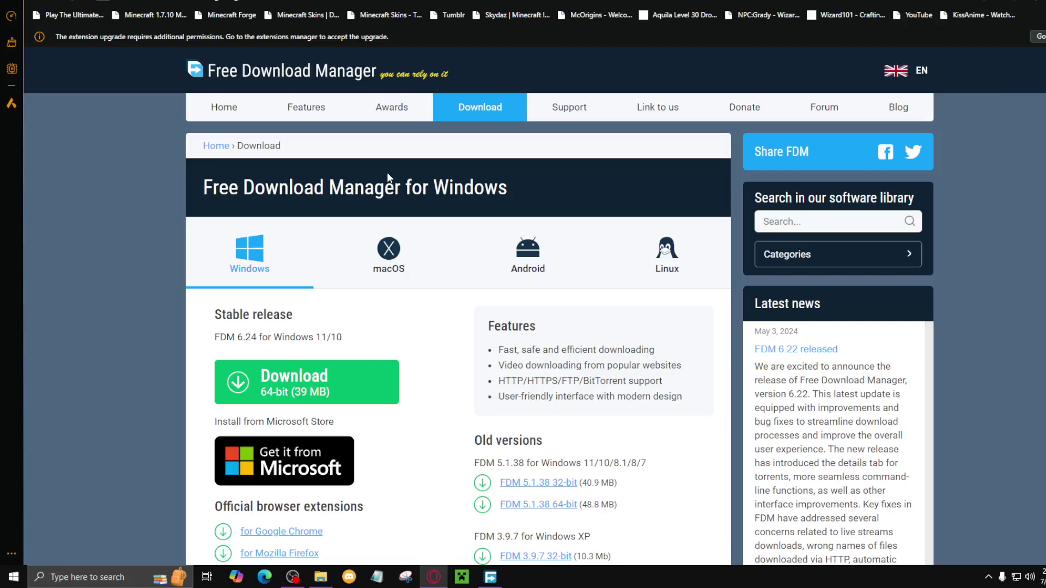
# Examine the Windows download options for Free Download Manager, including browser extensions, older releases and Lite version plugins.
pyautogui.scroll(-2, 414, 218)
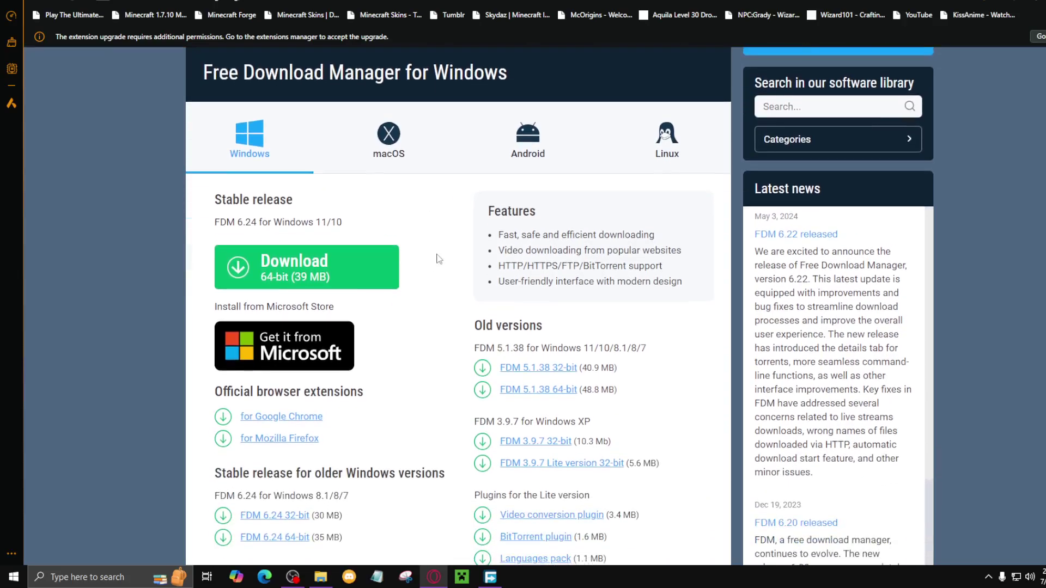
pyautogui.scroll(-2, 439, 259)
pyautogui.scroll(3, 453, 259)
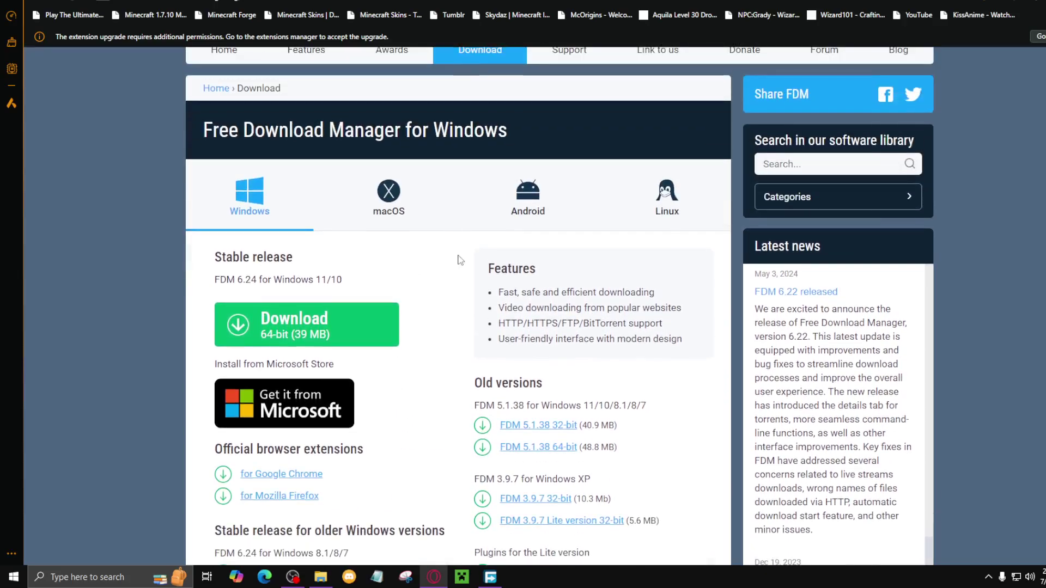
pyautogui.scroll(1, 459, 260)
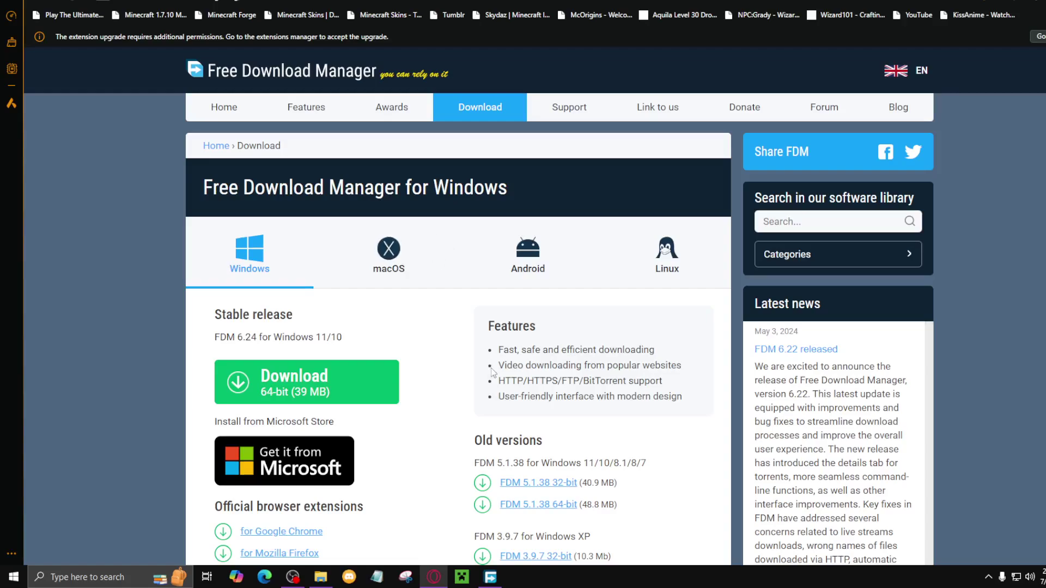
pyautogui.scroll(-1, 409, 332)
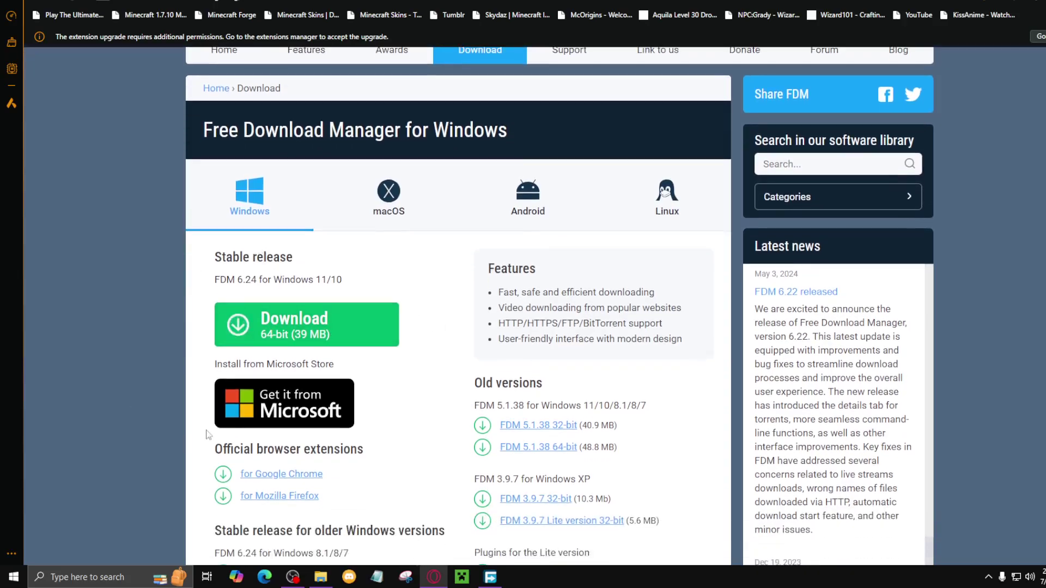
pyautogui.scroll(-4, 463, 396)
pyautogui.scroll(3, 418, 404)
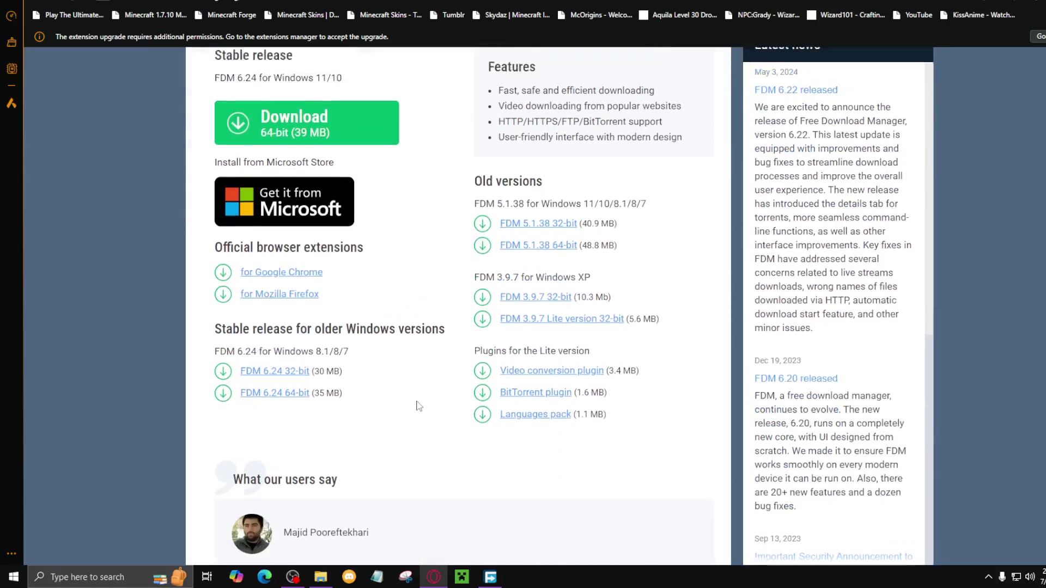
pyautogui.scroll(-1, 256, 342)
pyautogui.scroll(-5, 256, 342)
pyautogui.scroll(6, 382, 333)
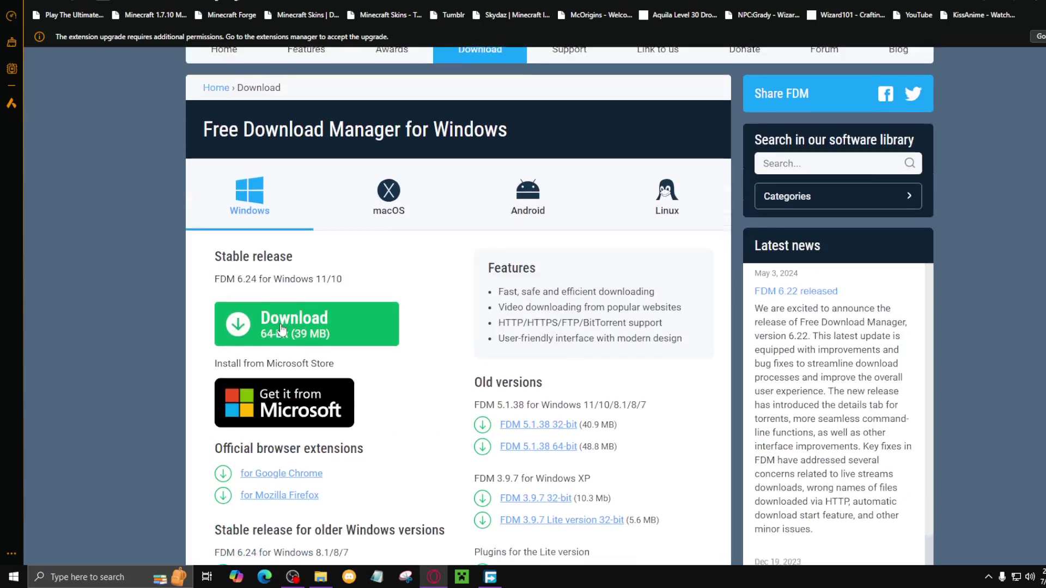
pyautogui.scroll(-2, 239, 332)
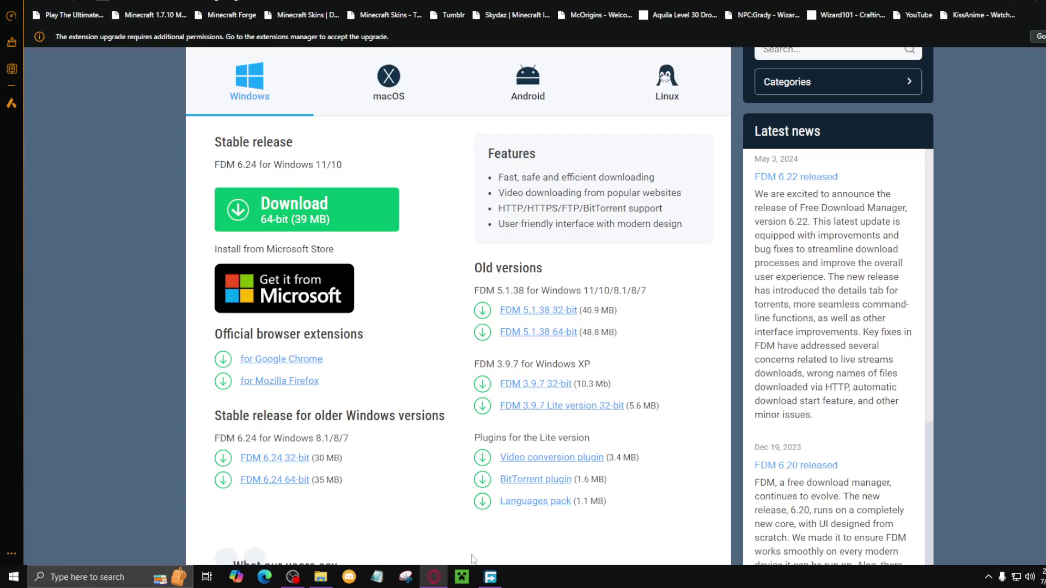
pyautogui.moveTo(434, 578)
pyautogui.scroll(-7, 371, 463)
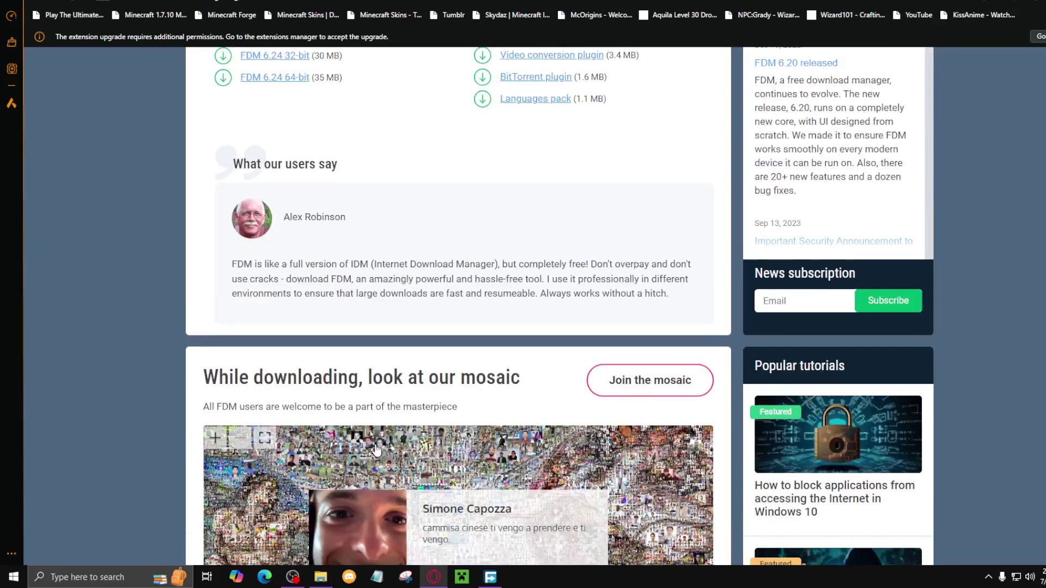
pyautogui.scroll(-3, 376, 450)
pyautogui.scroll(14, 290, 201)
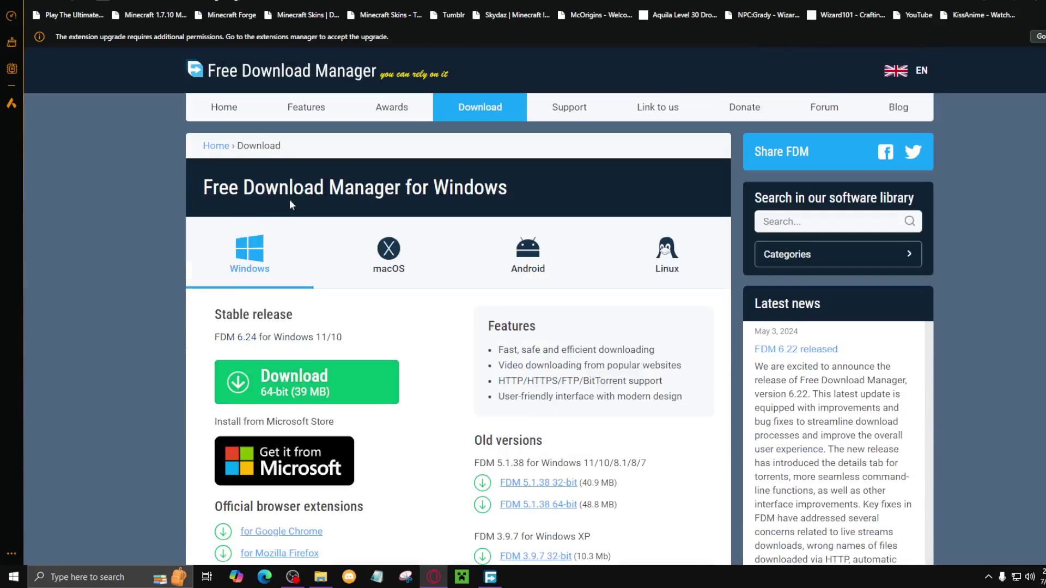
# Show the macOS download options for Free Download Manager.
pyautogui.click(388, 249)
pyautogui.scroll(-4, 360, 261)
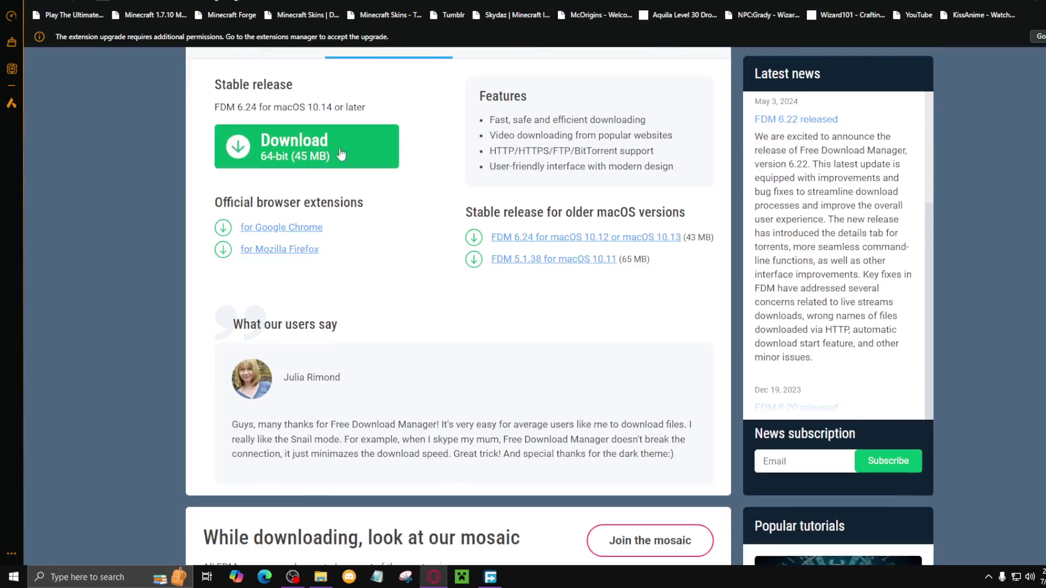
# Return to the Windows download options for Free Download Manager and review the stable release, browser extensions and old versions.
pyautogui.scroll(3, 340, 155)
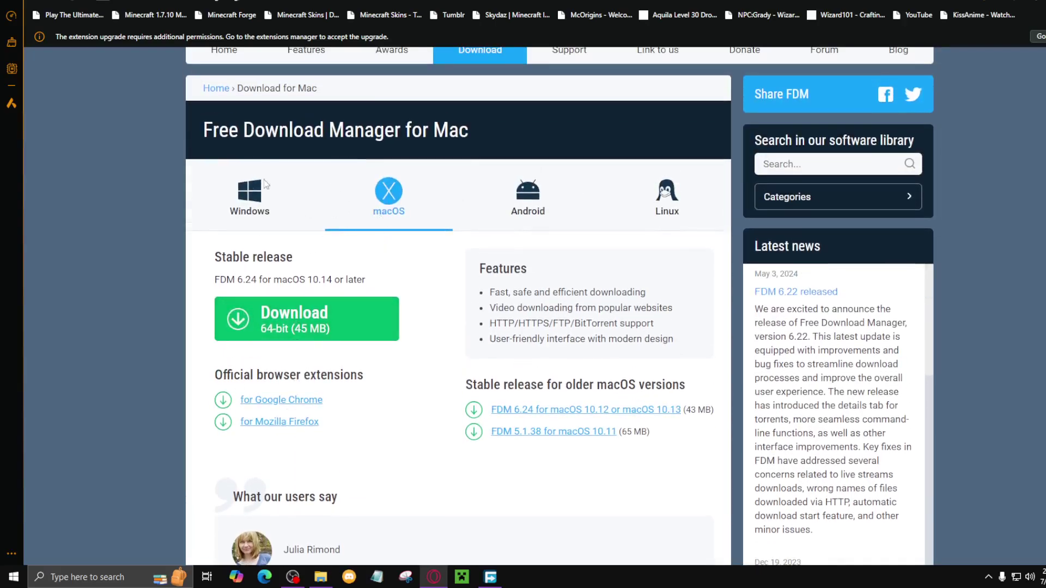
pyautogui.click(243, 204)
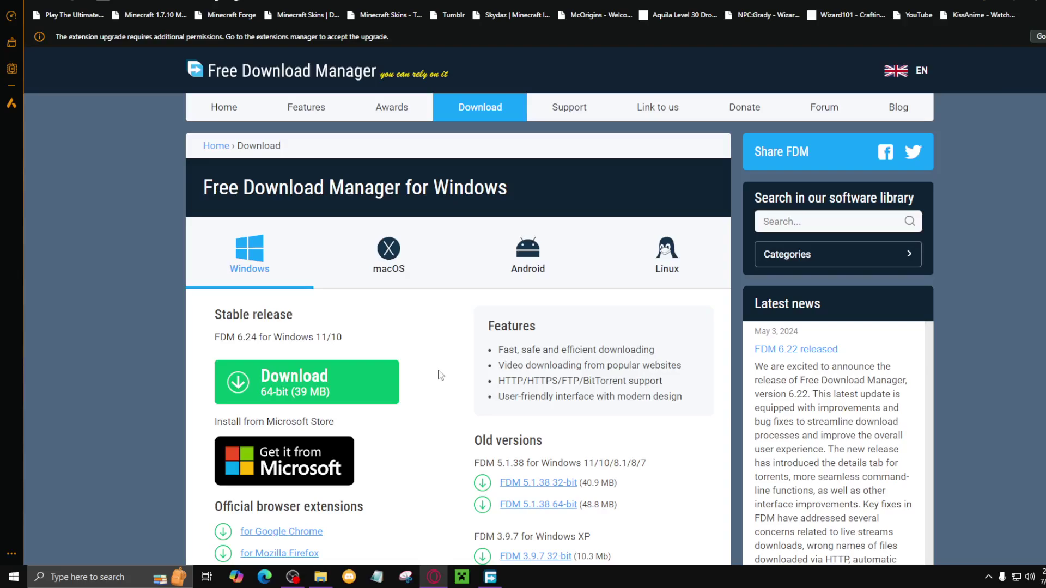
pyautogui.scroll(-3, 401, 315)
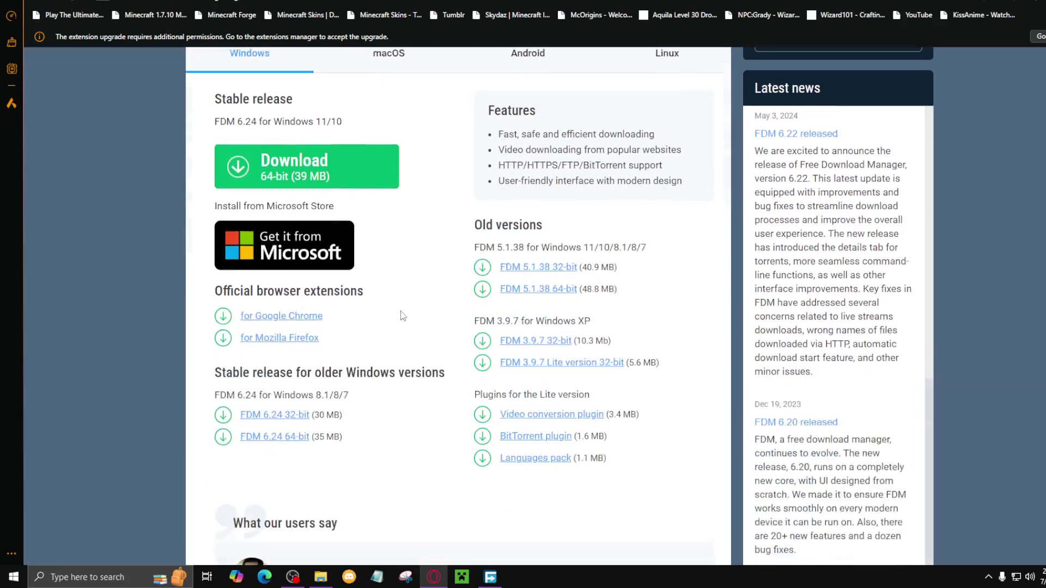
pyautogui.scroll(3, 306, 399)
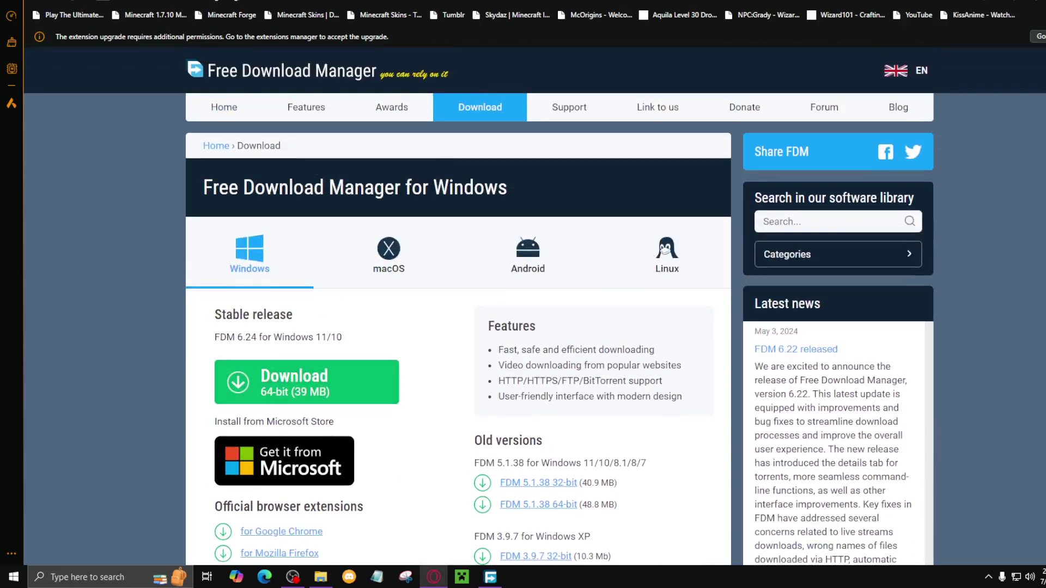
pyautogui.scroll(-4, 513, 487)
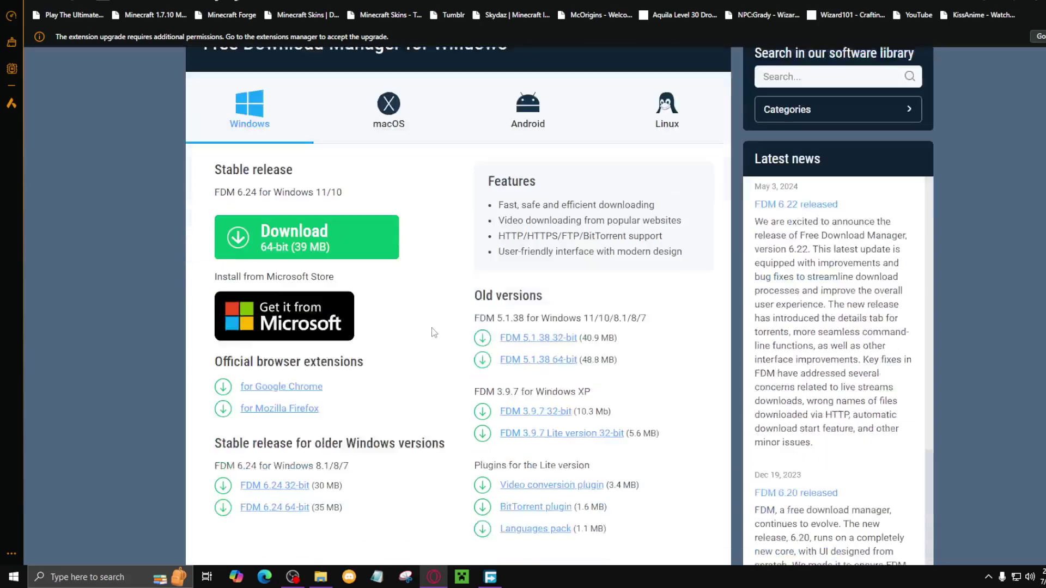
# Bring up the Free Download Manager window, view its main menu options, and minimize the window.
pyautogui.click(491, 577)
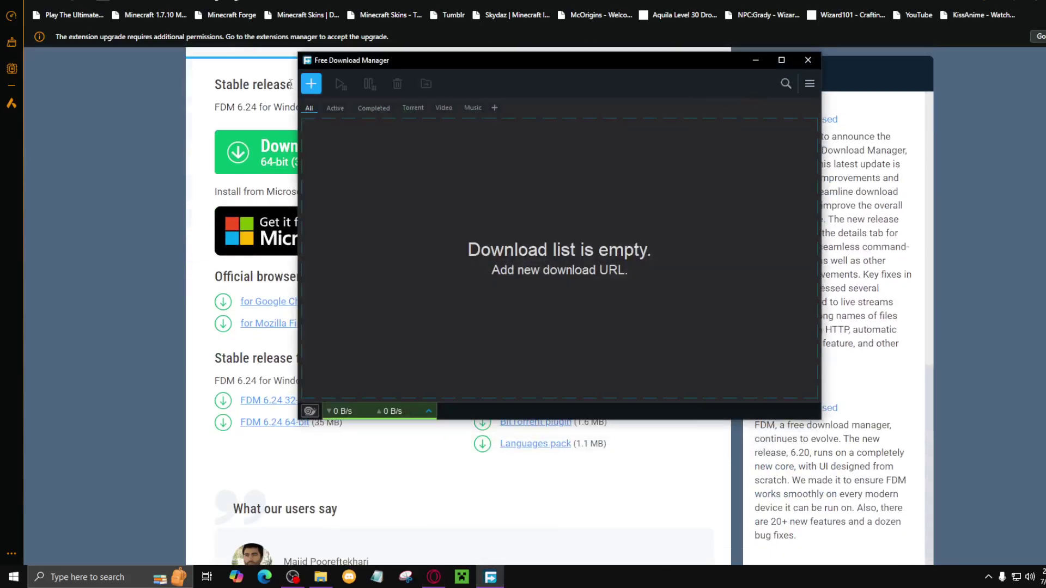
pyautogui.click(810, 84)
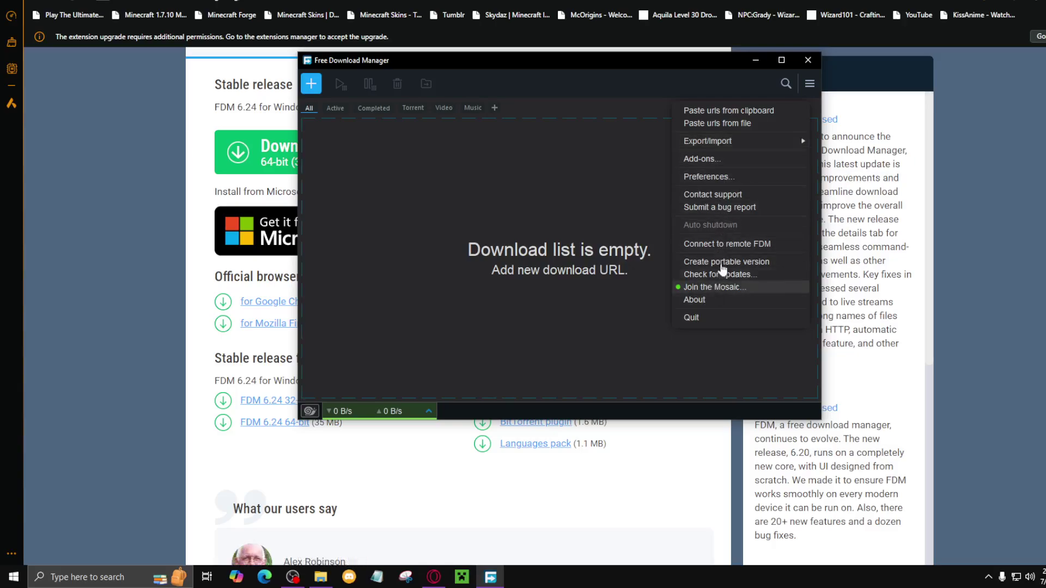
pyautogui.click(527, 153)
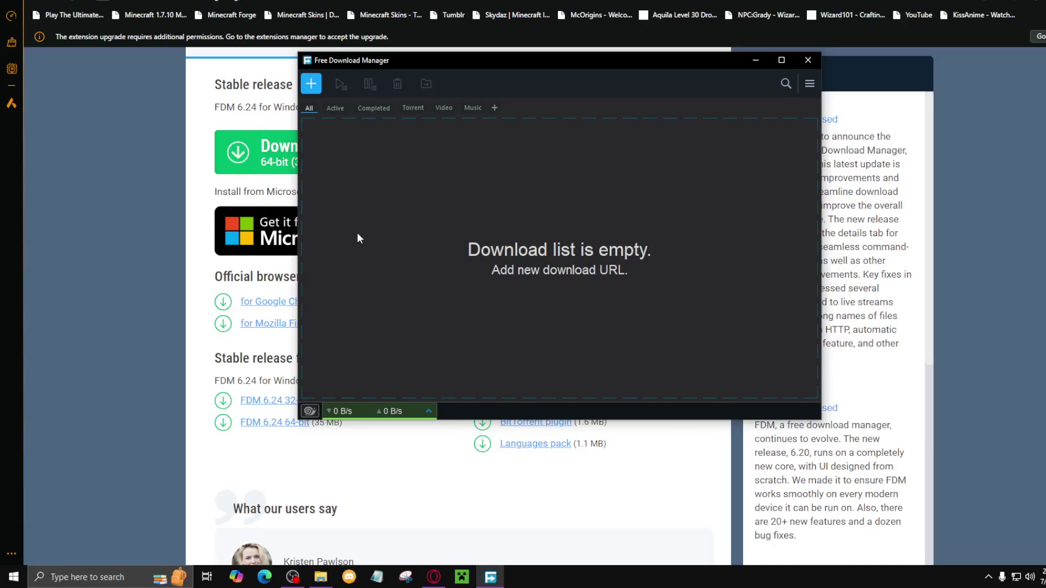
pyautogui.click(755, 60)
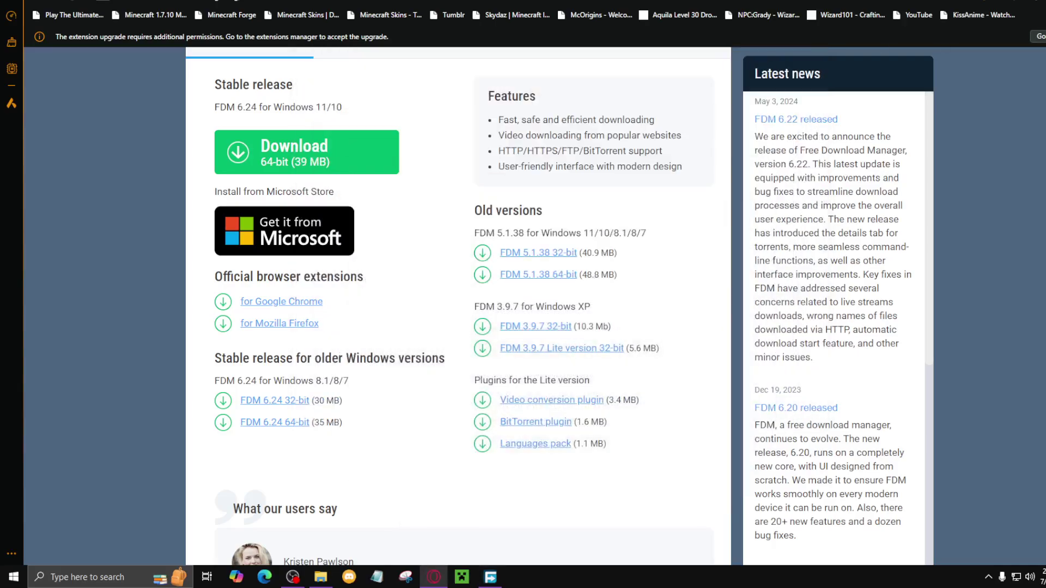
# View the Free Download Manager extension's options for catching downloads in the browser, and dismiss them.
pyautogui.click(1037, 1)
pyautogui.click(941, 264)
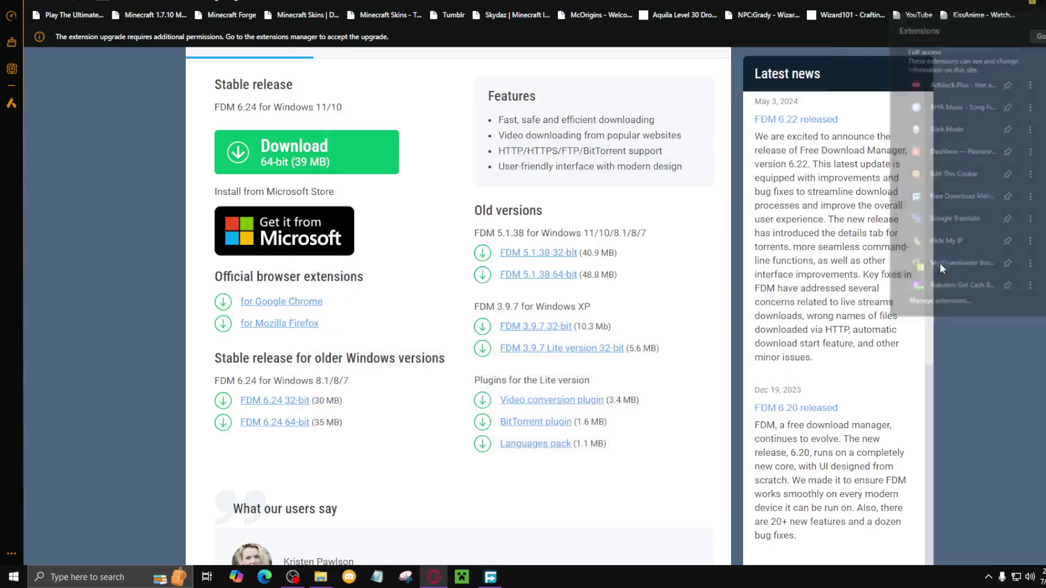
pyautogui.click(1038, 4)
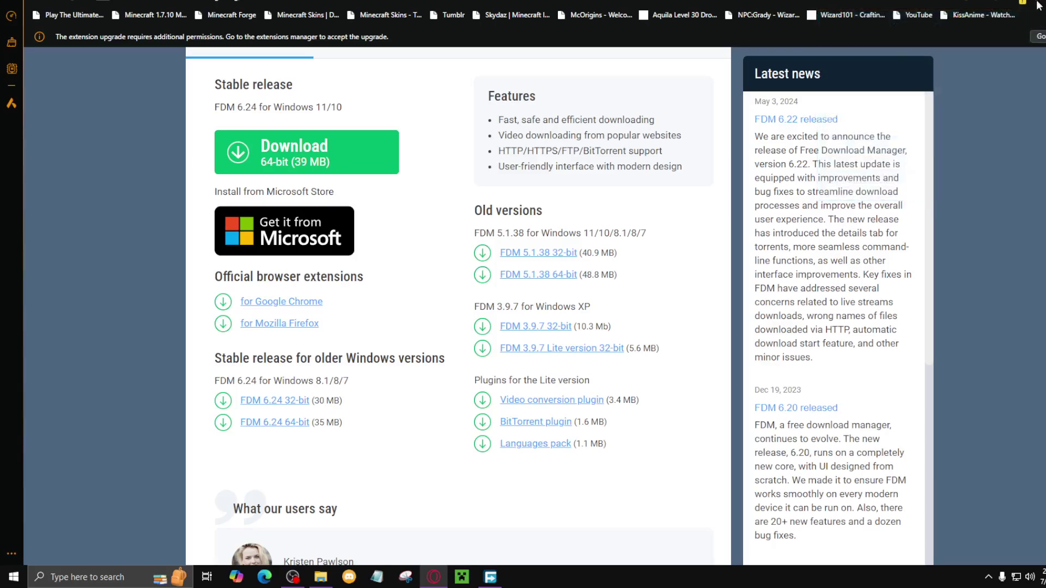
pyautogui.click(1038, 5)
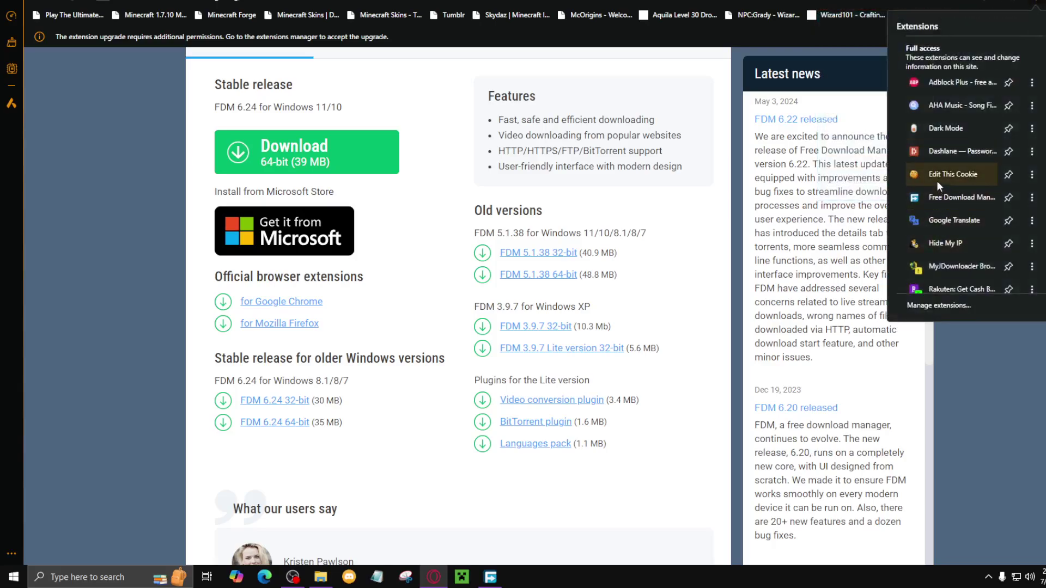
pyautogui.click(945, 198)
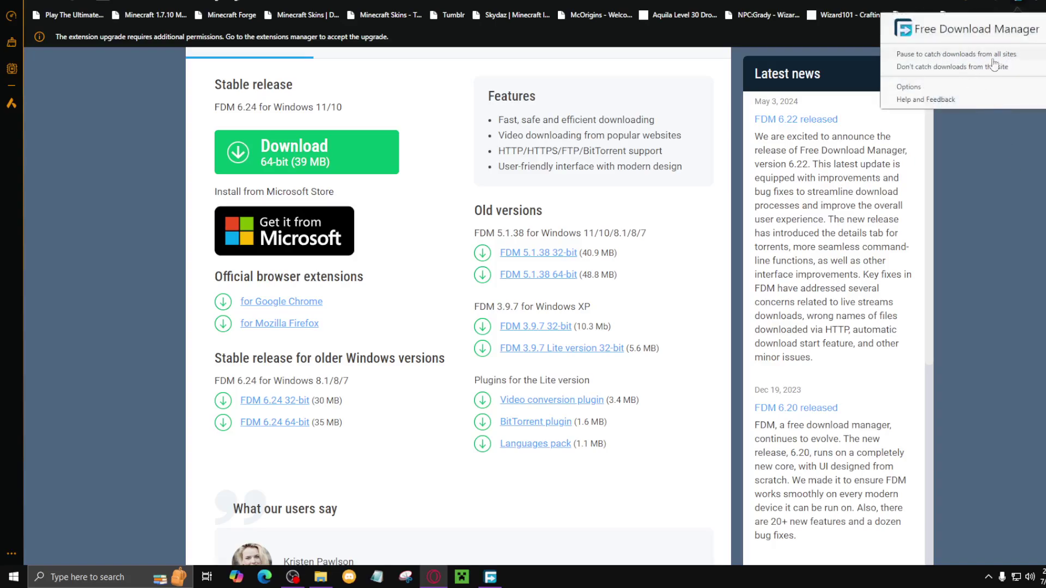
pyautogui.click(1011, 225)
# From the Google Drive page, download "Simple MUGEN [roster by XDeathwing SilenceX].rar" despite the missing virus scan.
pyautogui.hotkey('ctrl', 'Tab')
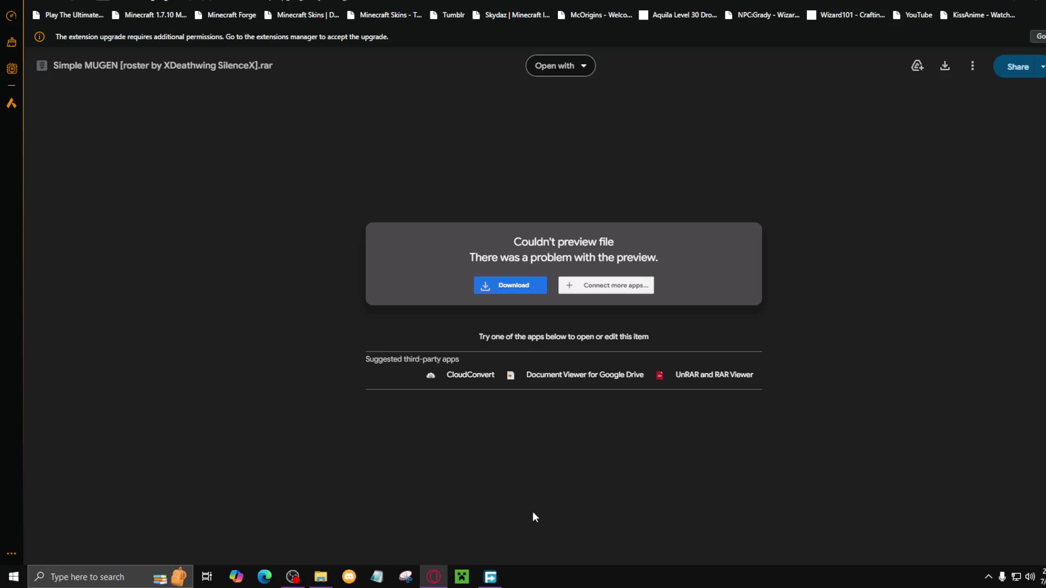
pyautogui.click(490, 577)
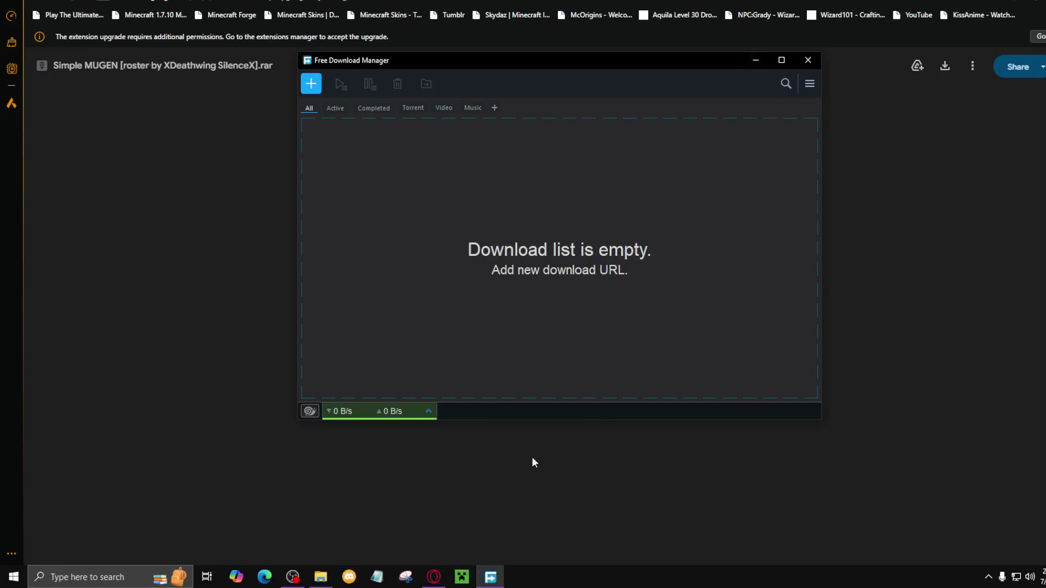
pyautogui.click(675, 433)
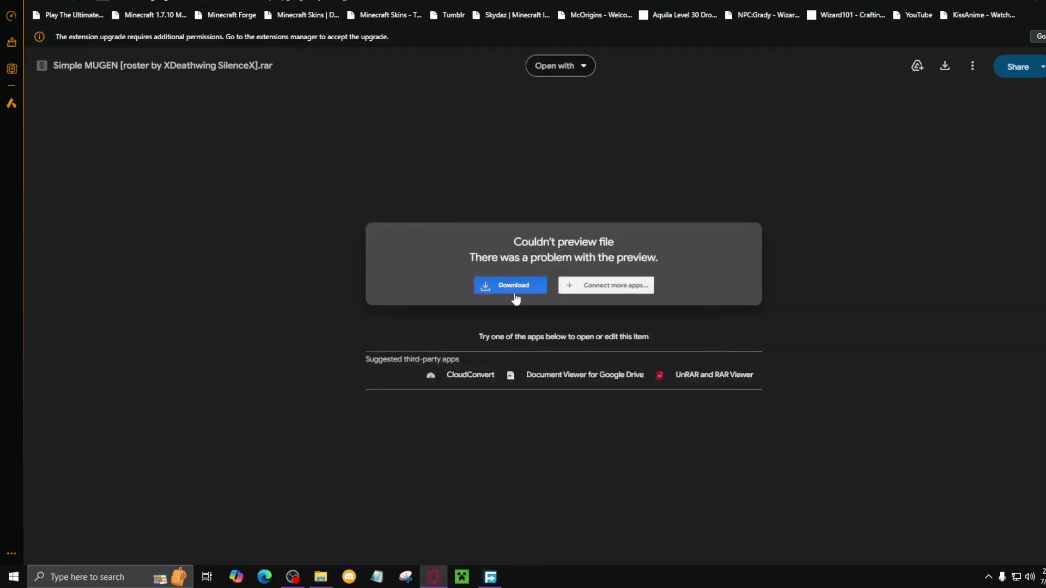
pyautogui.click(516, 287)
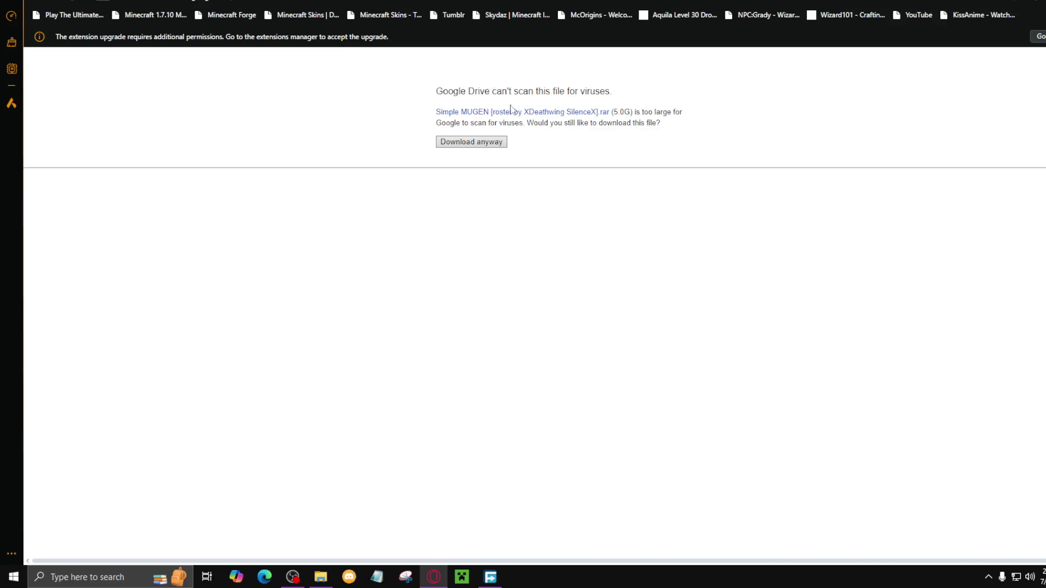
pyautogui.click(455, 143)
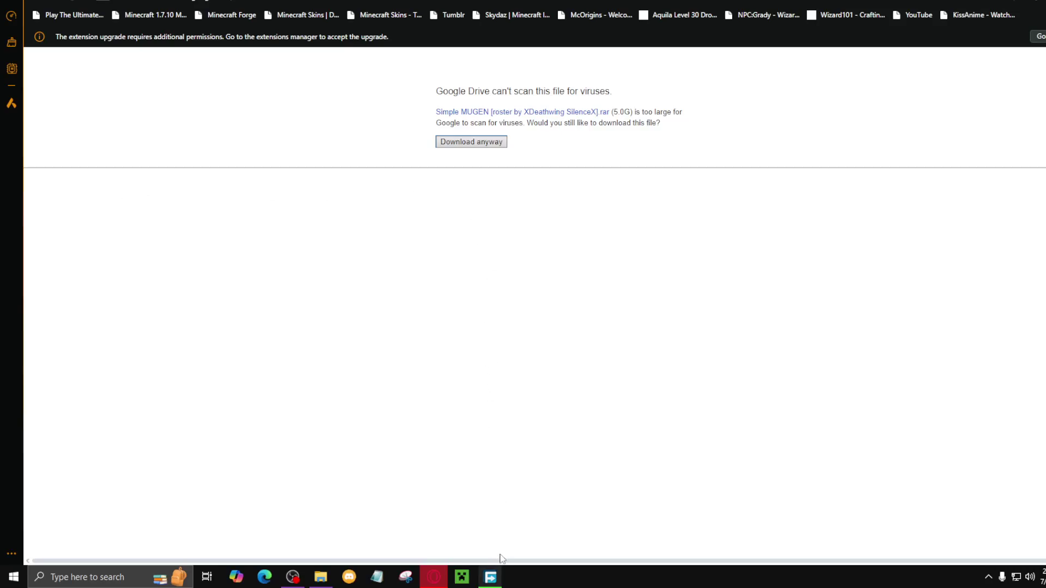
# Check the roster download's progress, speed and general details in Free Download Manager.
pyautogui.moveTo(497, 579)
pyautogui.click(491, 579)
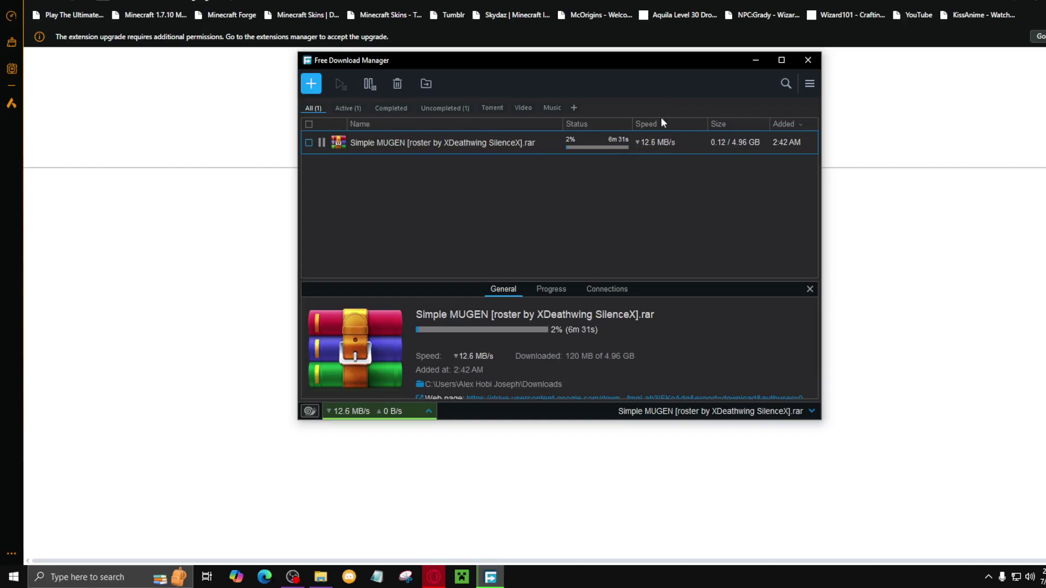
pyautogui.scroll(-1, 462, 361)
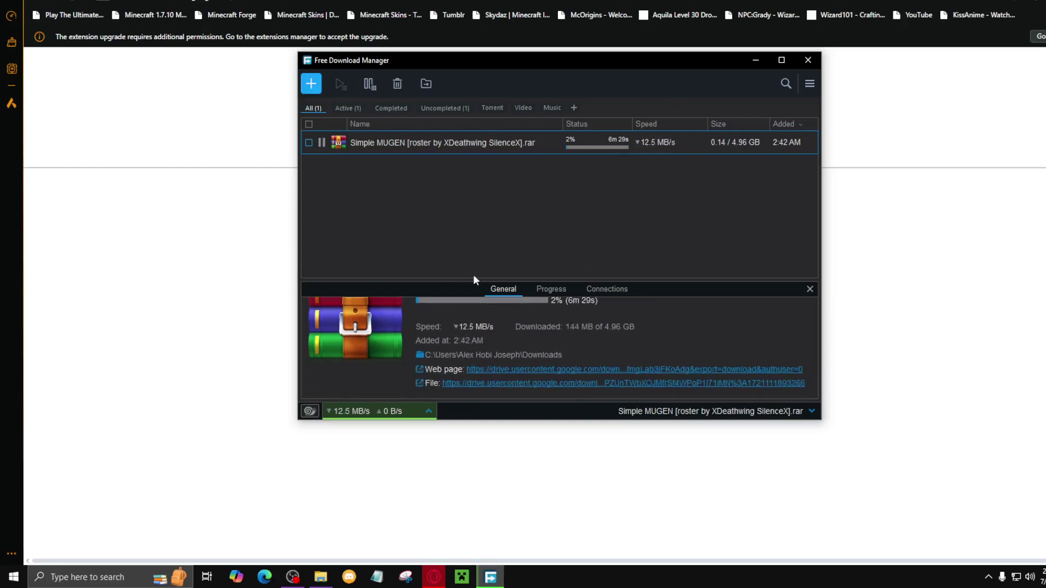
pyautogui.moveTo(639, 148)
pyautogui.scroll(1, 466, 338)
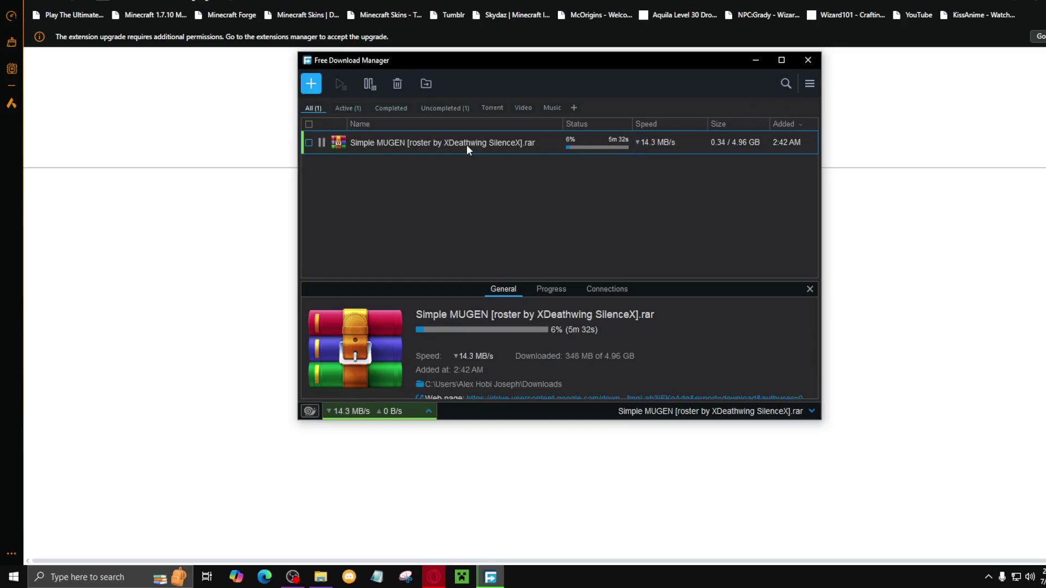
# Pause the roster download in Free Download Manager, delete its file, and minimize the window.
pyautogui.click(321, 144)
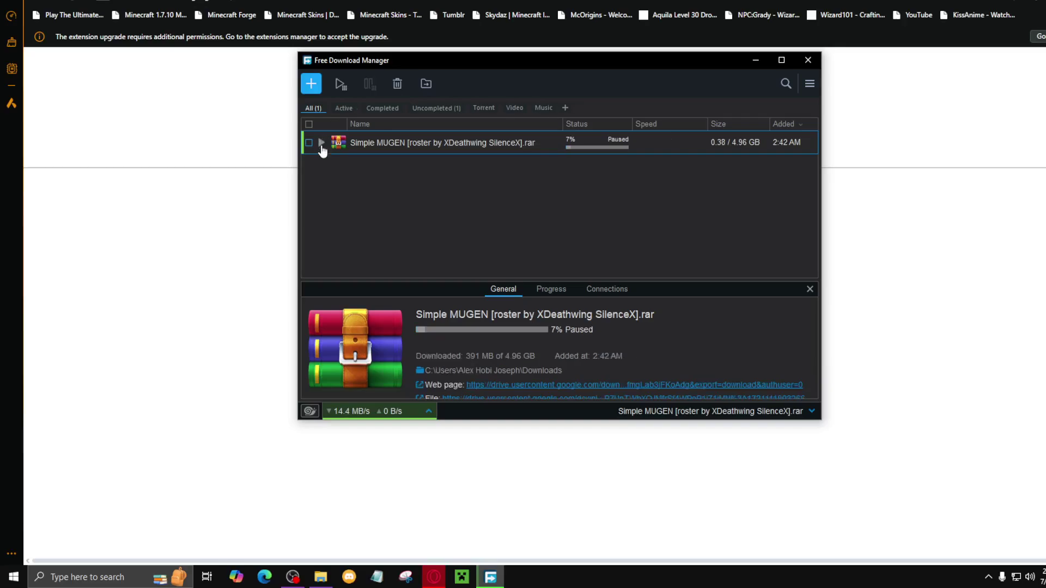
pyautogui.rightClick(371, 142)
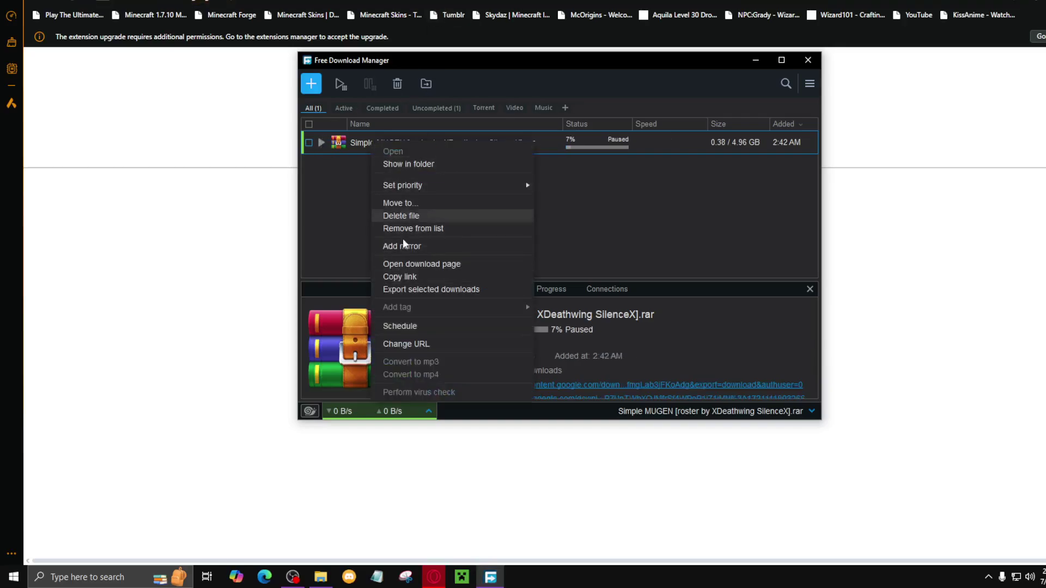
pyautogui.click(408, 216)
pyautogui.click(624, 271)
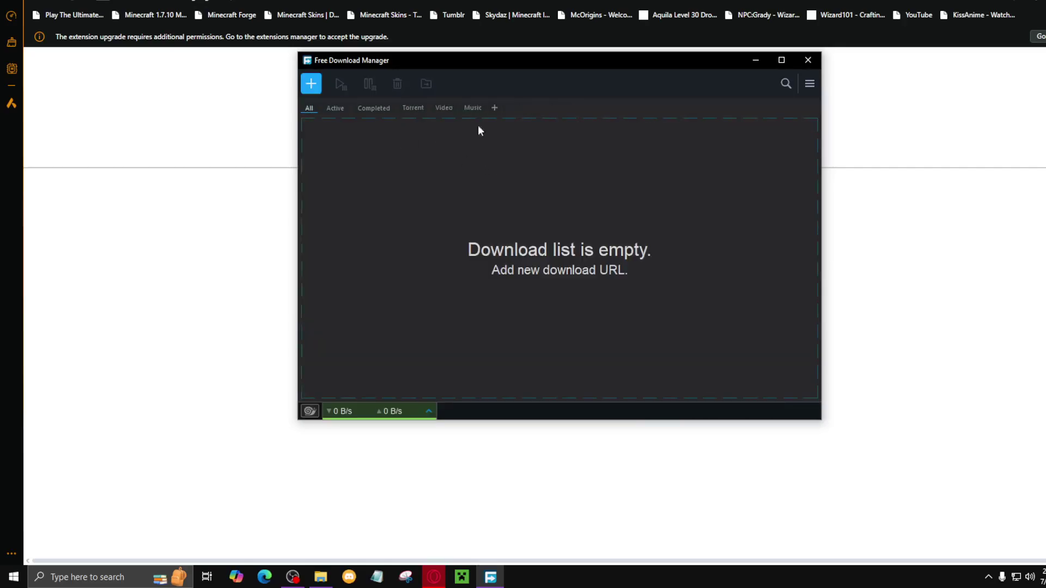
pyautogui.click(761, 61)
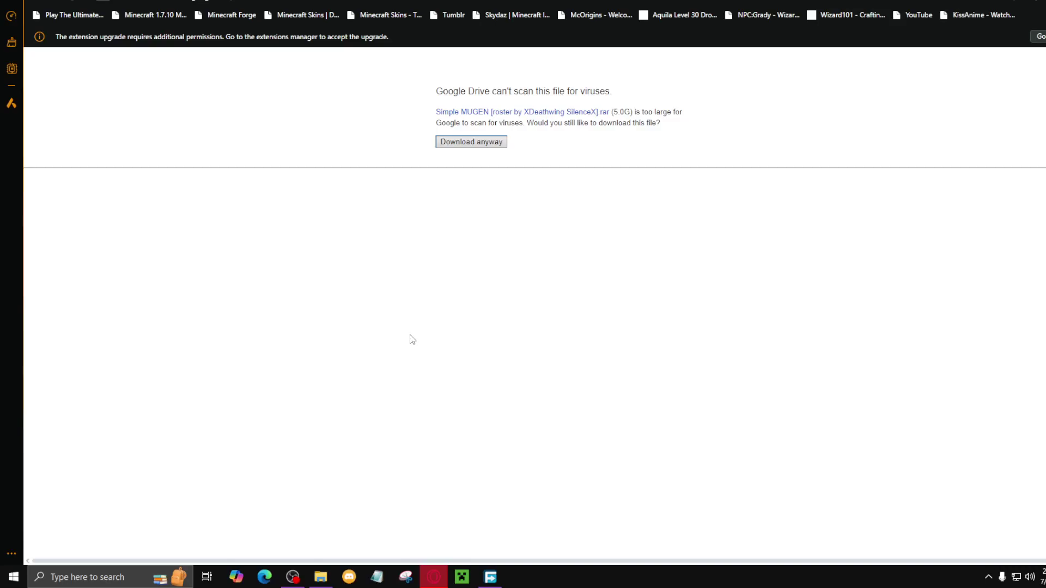
# Look through the More Downloads folder inside Downloads in File Explorer, then go back to Downloads.
pyautogui.click(316, 579)
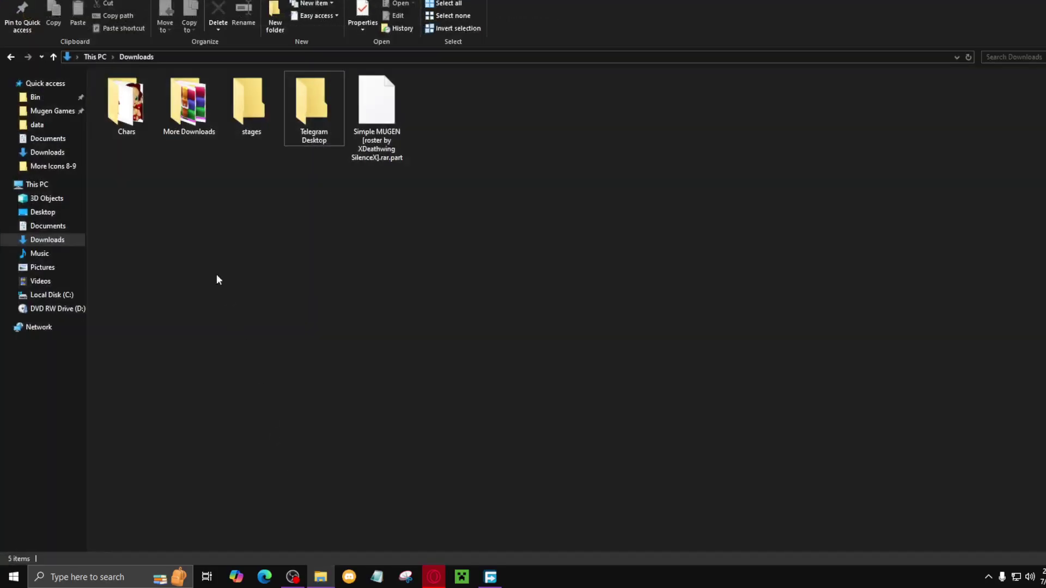
pyautogui.doubleClick(183, 111)
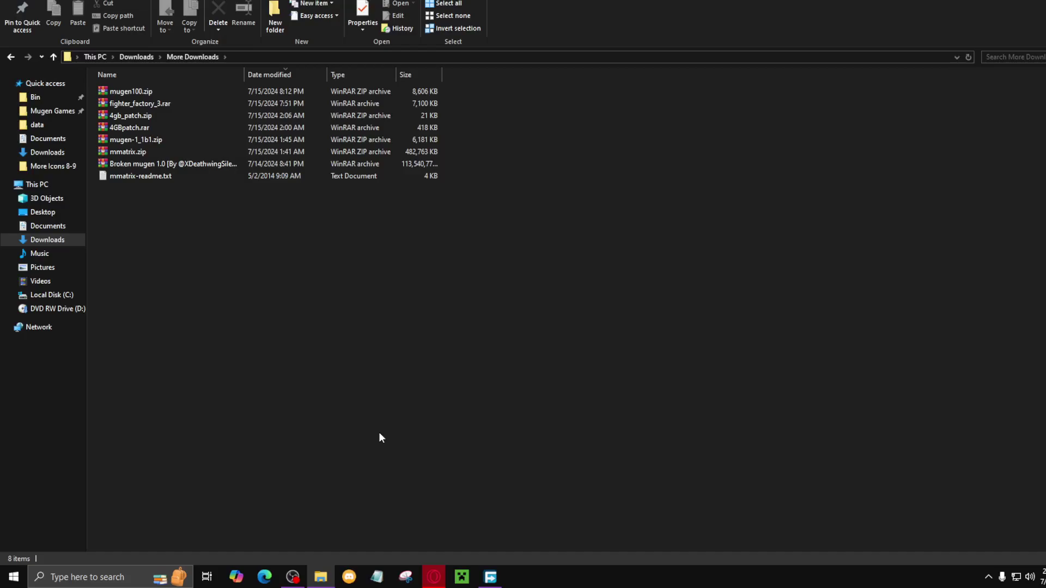
pyautogui.click(491, 577)
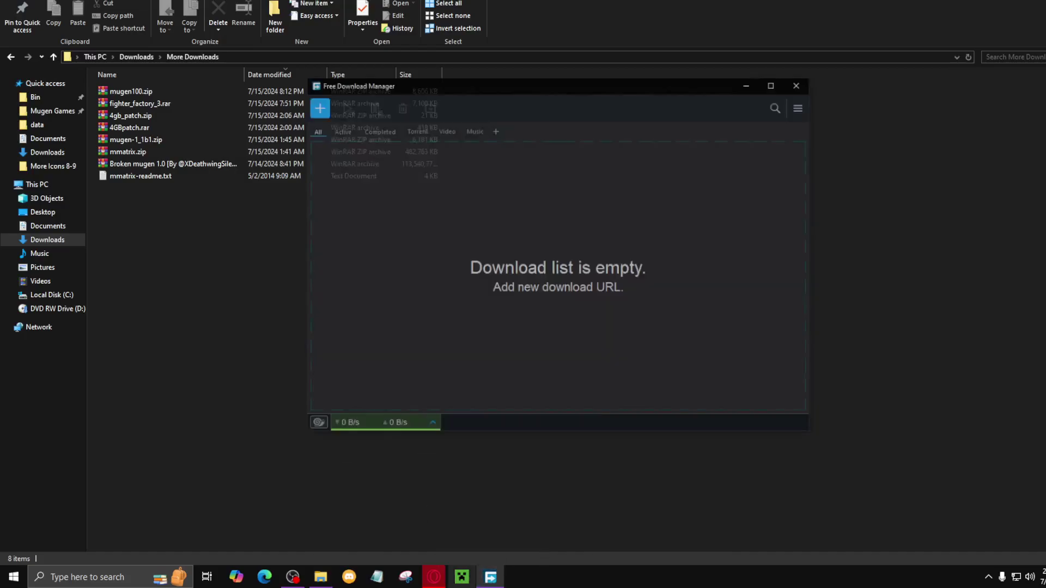
pyautogui.click(757, 59)
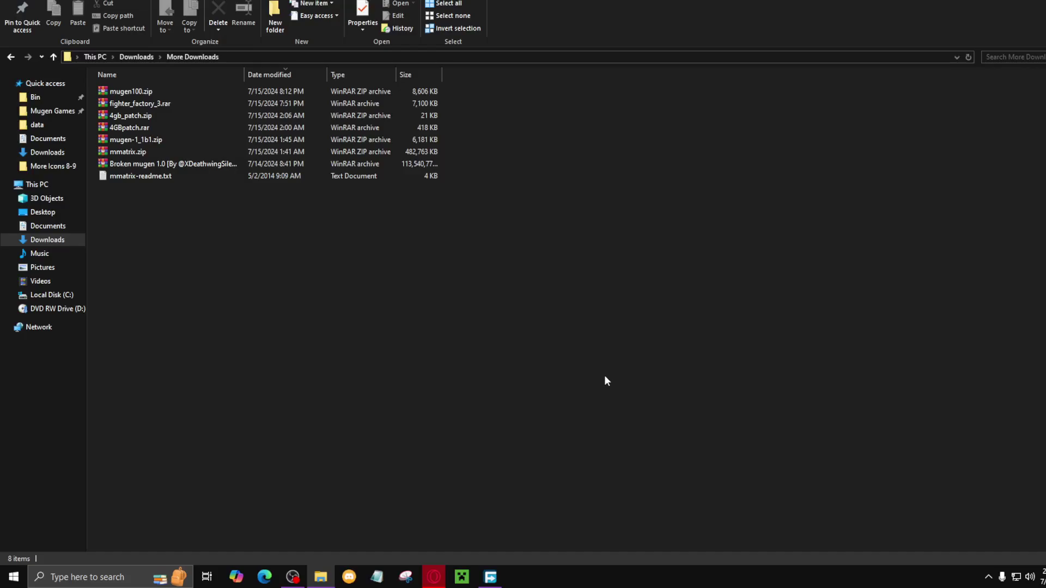
pyautogui.click(137, 57)
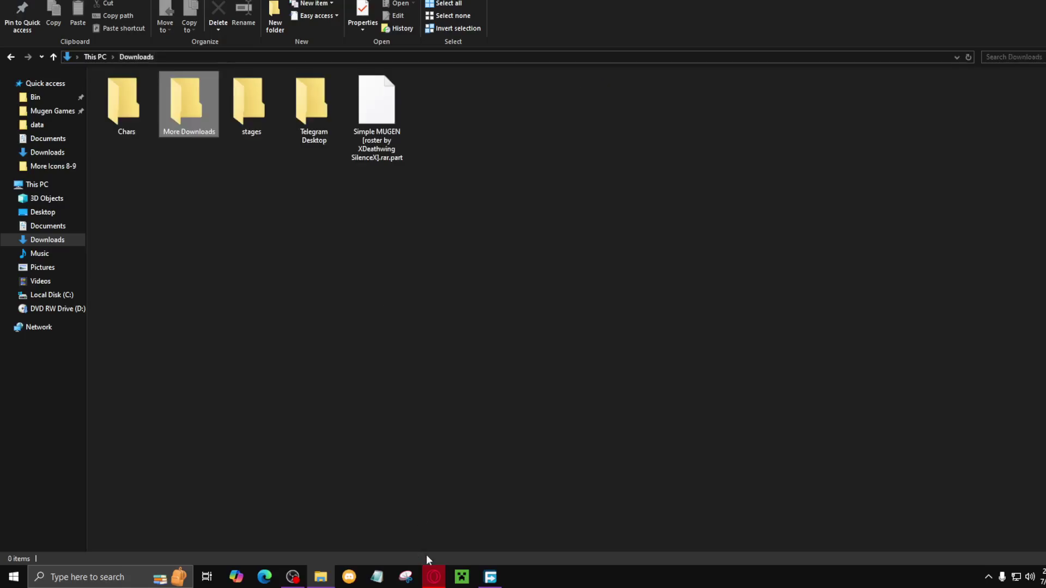
# Bring up the Free Download Manager window over the Downloads folder and minimize it again.
pyautogui.click(492, 582)
pyautogui.click(459, 498)
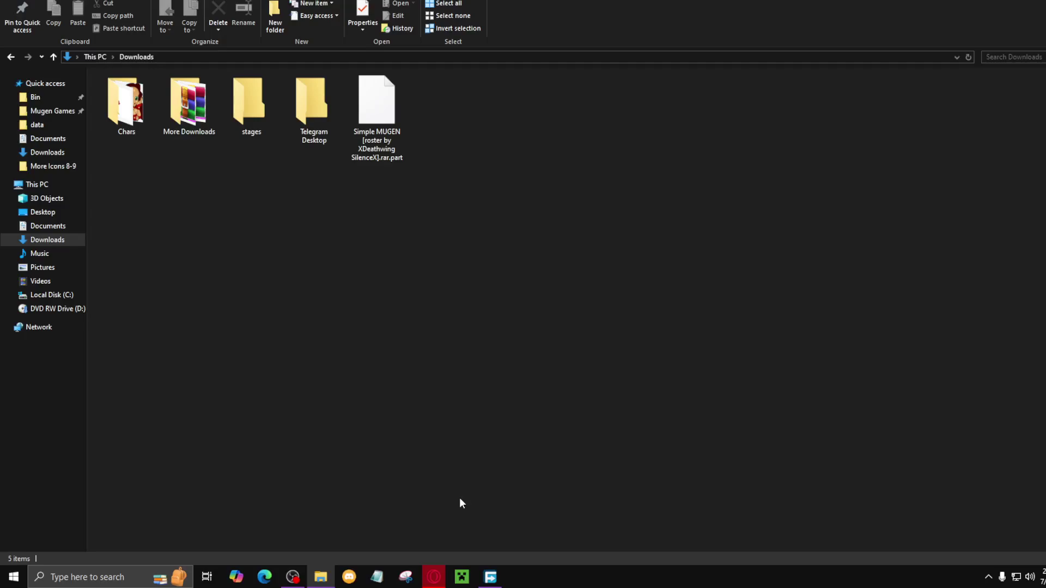
pyautogui.click(488, 574)
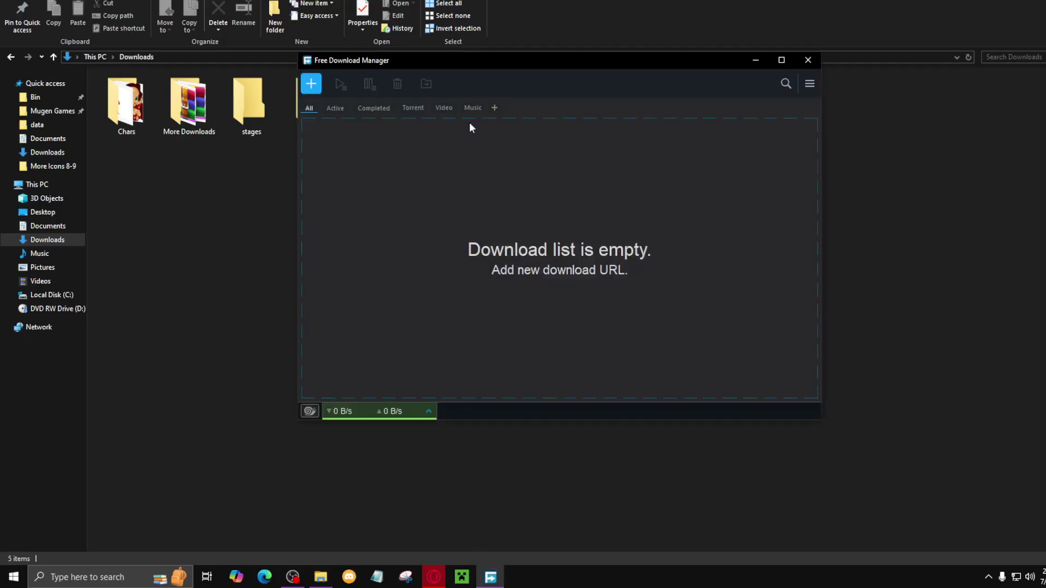
pyautogui.click(757, 65)
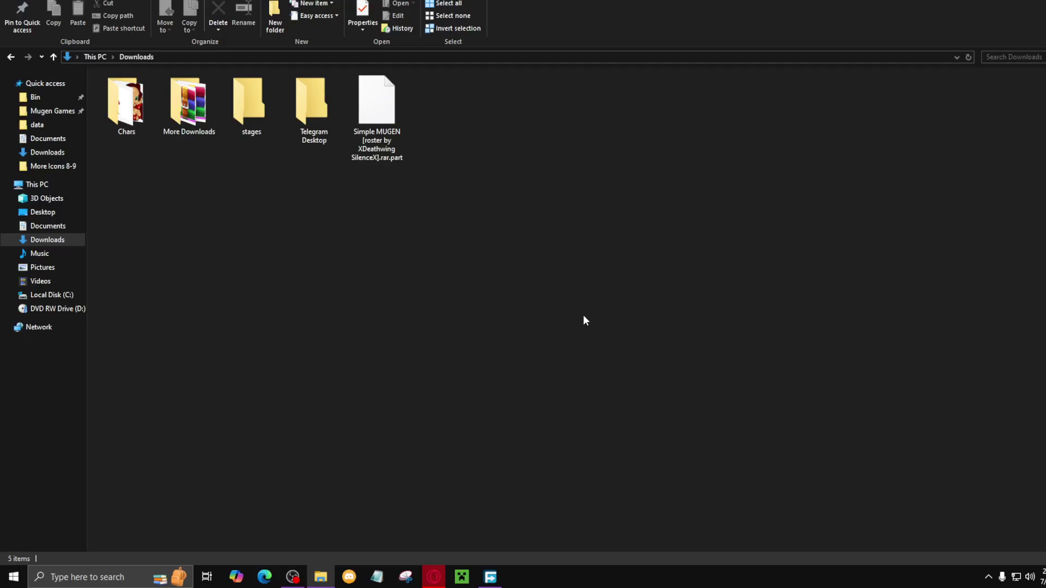
# Delete the partial file "Simple MUGEN [roster by XDeathwing SilenceX].rar.part" from the Downloads folder.
pyautogui.click(400, 103)
pyautogui.rightClick(386, 91)
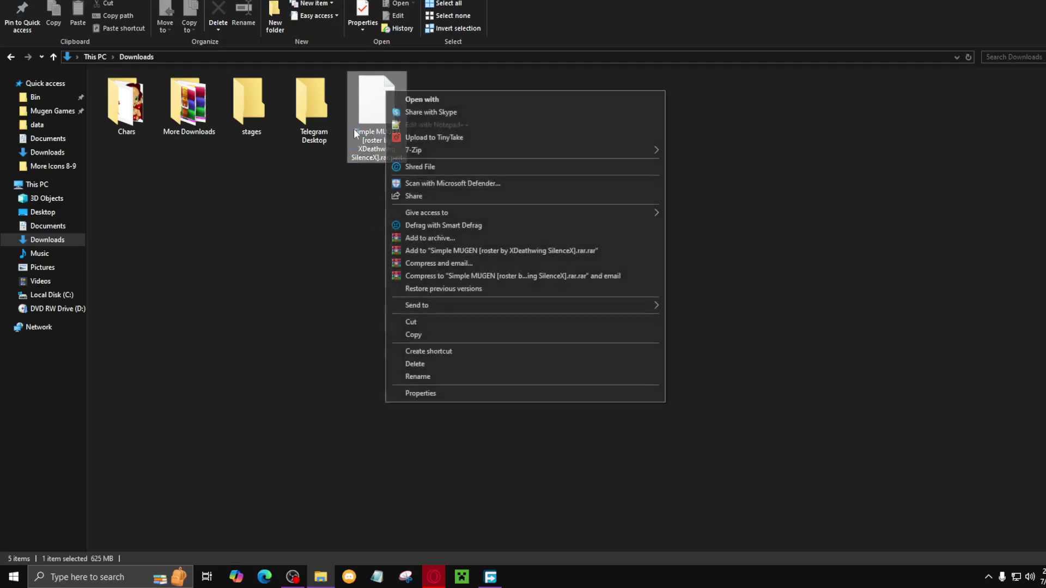
pyautogui.click(405, 365)
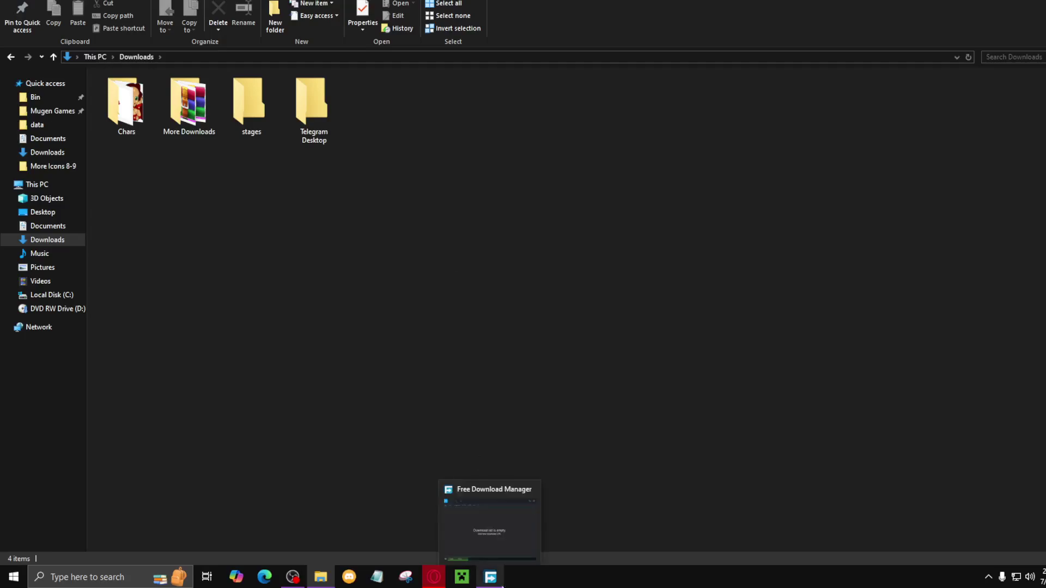
pyautogui.click(490, 577)
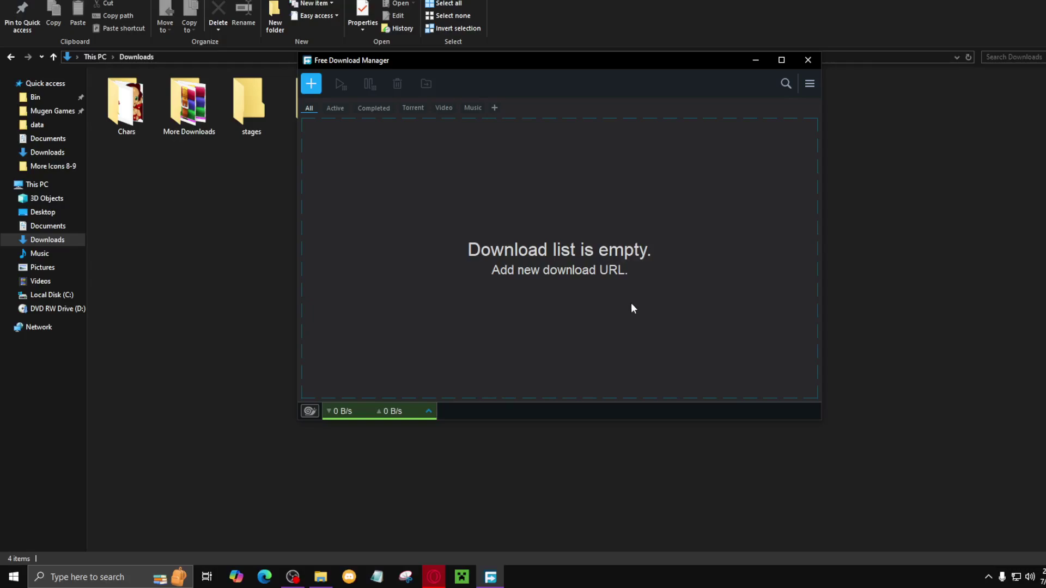
pyautogui.click(752, 63)
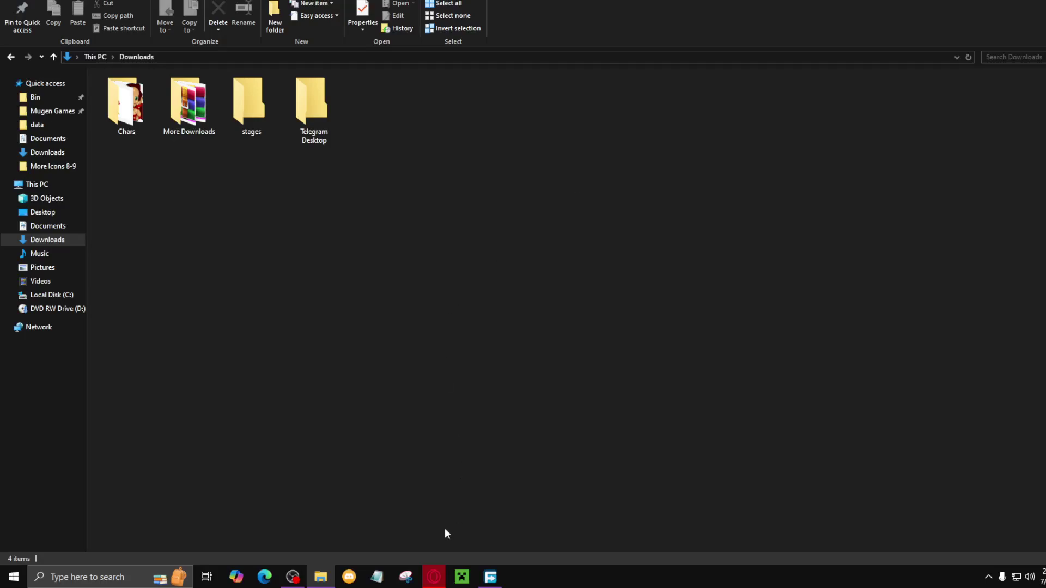
# Switch to the Opera browser and search Google for "download managers" in a new tab.
pyautogui.click(430, 583)
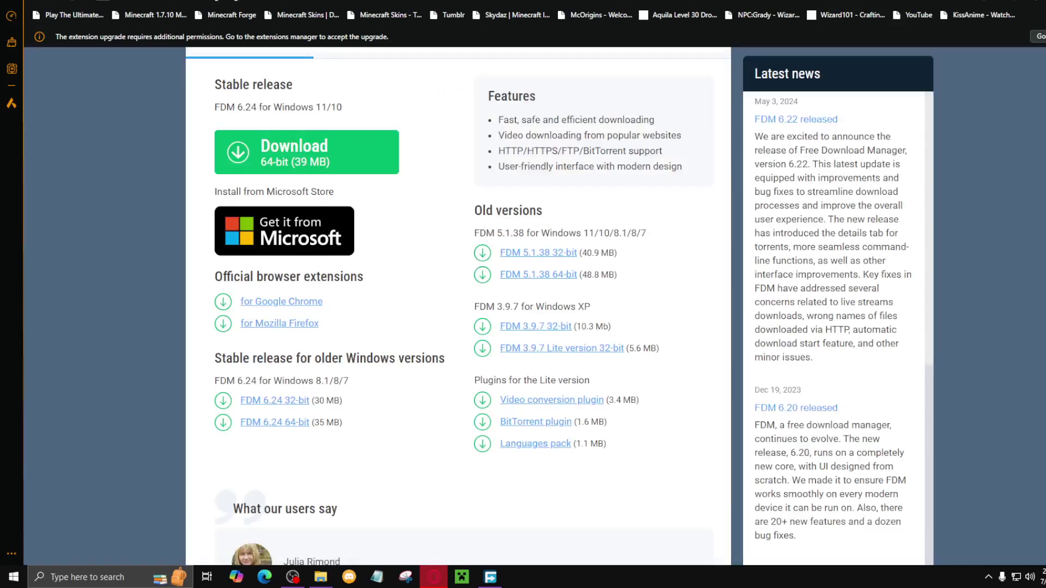
pyautogui.hotkey('ctrl', 't')
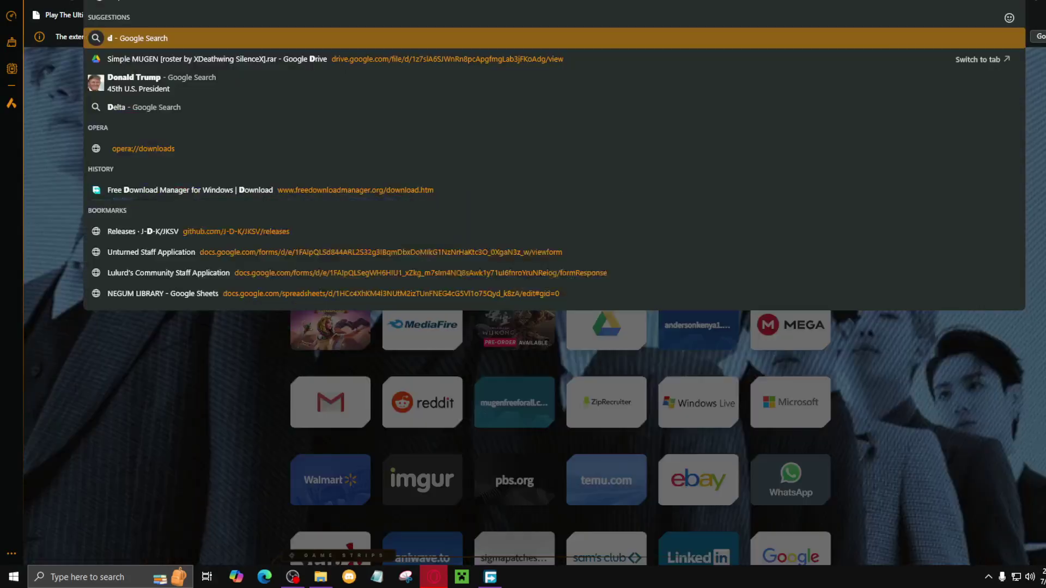
pyautogui.write('ownload managers')
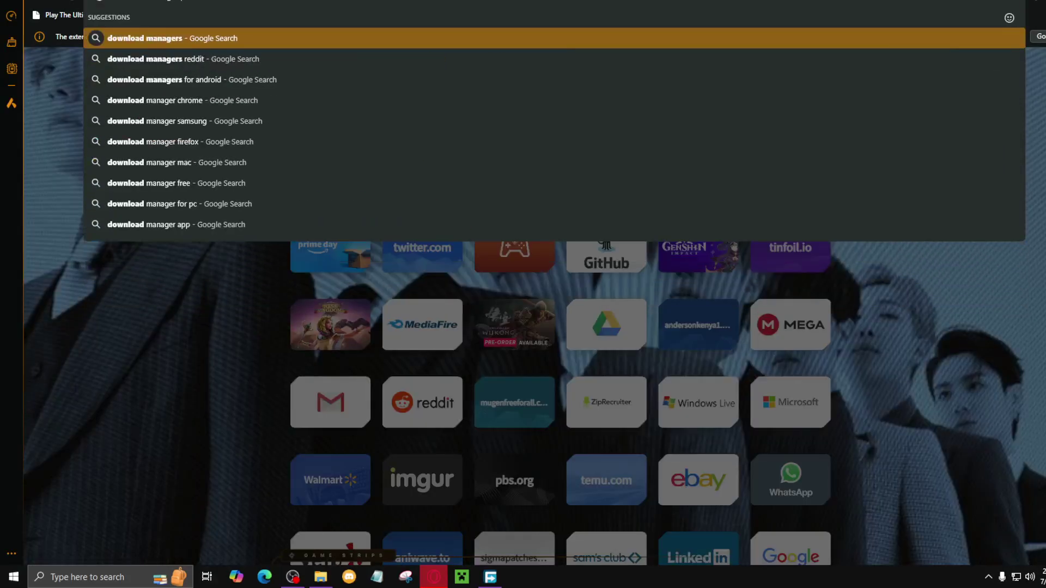
pyautogui.press('Return')
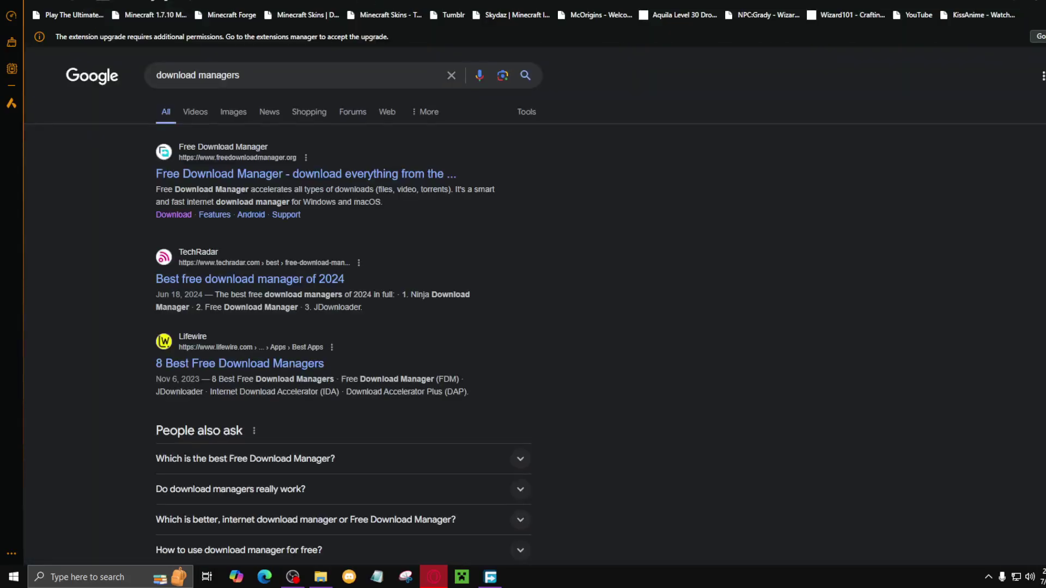
# Replace the Google search query with "idm download" and run the search.
pyautogui.moveTo(256, 76); pyautogui.dragTo(119, 59)
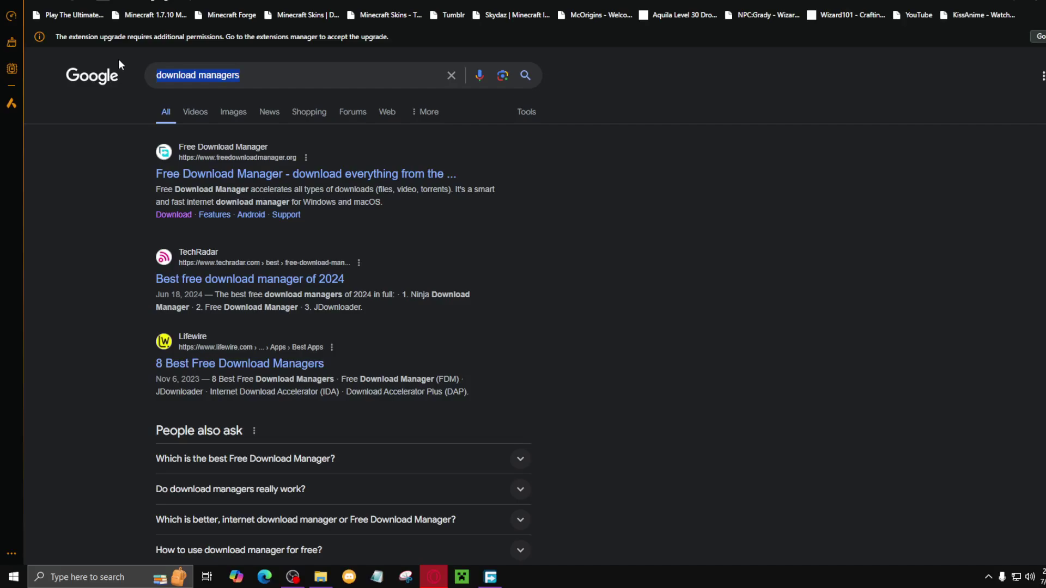
pyautogui.write('idm download')
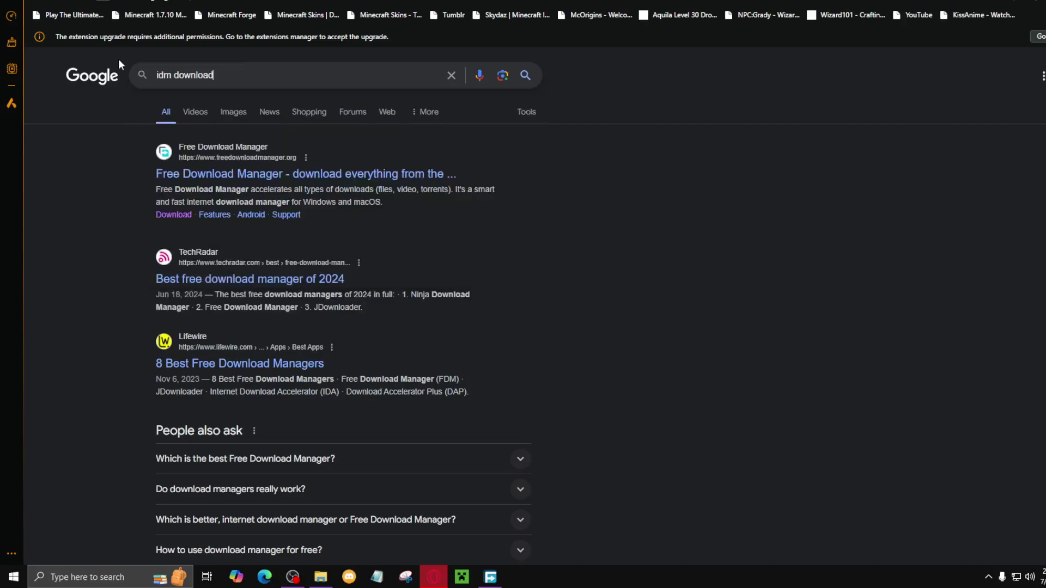
pyautogui.press('Return')
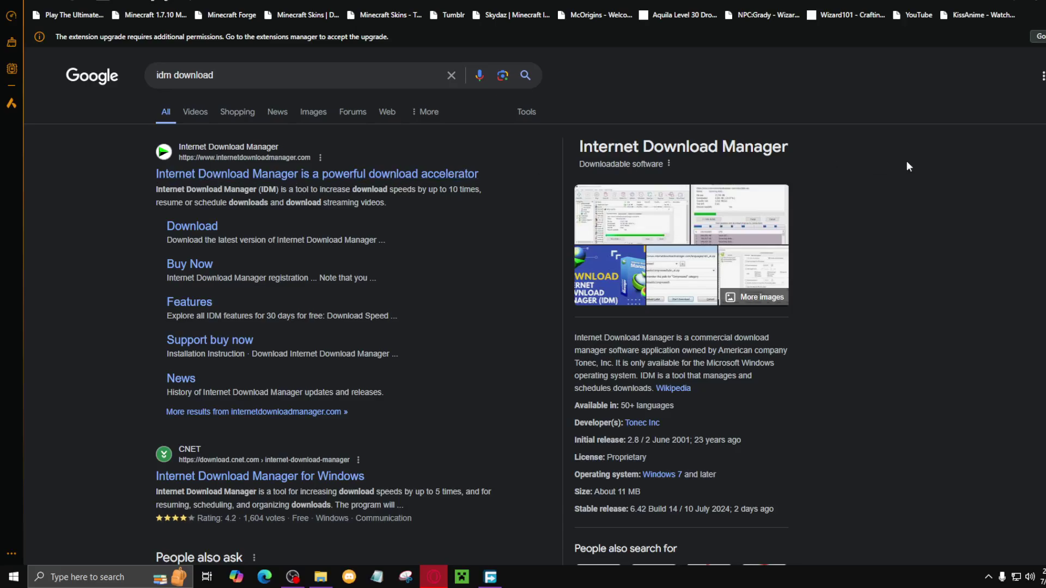
# Look over the search results and open the official Internet Download Manager website.
pyautogui.click(491, 577)
pyautogui.click(492, 576)
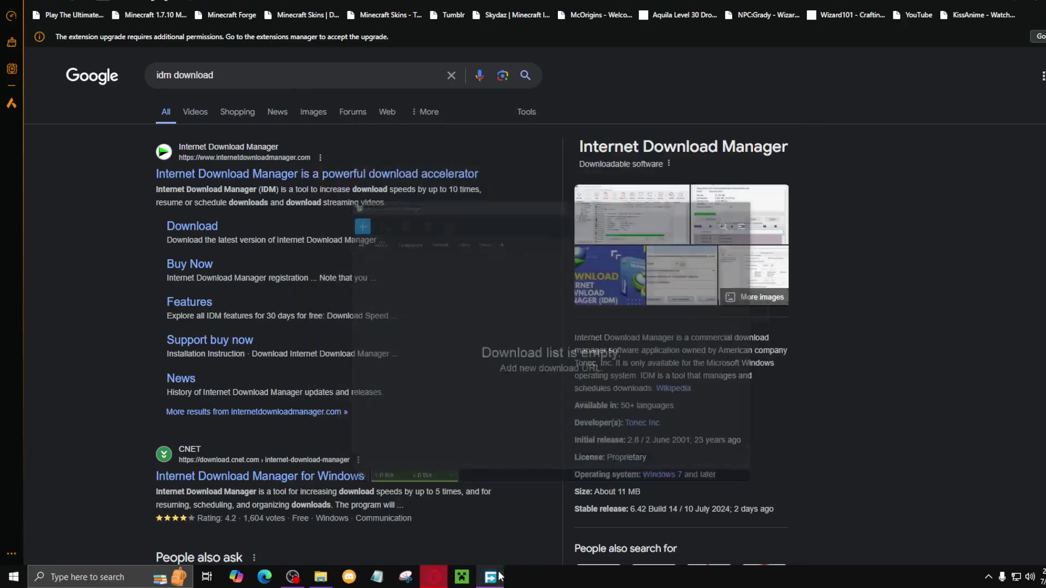
pyautogui.scroll(-5, 899, 263)
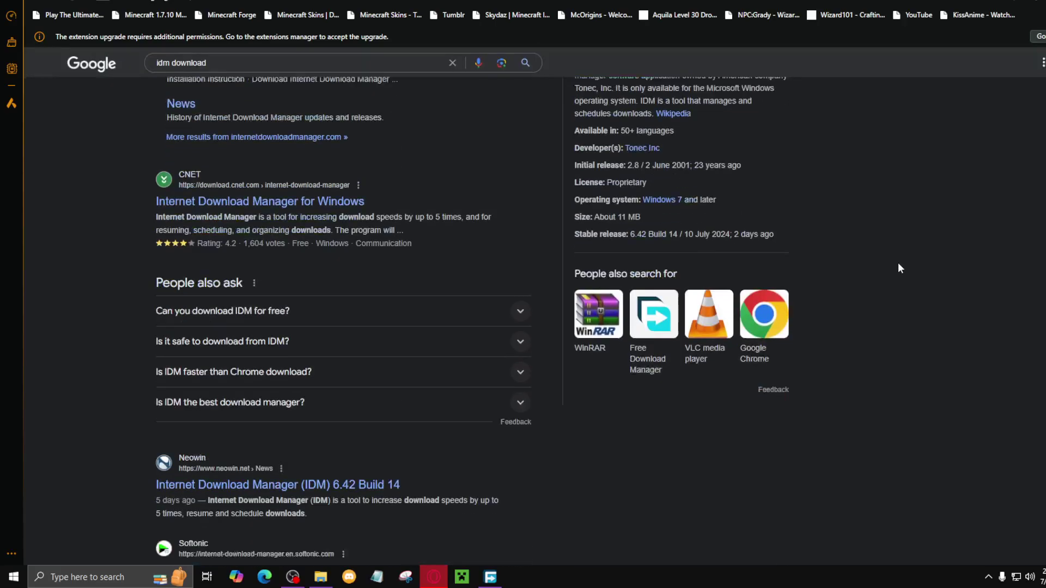
pyautogui.scroll(1, 826, 308)
pyautogui.scroll(4, 822, 300)
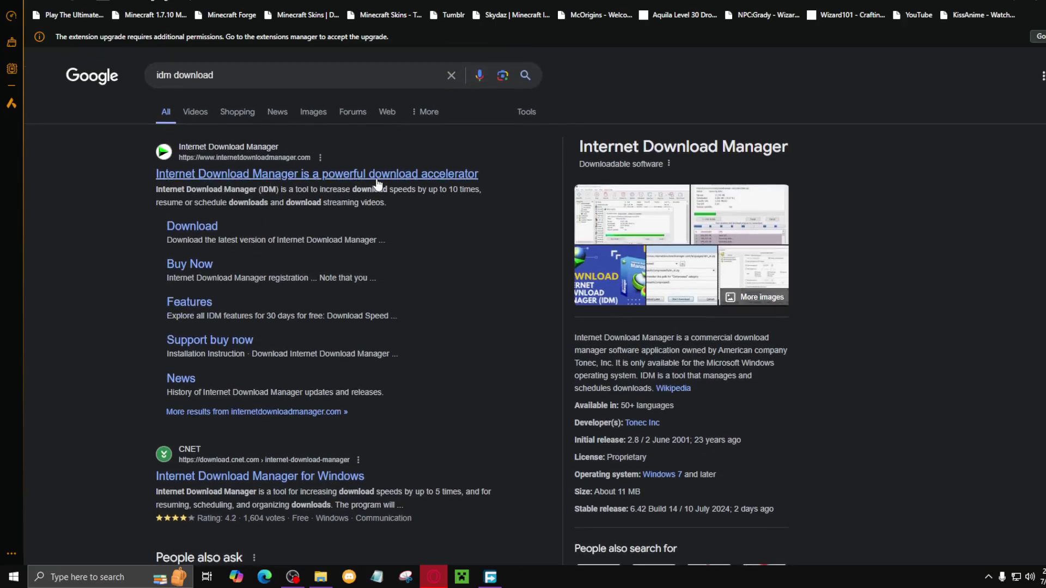
pyautogui.click(174, 173)
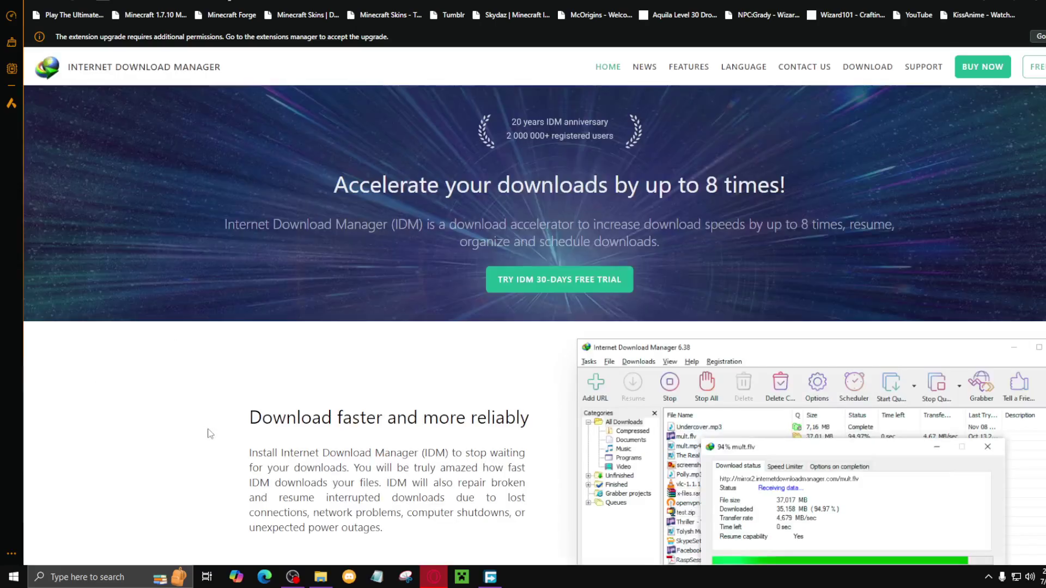
# Examine the feature descriptions on the Internet Download Manager home page, including download engine, browser support, scheduler and interface.
pyautogui.scroll(-4, 343, 366)
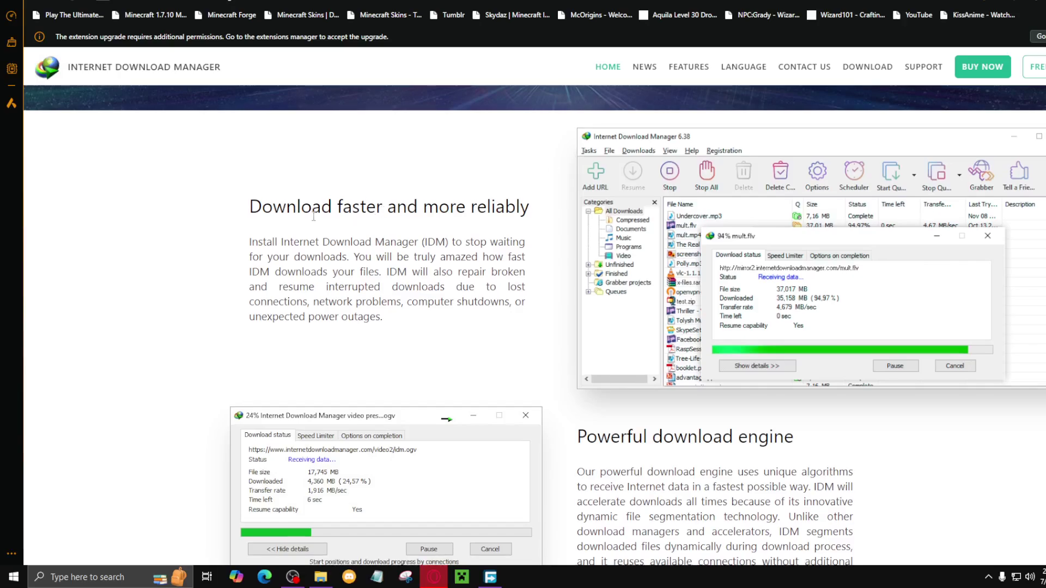
pyautogui.scroll(-1, 313, 216)
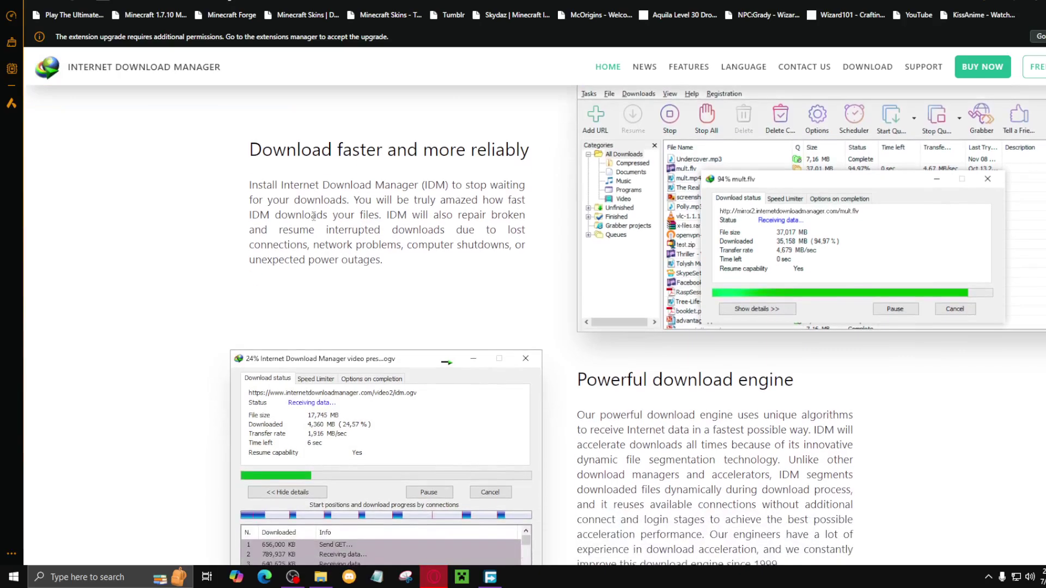
pyautogui.scroll(2, 314, 215)
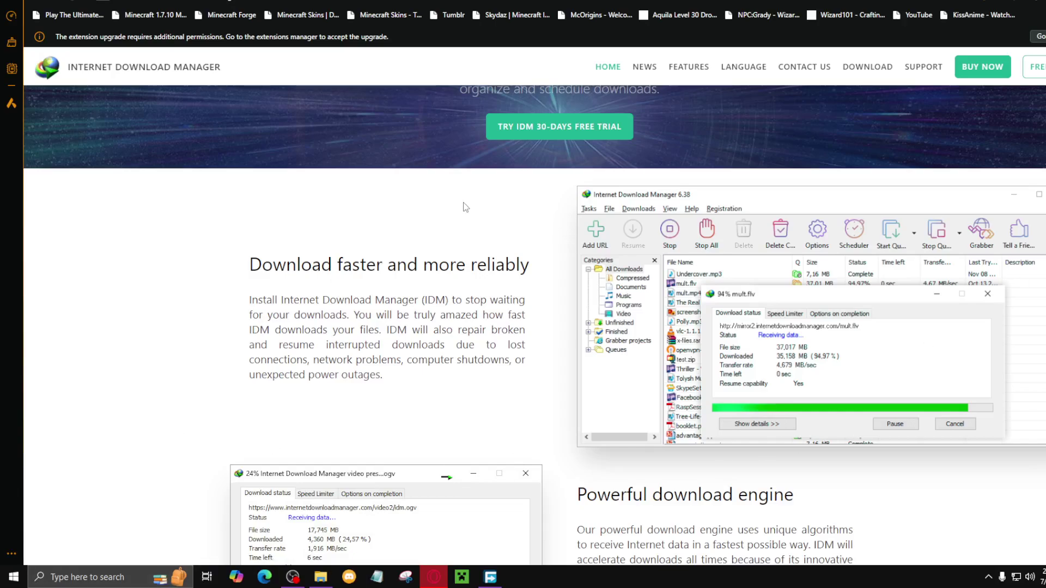
pyautogui.scroll(-4, 679, 254)
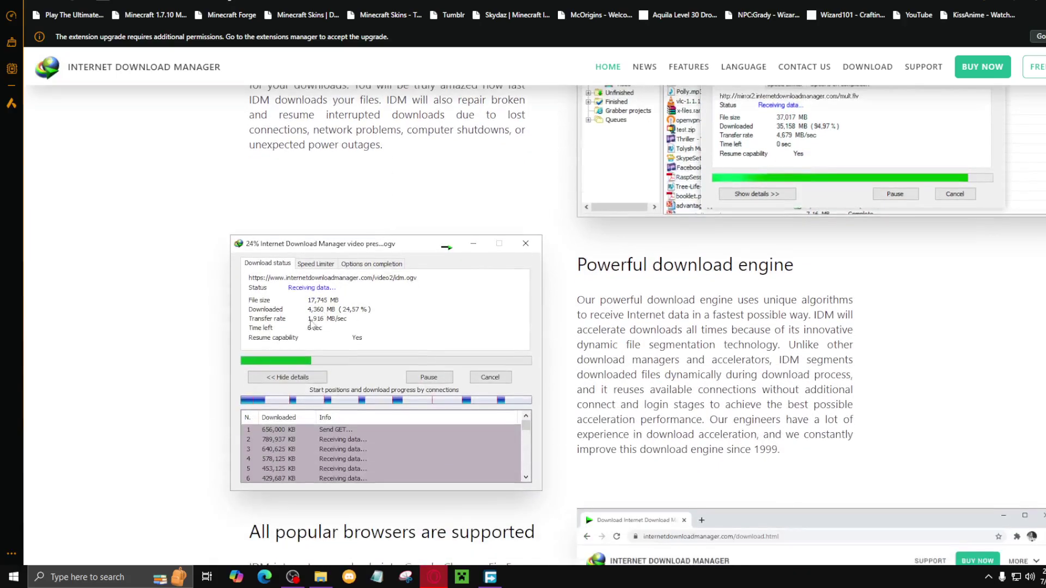
pyautogui.scroll(-2, 445, 341)
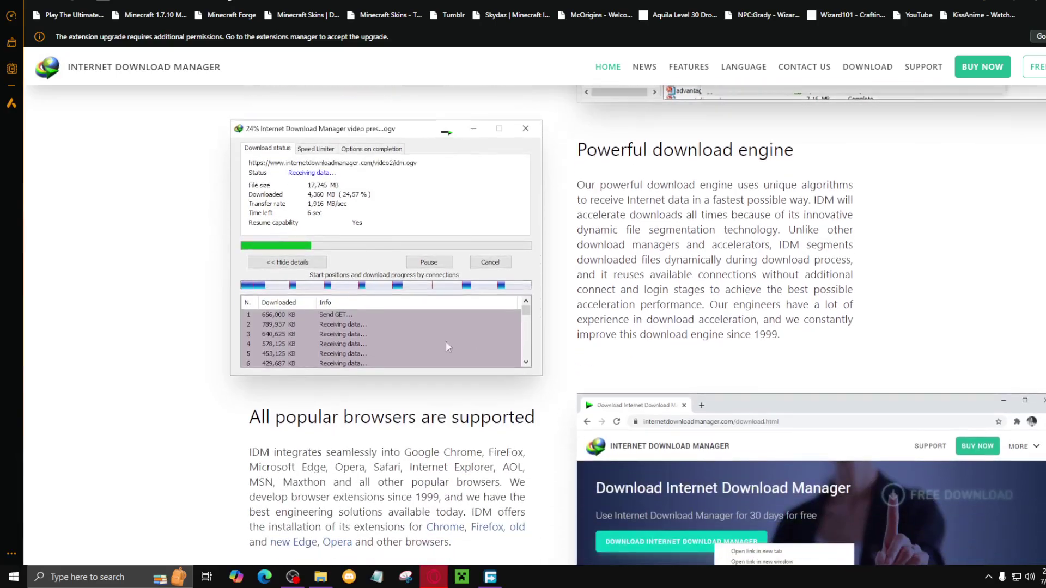
pyautogui.scroll(-6, 378, 309)
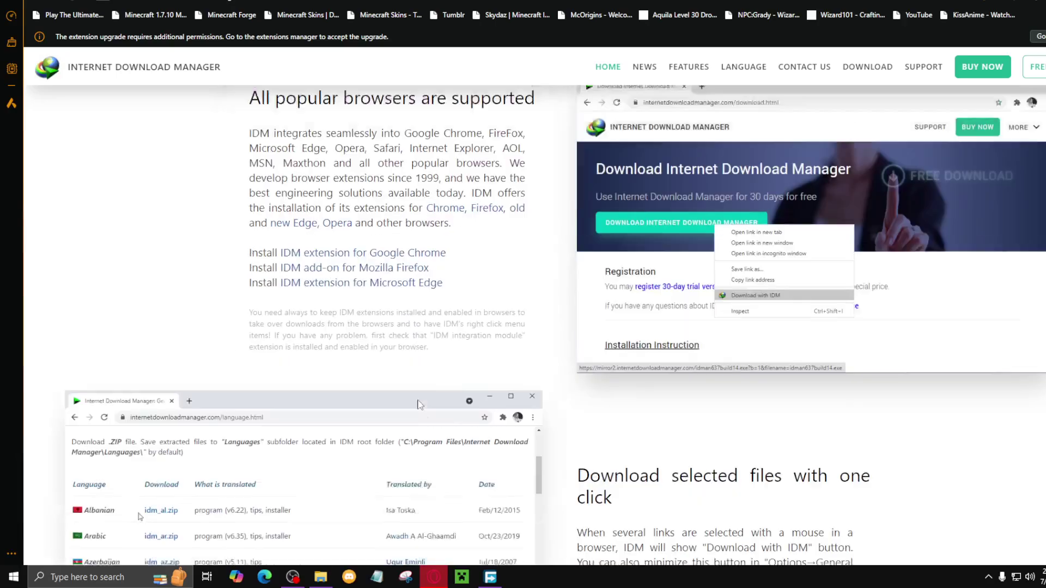
pyautogui.scroll(-4, 378, 309)
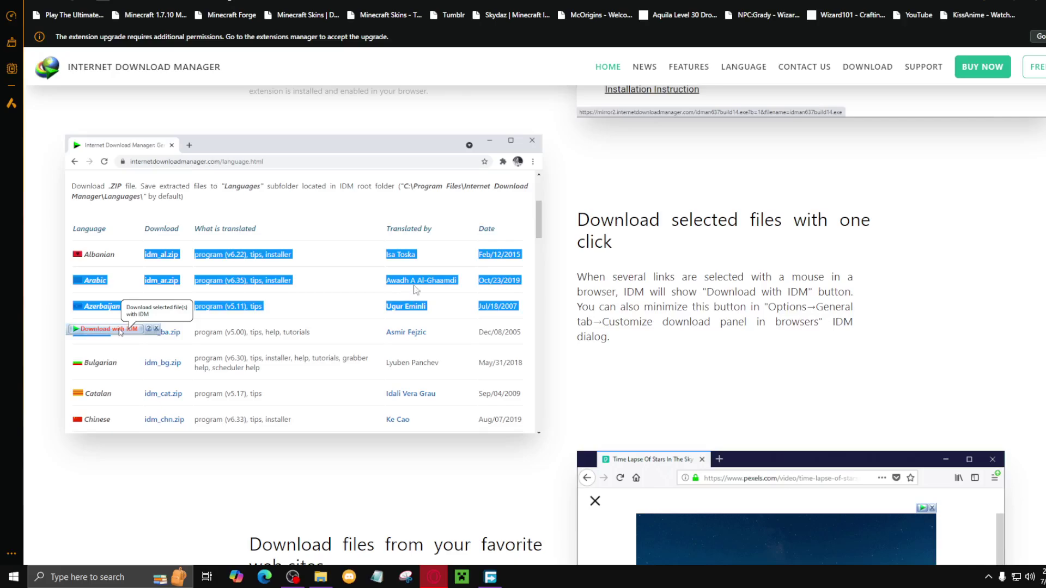
pyautogui.scroll(1, 425, 309)
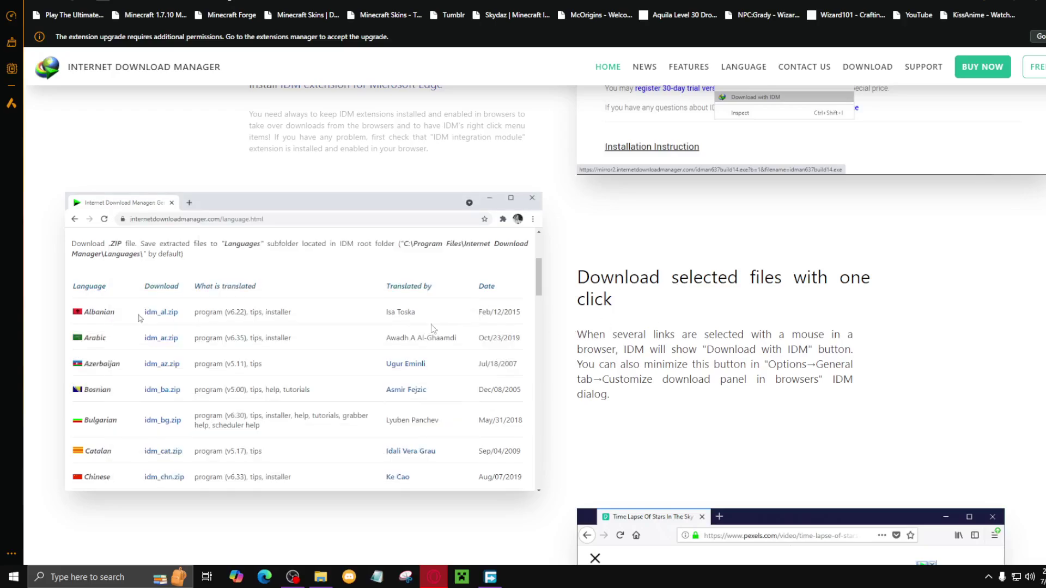
pyautogui.scroll(-5, 127, 409)
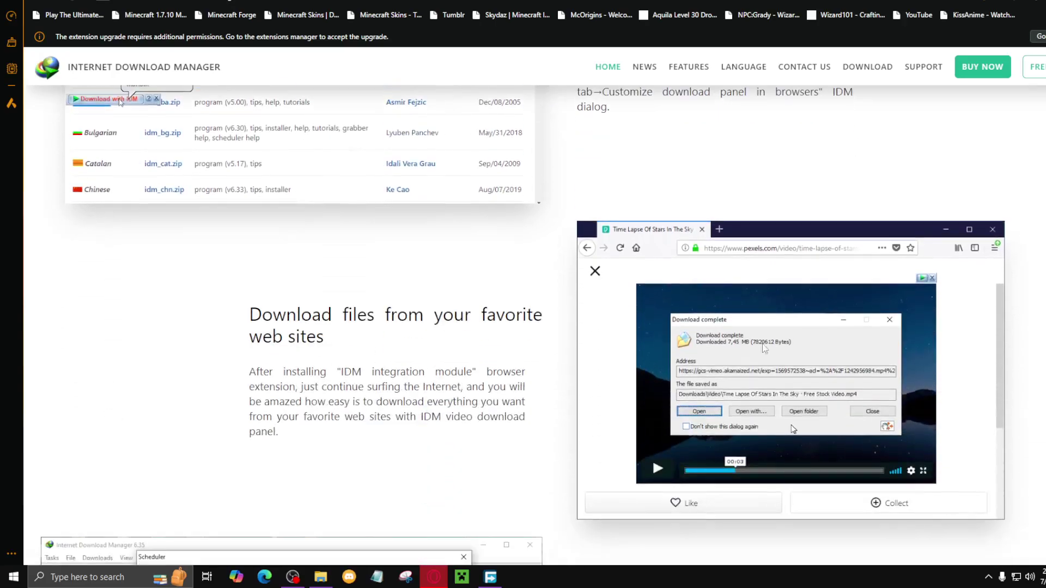
pyautogui.scroll(-6, 388, 479)
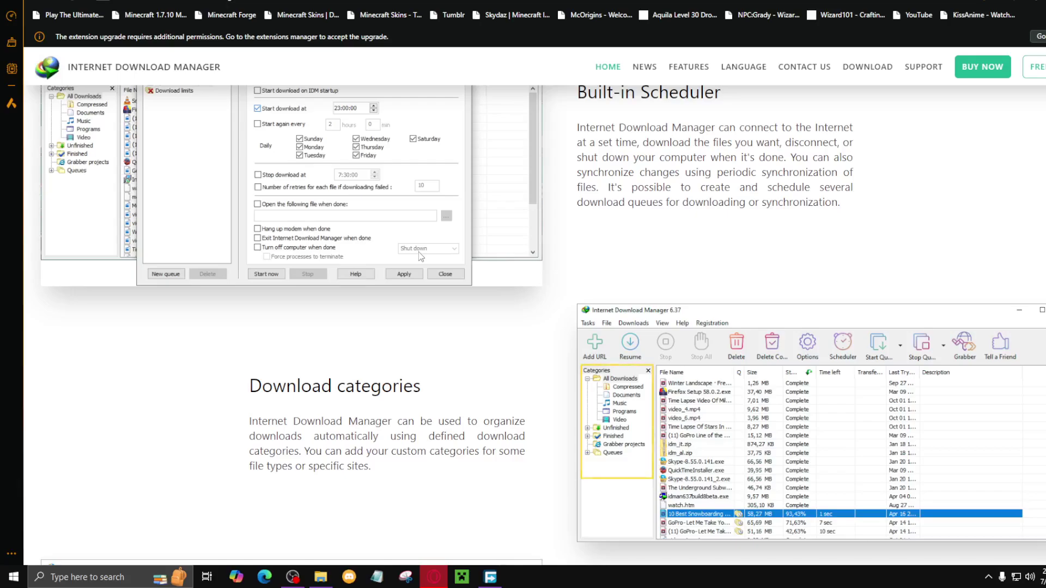
pyautogui.scroll(-5, 421, 257)
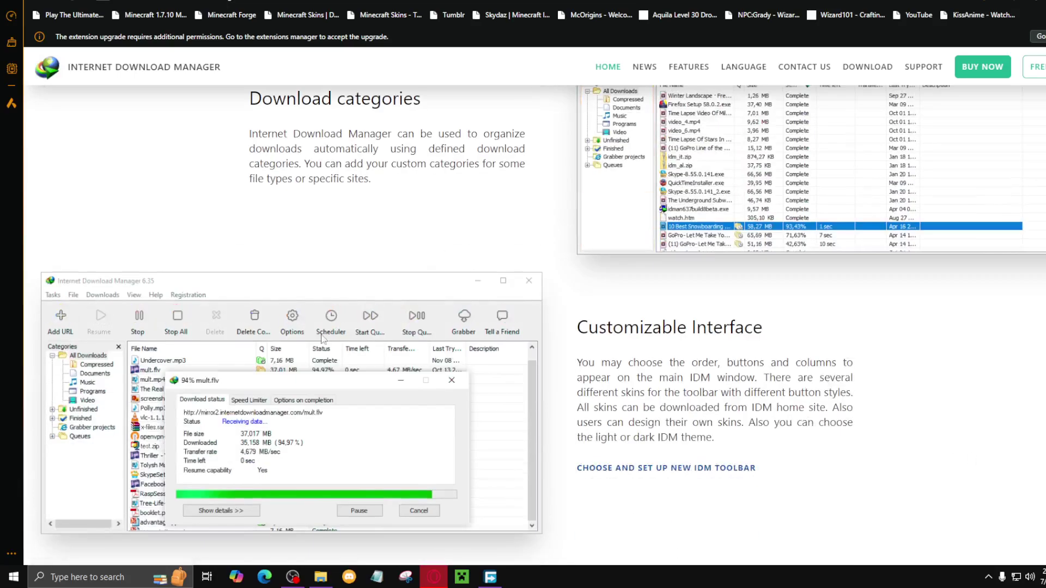
pyautogui.scroll(-3, 885, 455)
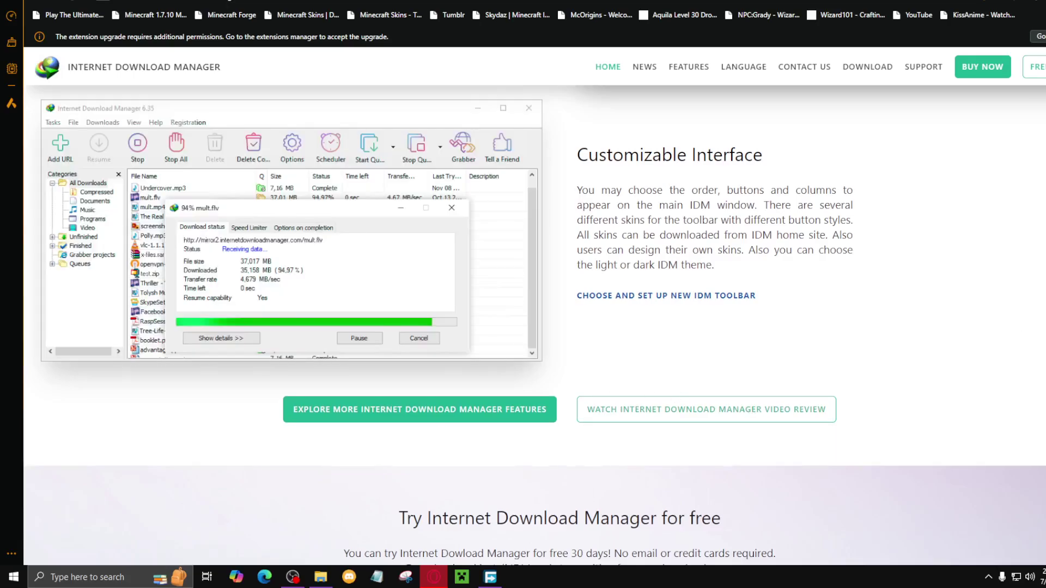
pyautogui.scroll(15, 964, 241)
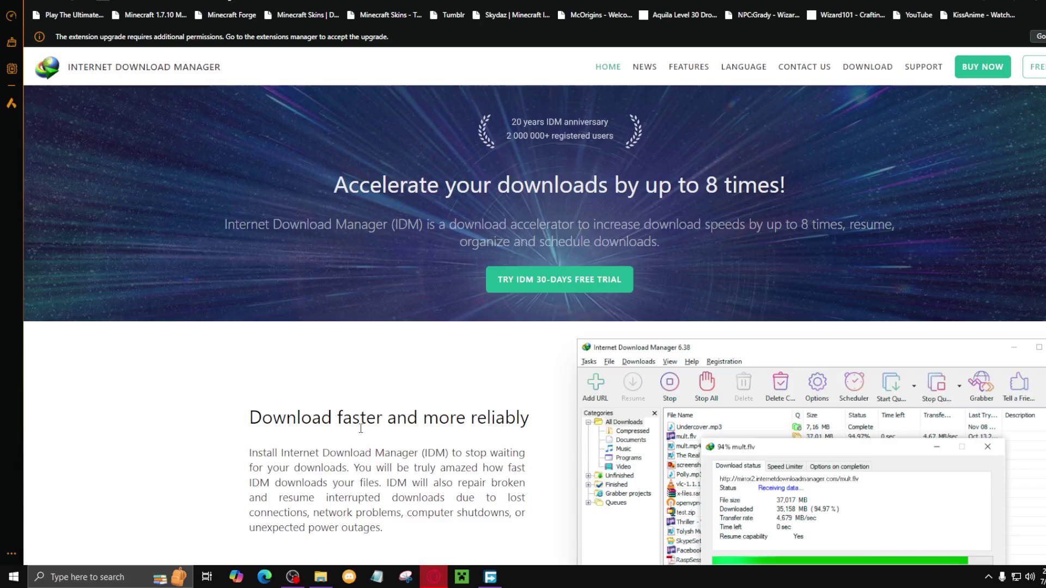
pyautogui.scroll(-1, 361, 428)
pyautogui.scroll(-2, 281, 413)
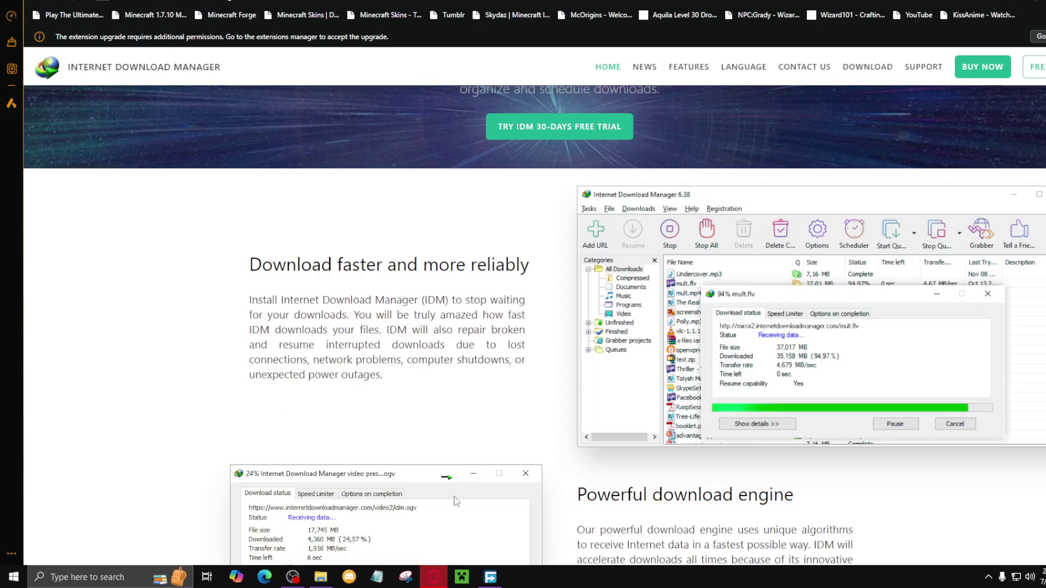
# Bring up the Free Download Manager window over the Internet Download Manager page for comparison and minimize it again.
pyautogui.click(491, 577)
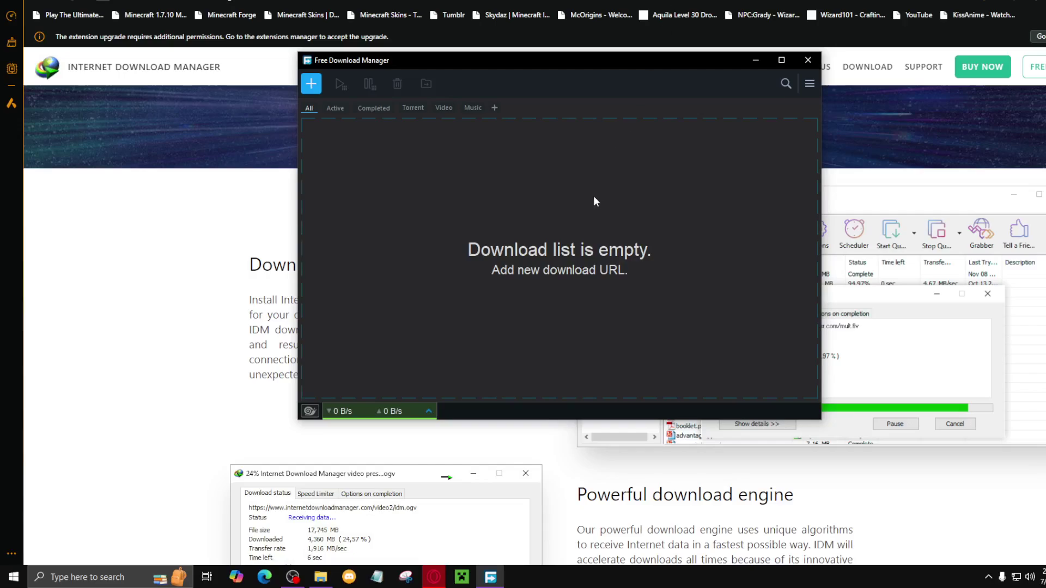
pyautogui.click(748, 60)
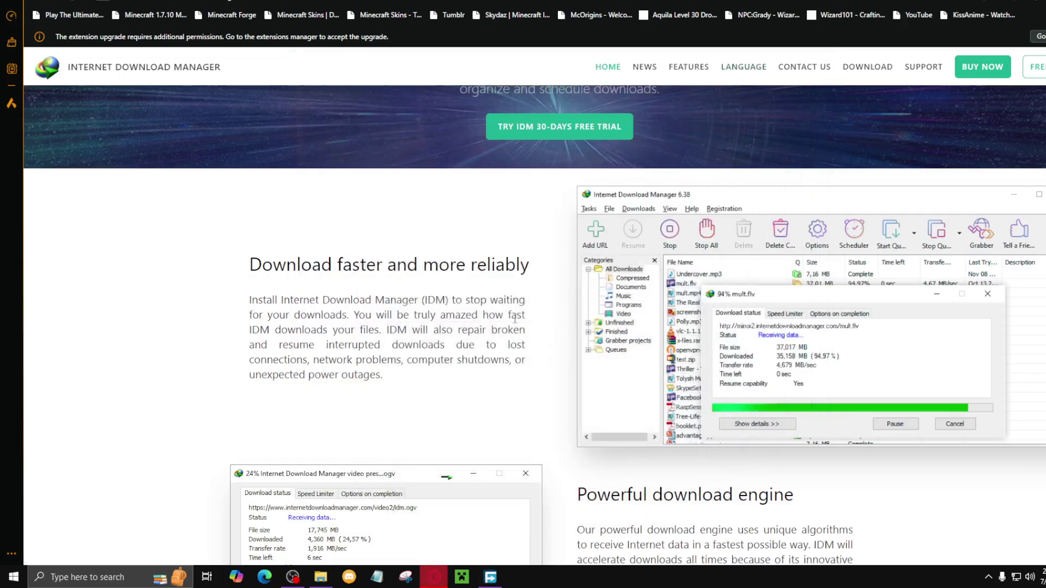
pyautogui.scroll(-2, 472, 387)
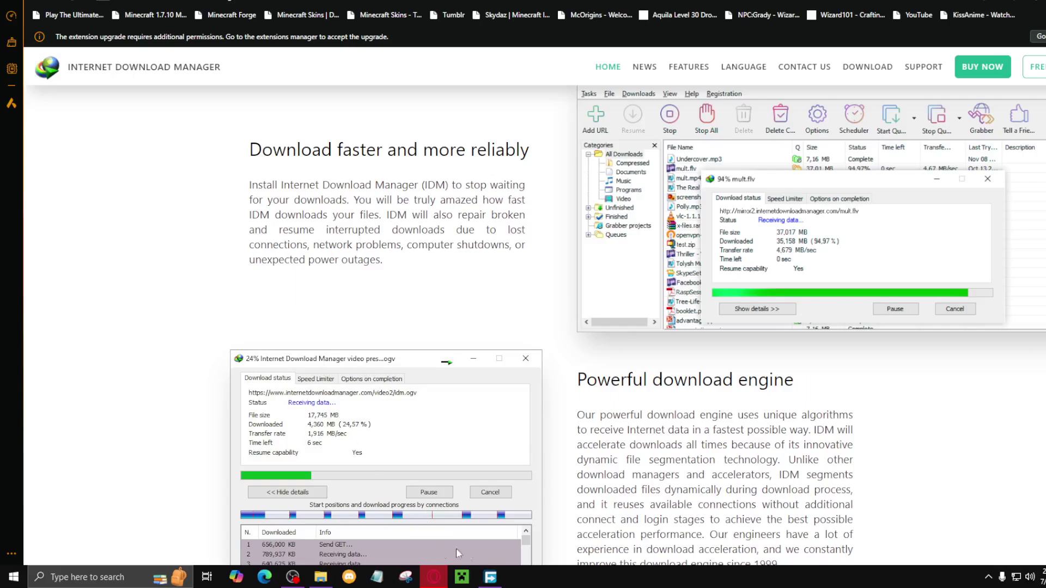
pyautogui.click(489, 579)
pyautogui.click(489, 579)
pyautogui.click(490, 577)
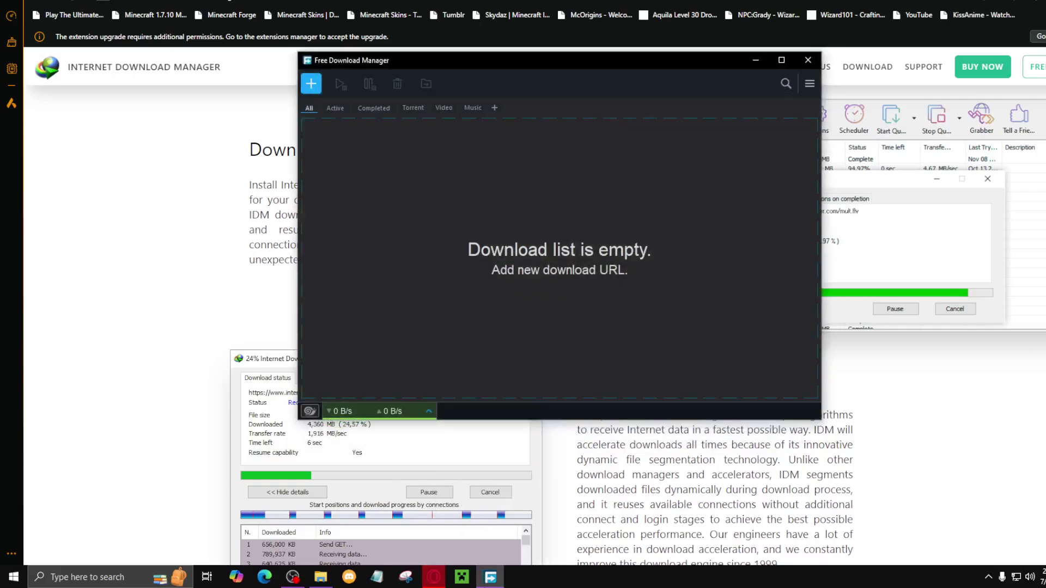
pyautogui.click(491, 577)
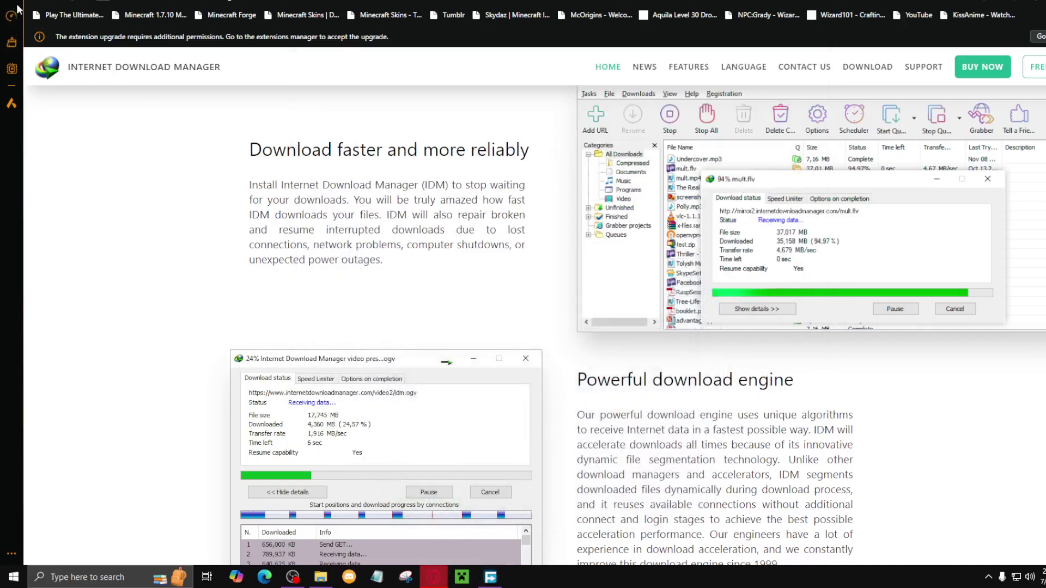
# Go back to the "idm download" Google results and look through them.
pyautogui.click(36, 1)
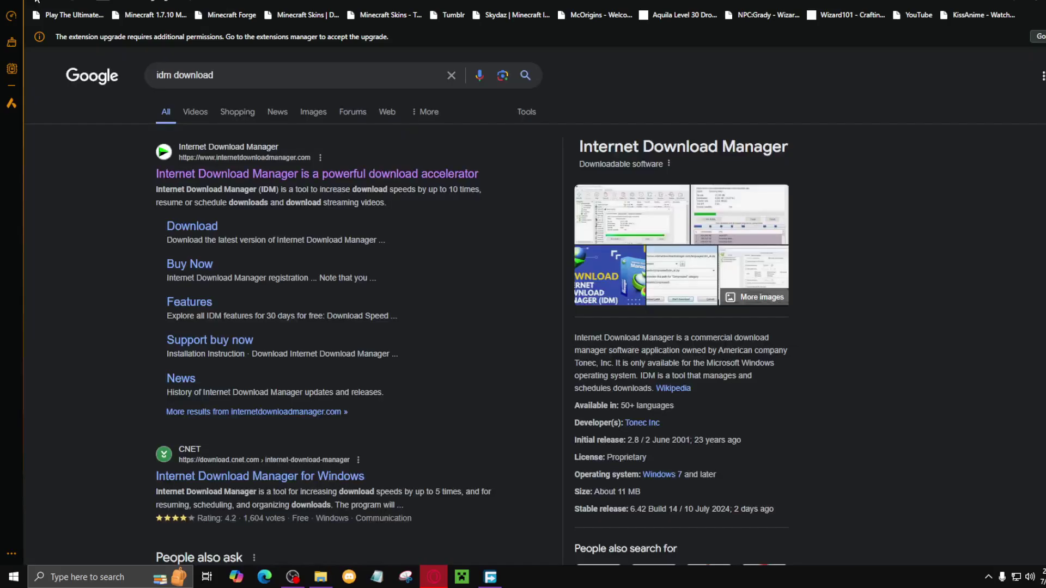
pyautogui.scroll(-7, 100, 327)
pyautogui.scroll(8, 96, 330)
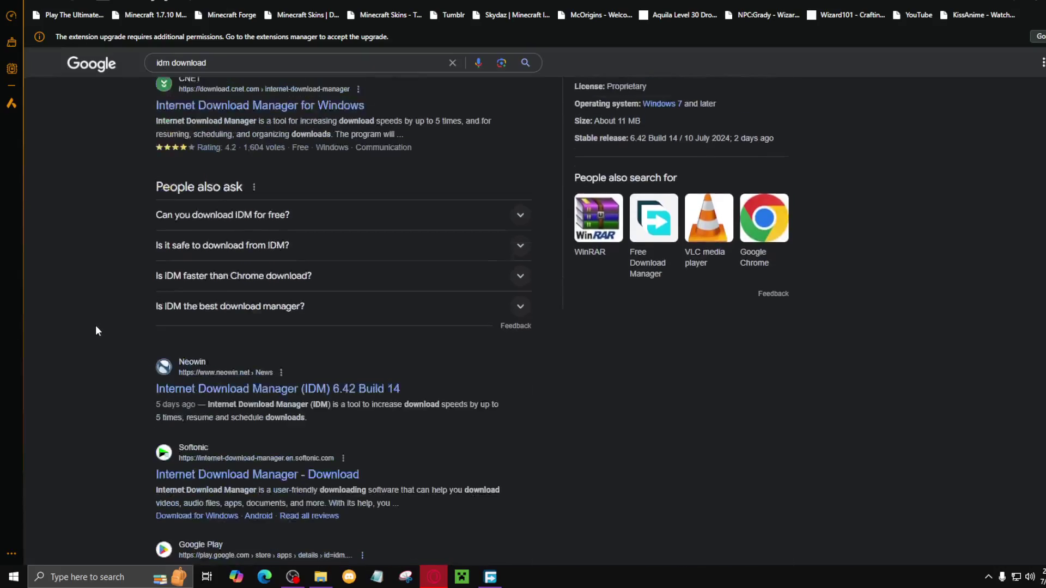
pyautogui.scroll(-5, 90, 324)
pyautogui.scroll(5, 90, 322)
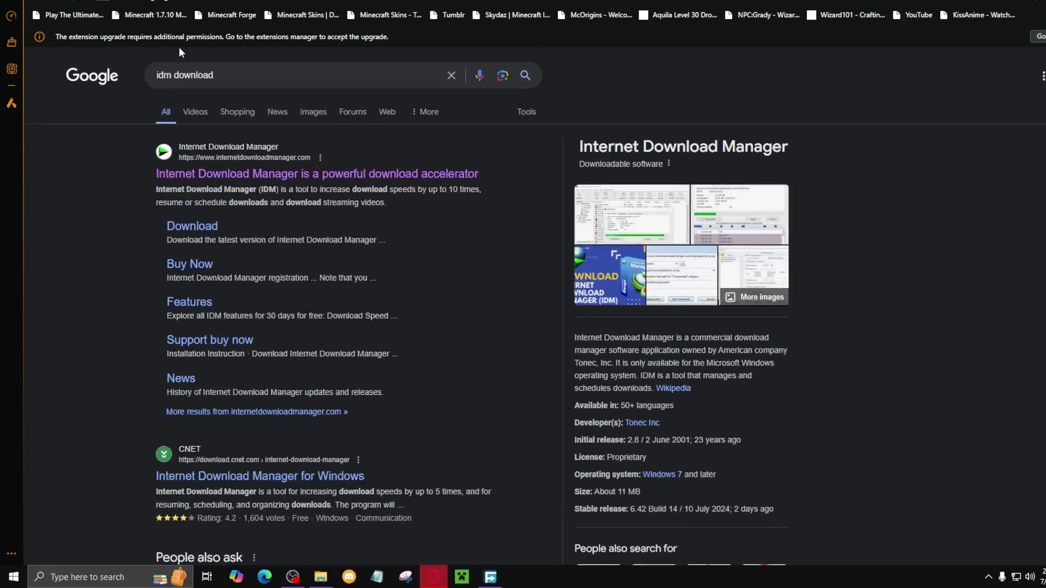
# Replace the current Google query and search for "download managers".
pyautogui.moveTo(218, 75); pyautogui.dragTo(135, 76)
pyautogui.press('BackSpace')
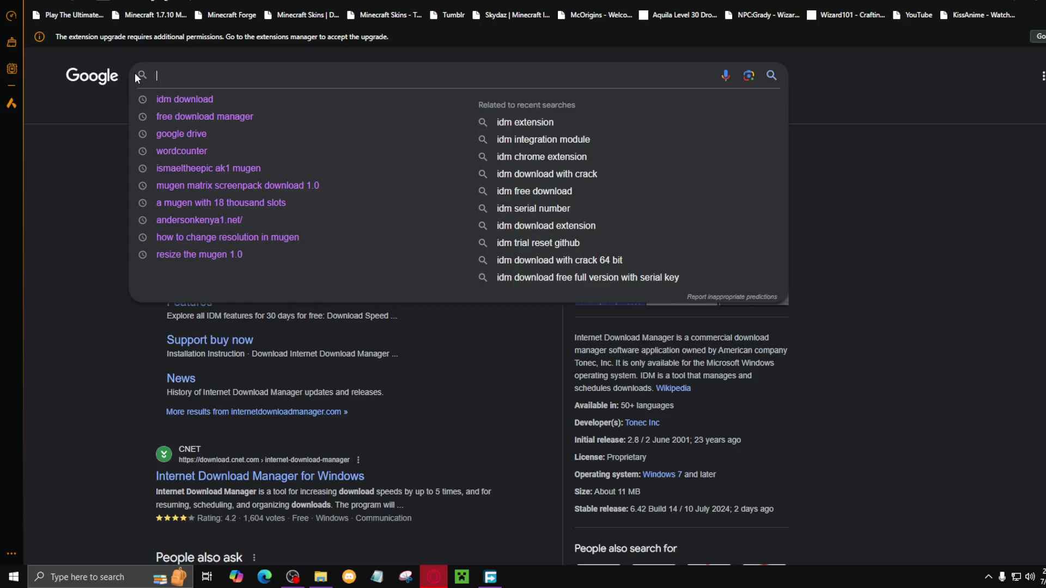
pyautogui.write('d')
pyautogui.press('BackSpace')
pyautogui.write('dd')
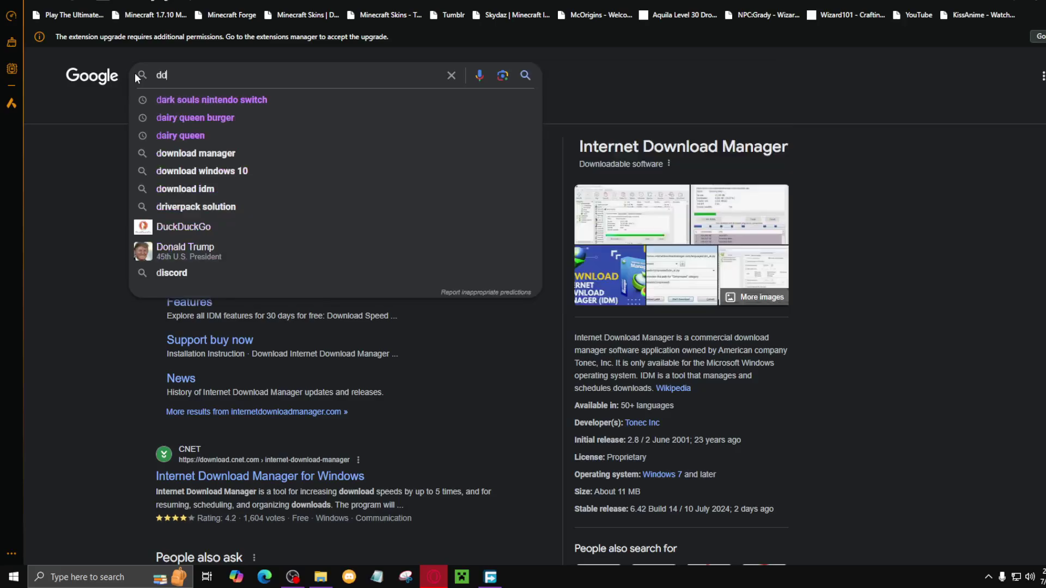
pyautogui.press('BackSpace')
pyautogui.write('ownload managers')
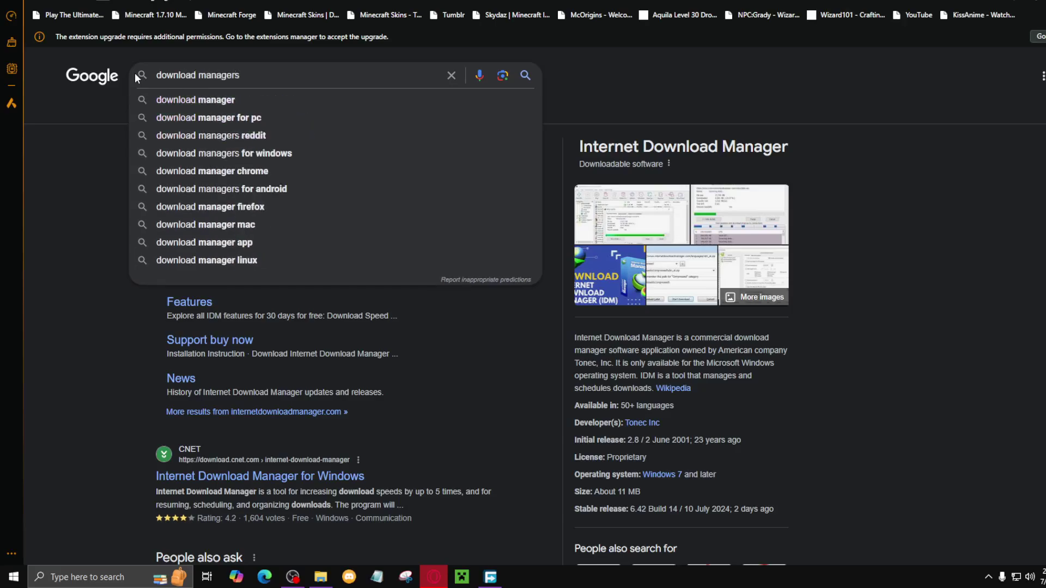
pyautogui.press('Return')
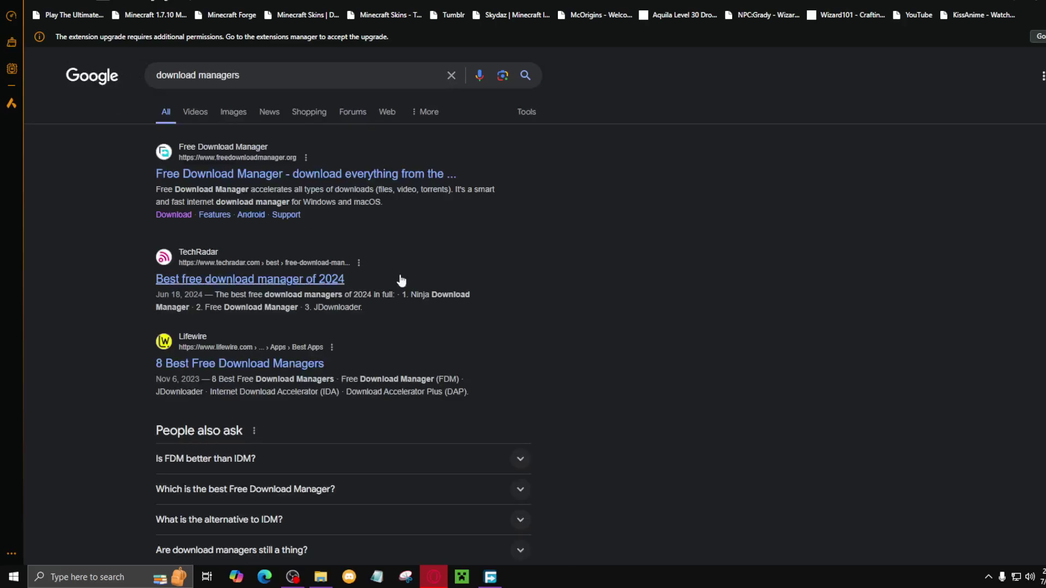
# Look through the "download managers" results down to the related searches for alternative programs.
pyautogui.scroll(-9, 275, 337)
pyautogui.scroll(-3, 271, 265)
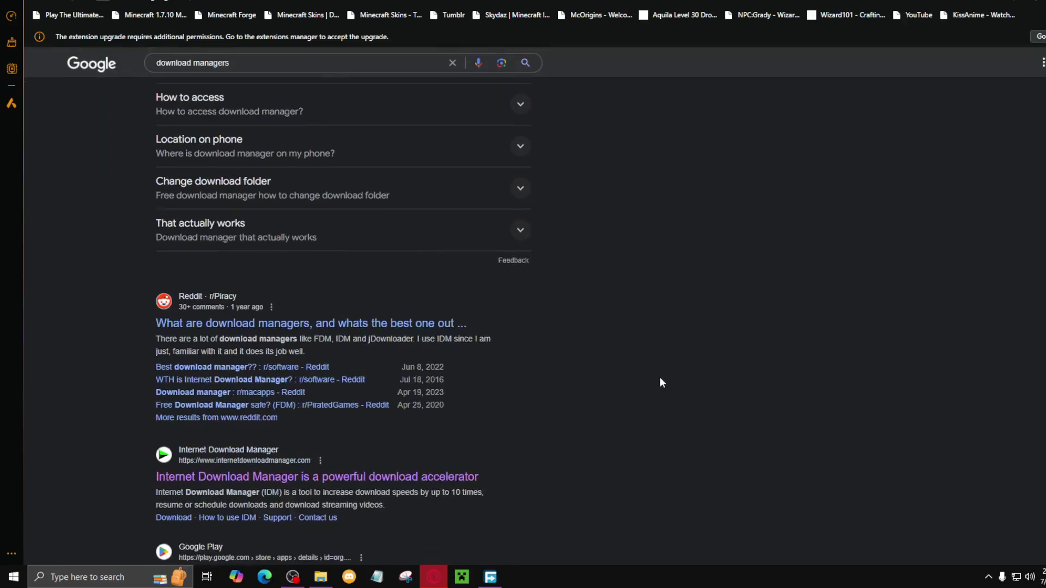
pyautogui.scroll(-5, 661, 382)
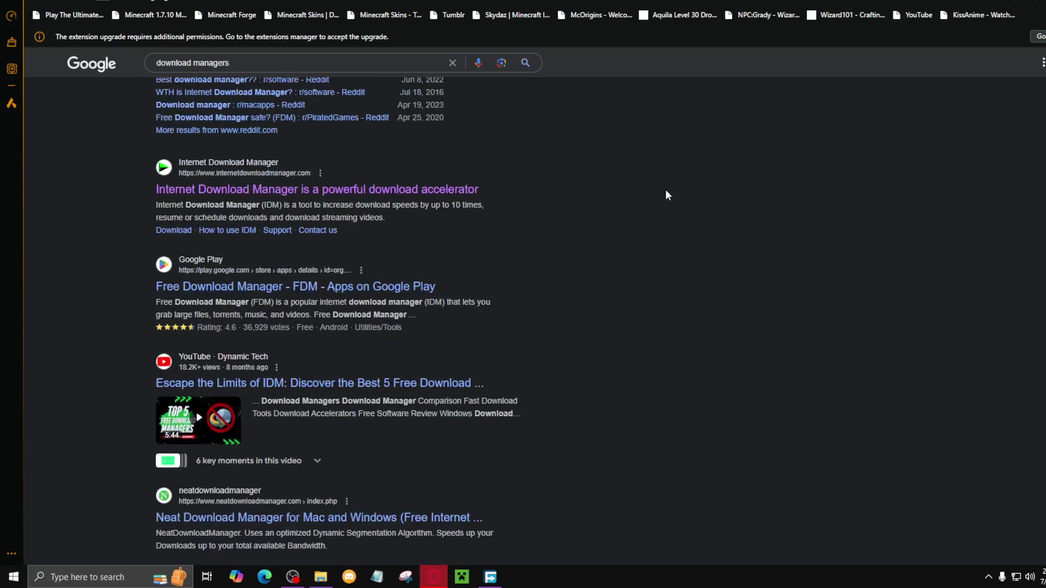
pyautogui.scroll(-4, 392, 214)
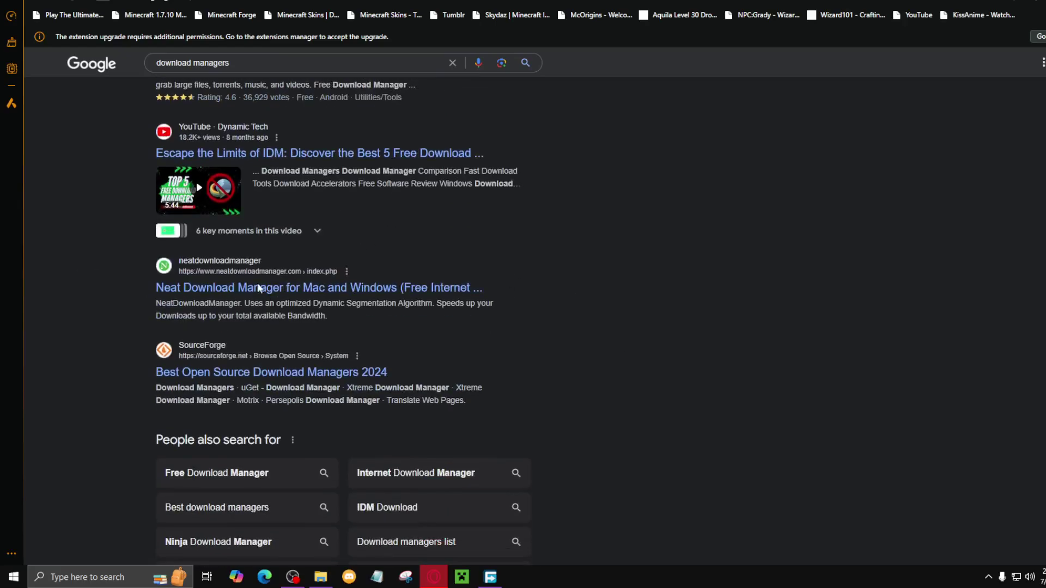
pyautogui.scroll(-1, 284, 295)
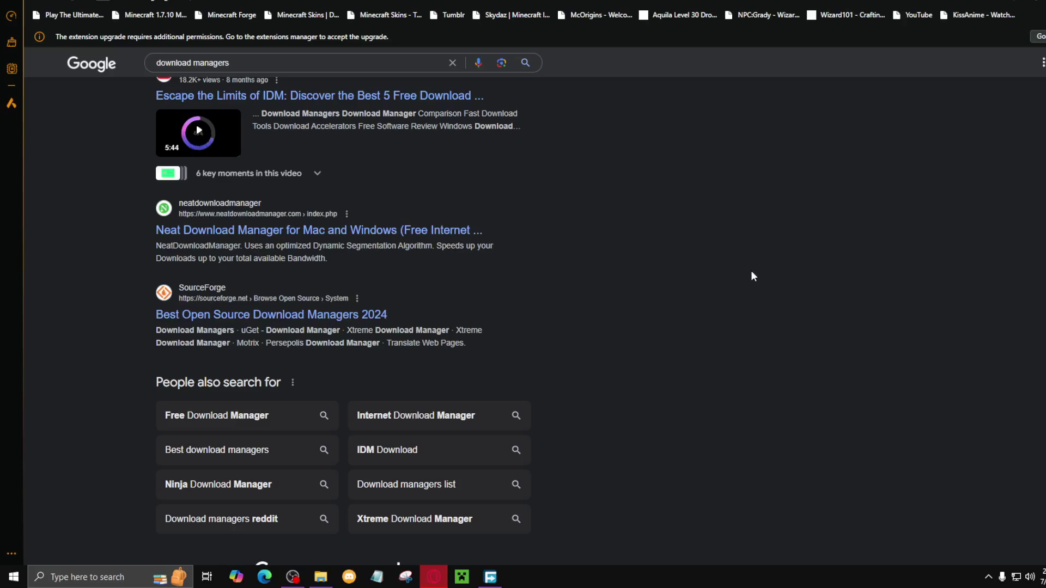
pyautogui.scroll(-2, 749, 275)
pyautogui.scroll(4, 205, 463)
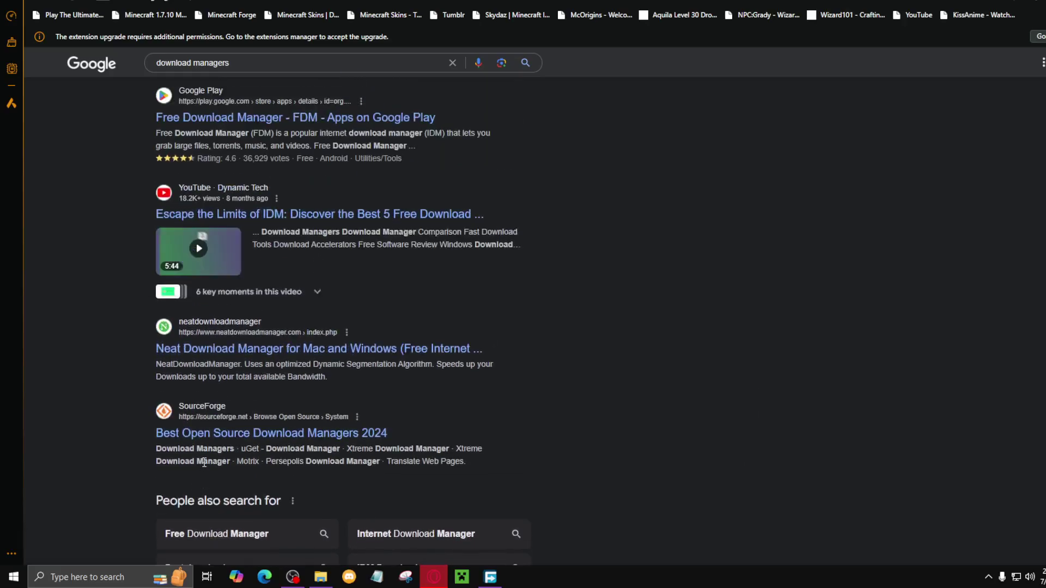
pyautogui.scroll(-4, 205, 463)
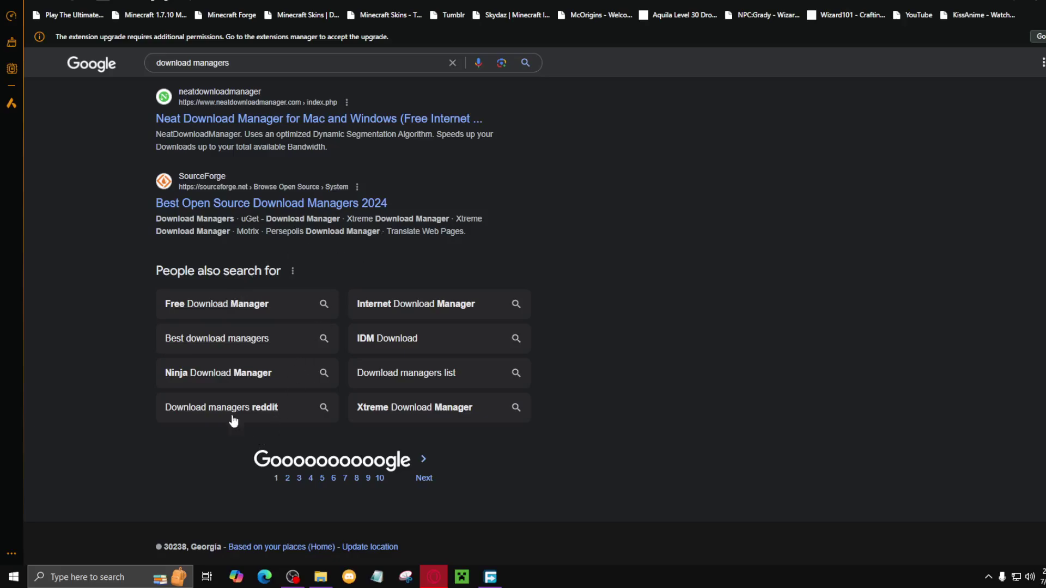
# Follow the related search for Ninja Download Manager and open its official website.
pyautogui.click(170, 379)
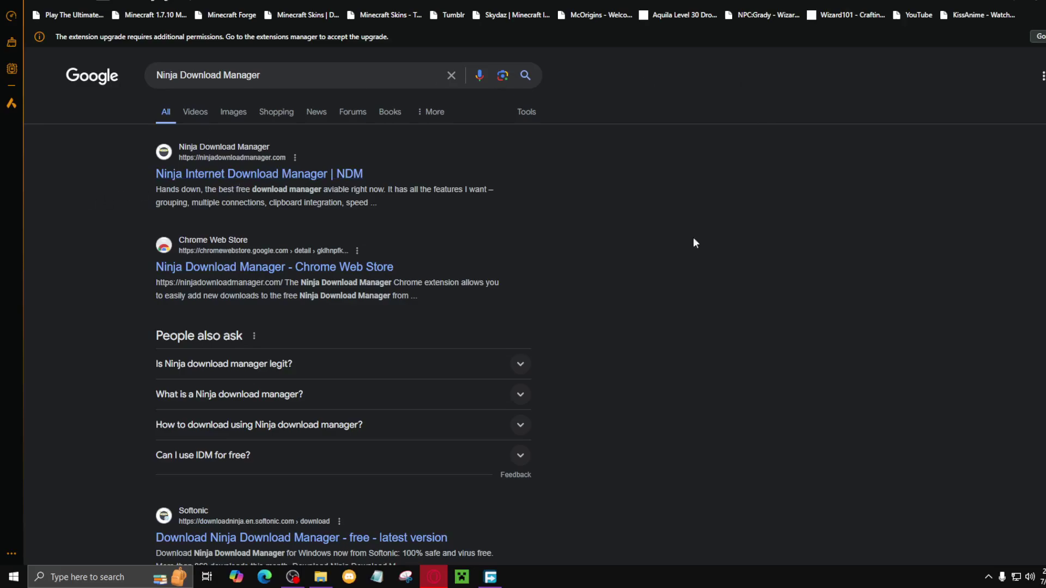
pyautogui.click(325, 237)
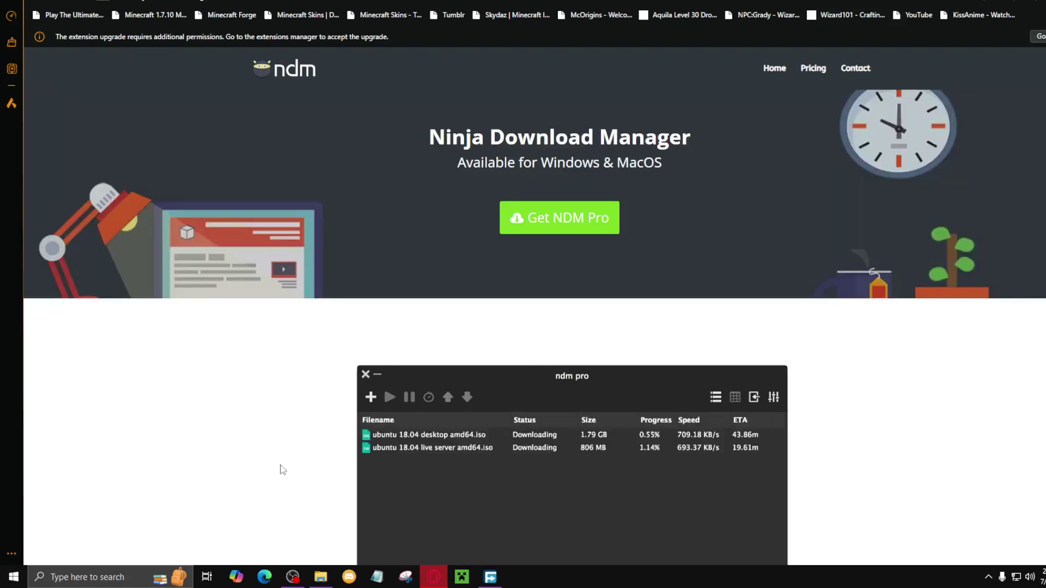
pyautogui.scroll(-1, 682, 245)
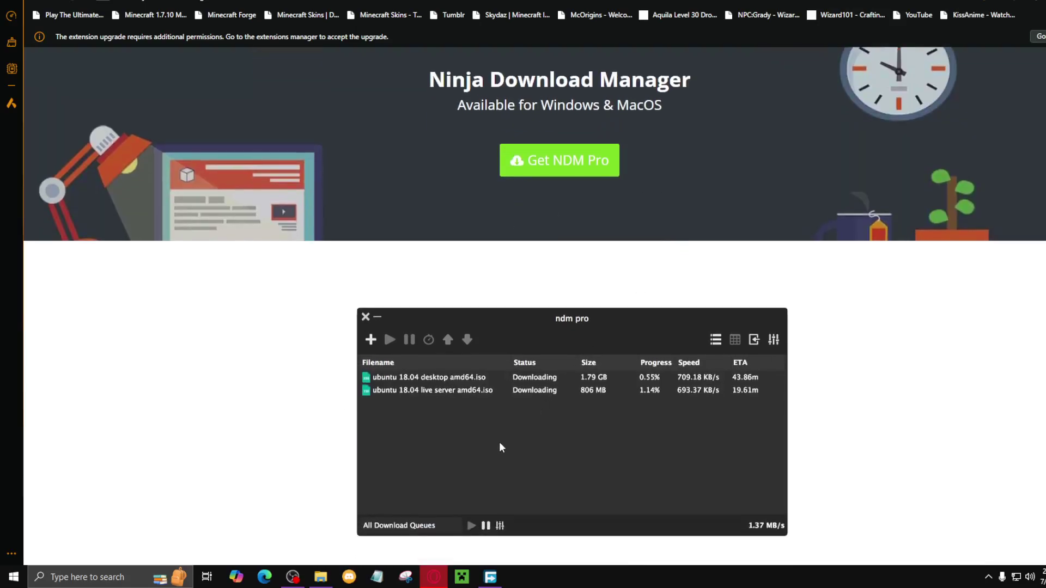
# Briefly show the Free Download Manager window for comparison and skim the Ninja Download Manager feature sections through Schedule Downloads.
pyautogui.click(499, 582)
pyautogui.click(490, 578)
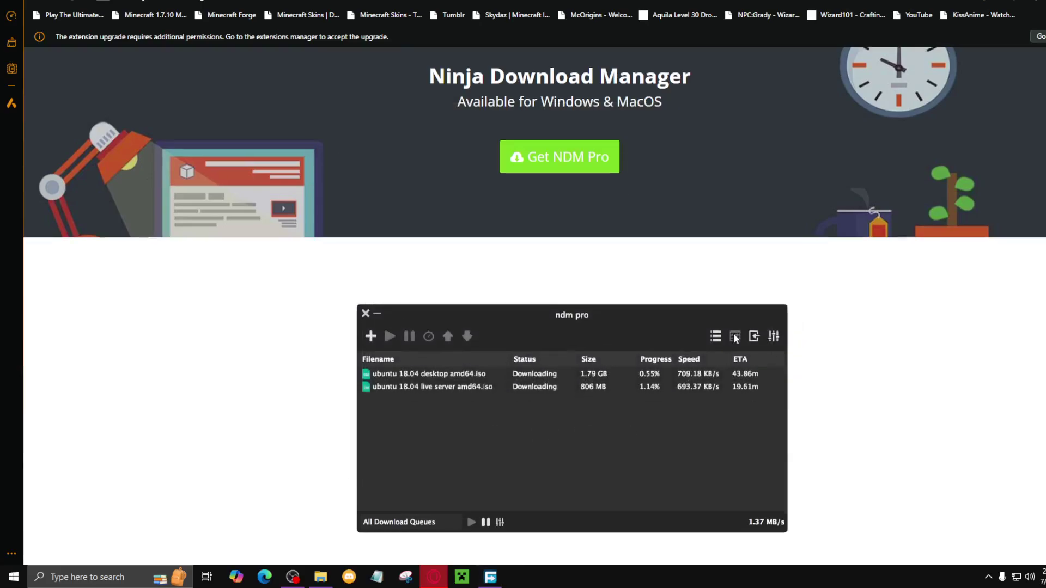
pyautogui.scroll(-6, 734, 333)
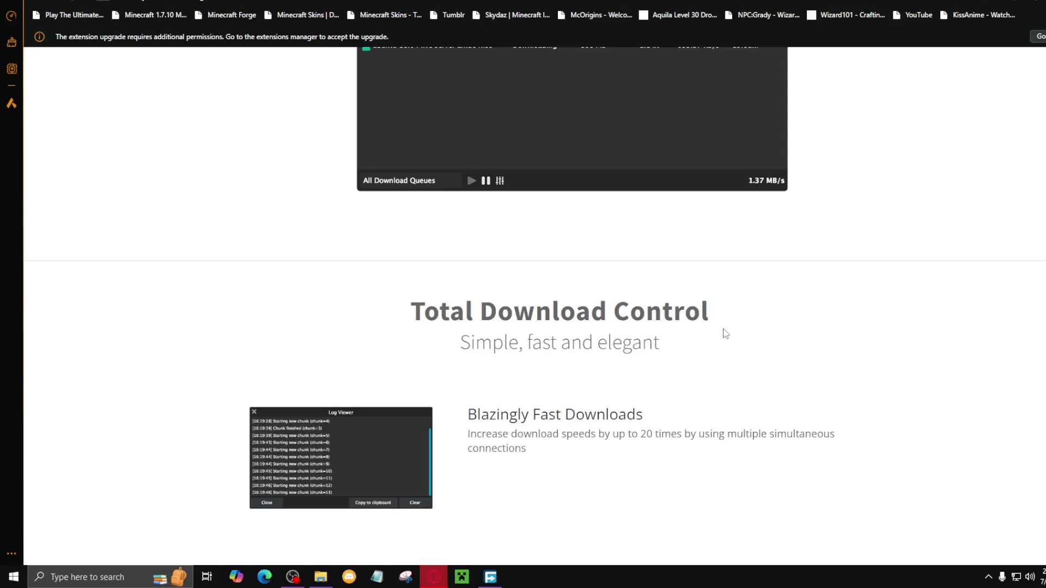
pyautogui.scroll(-8, 727, 340)
pyautogui.scroll(-3, 725, 340)
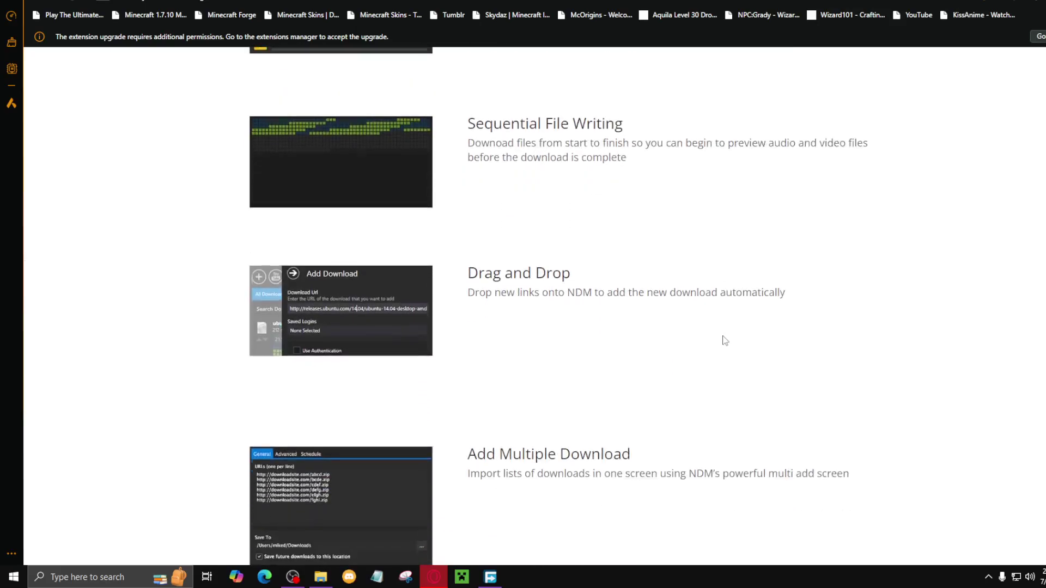
pyautogui.scroll(-4, 472, 392)
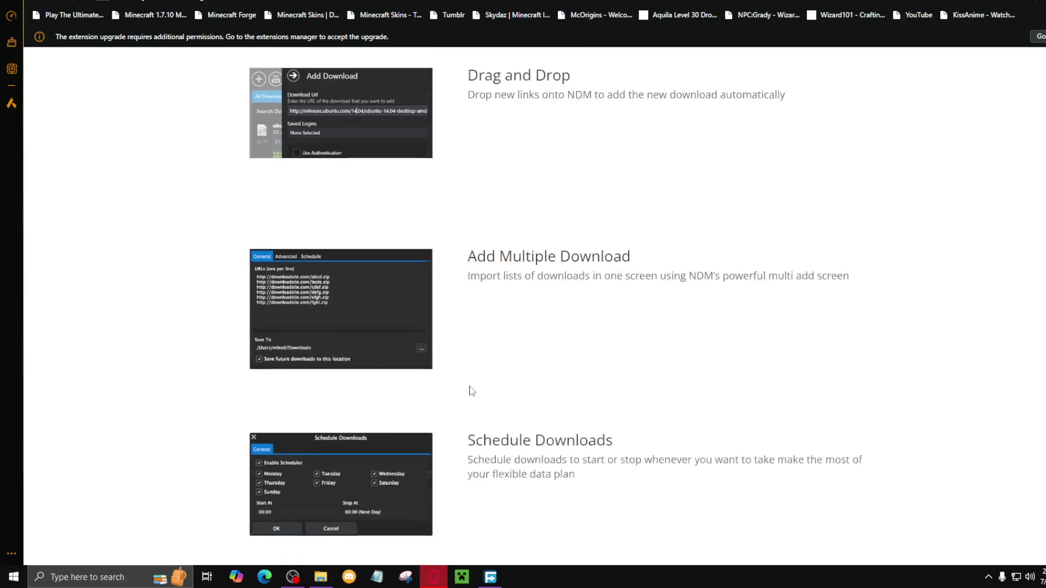
pyautogui.scroll(20, 473, 392)
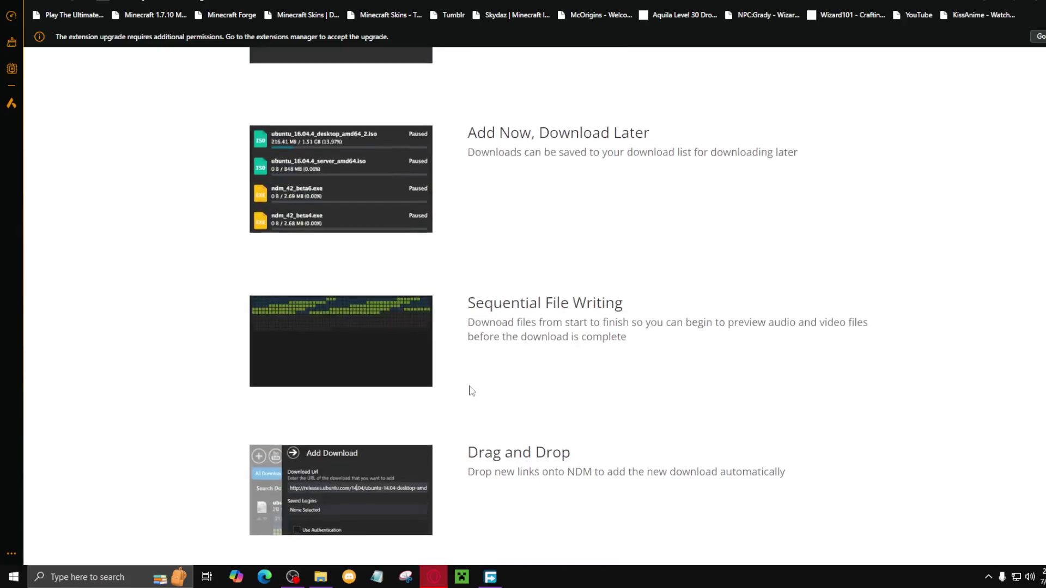
pyautogui.scroll(-6, 482, 376)
pyautogui.scroll(4, 393, 379)
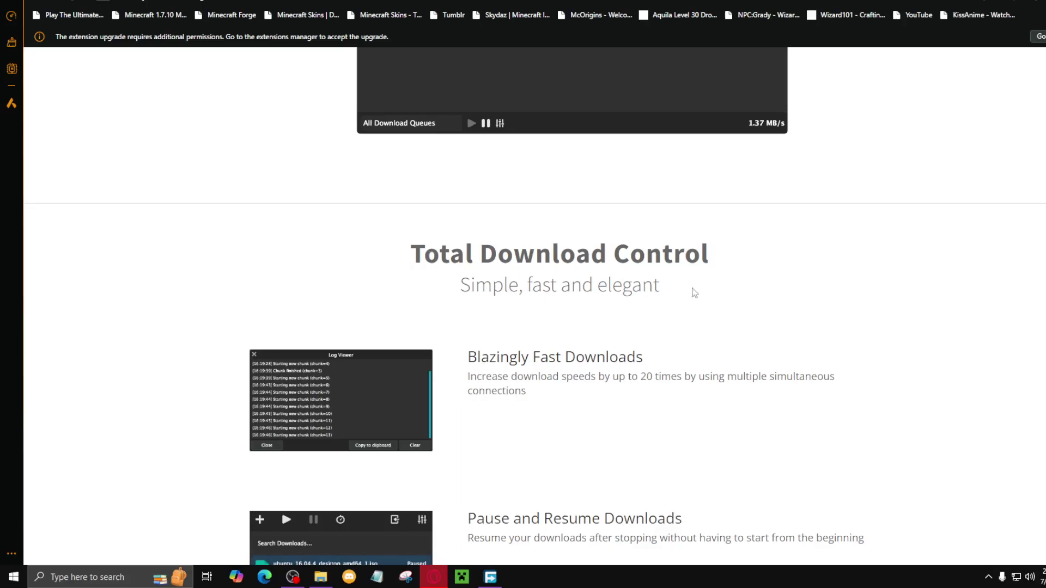
# Examine the Ninja Download Manager features from Blazingly Fast Downloads to Connection Control, plus the pricing plans and user reviews.
pyautogui.scroll(-2, 694, 292)
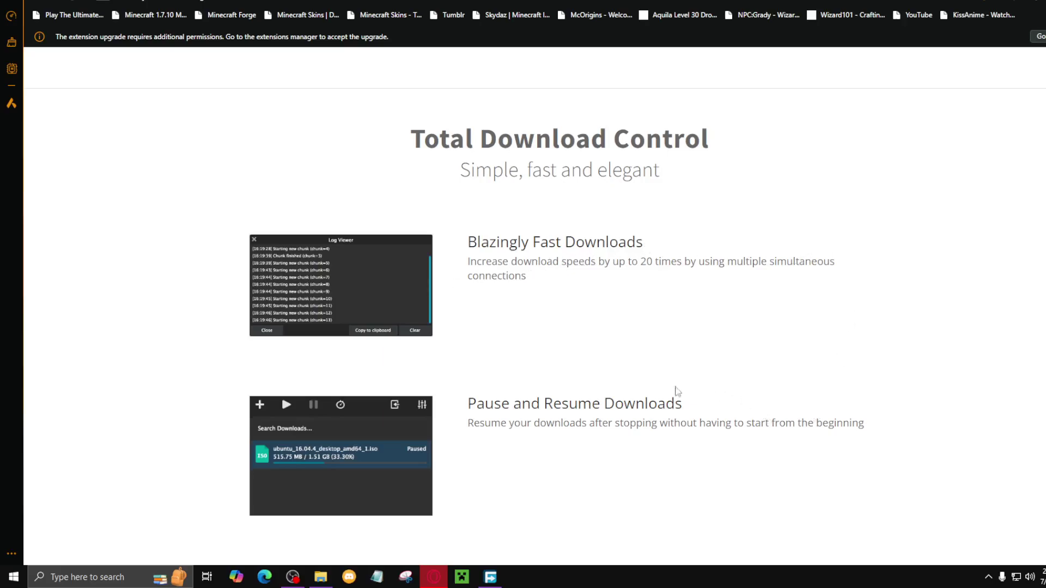
pyautogui.scroll(-2, 430, 294)
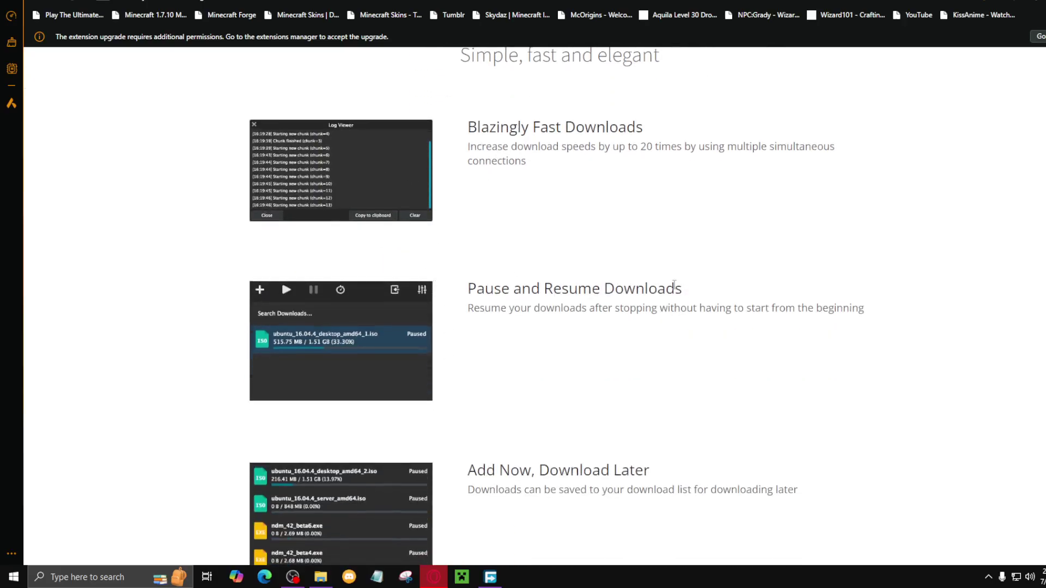
pyautogui.scroll(-3, 728, 303)
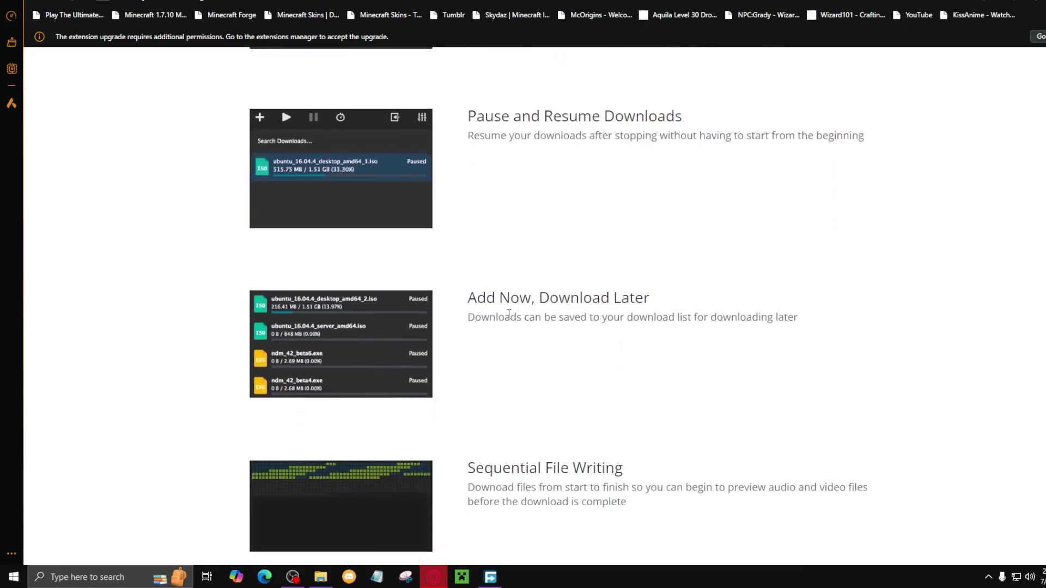
pyautogui.scroll(-2, 544, 401)
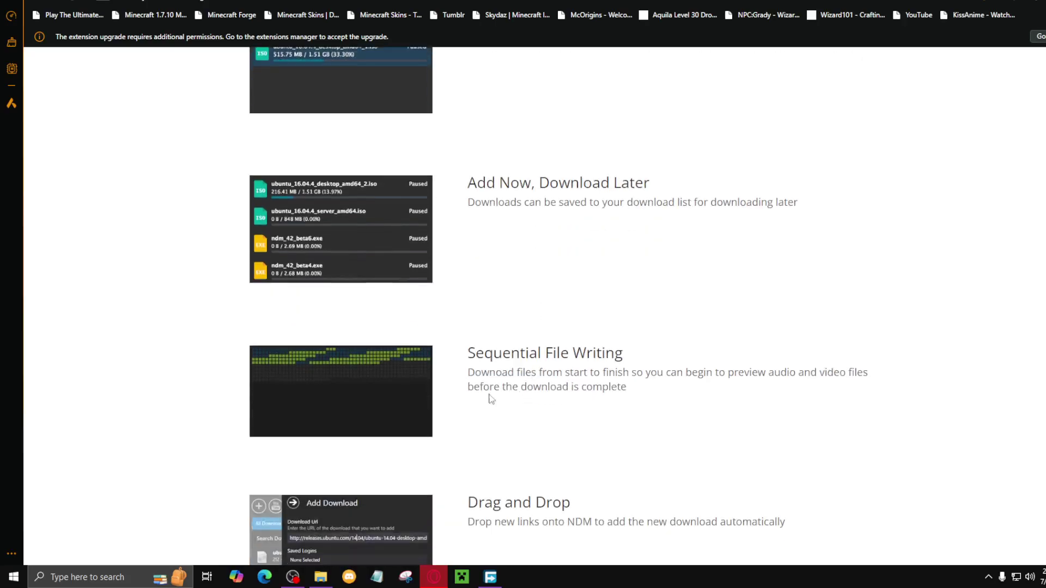
pyautogui.scroll(-6, 541, 430)
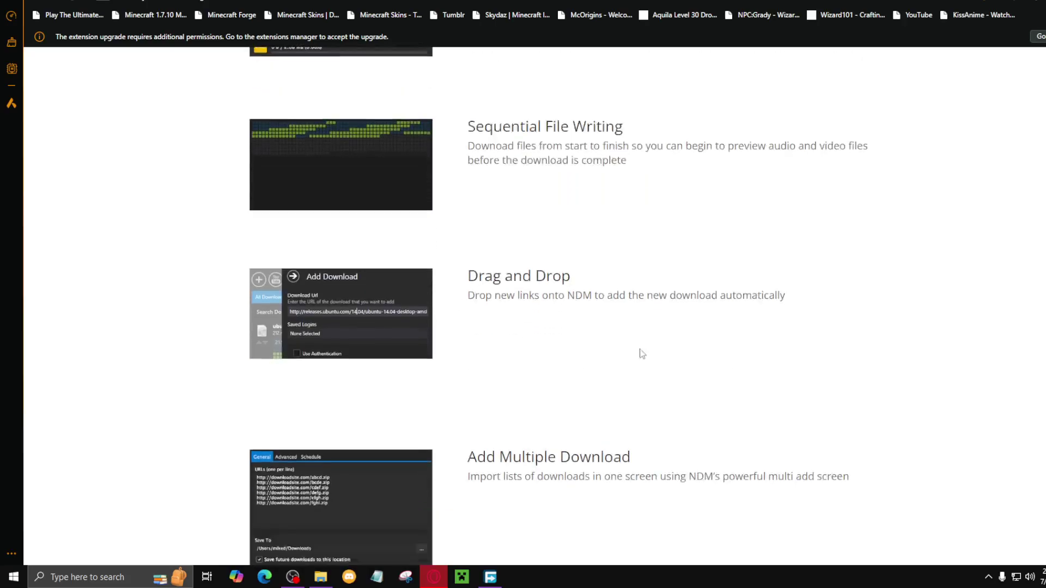
pyautogui.scroll(-18, 612, 341)
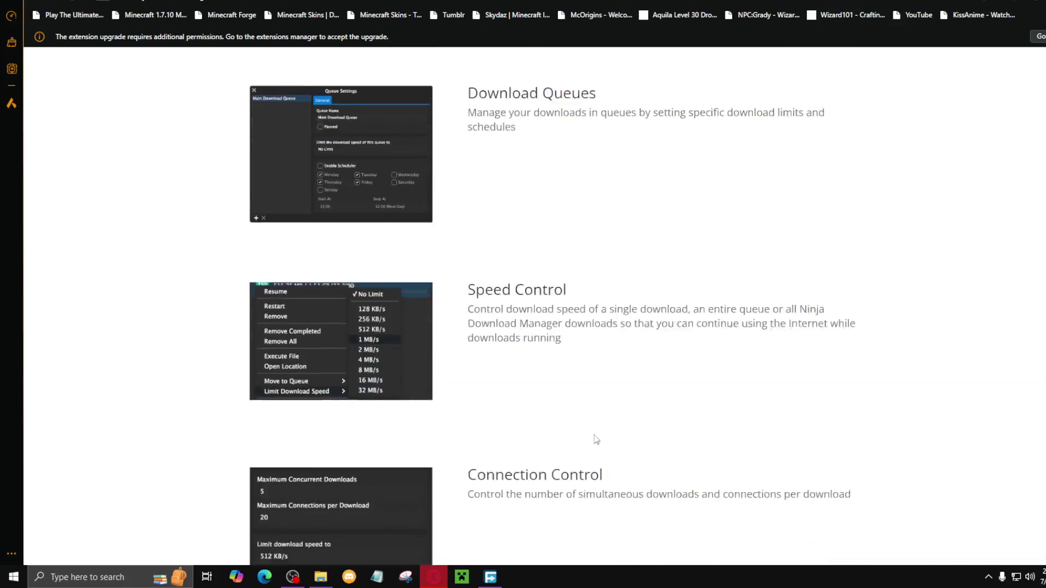
pyautogui.scroll(-8, 575, 420)
pyautogui.scroll(8, 577, 427)
pyautogui.scroll(-6, 576, 427)
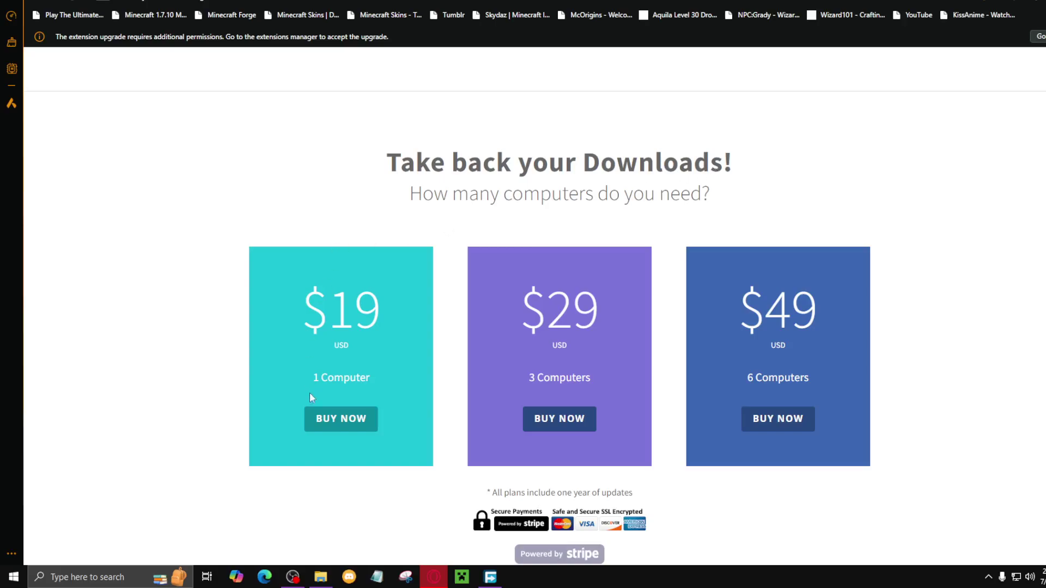
pyautogui.scroll(-5, 634, 425)
pyautogui.scroll(-1, 486, 426)
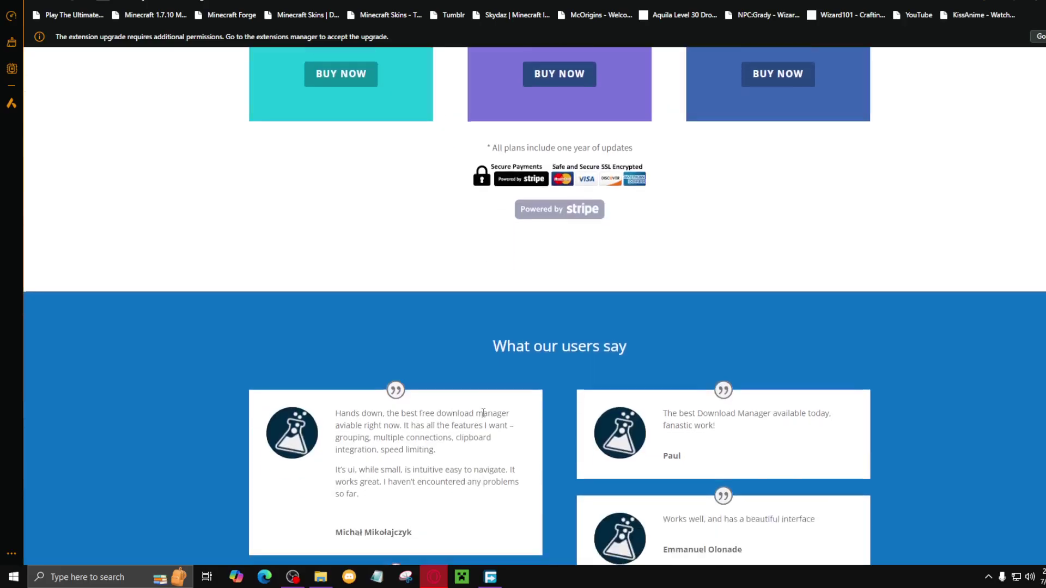
# Return to the top of the Ninja Download Manager page, compare it with the Free Download Manager window and minimize that window again.
pyautogui.scroll(7, 402, 341)
pyautogui.scroll(1, 718, 459)
pyautogui.scroll(15, 716, 456)
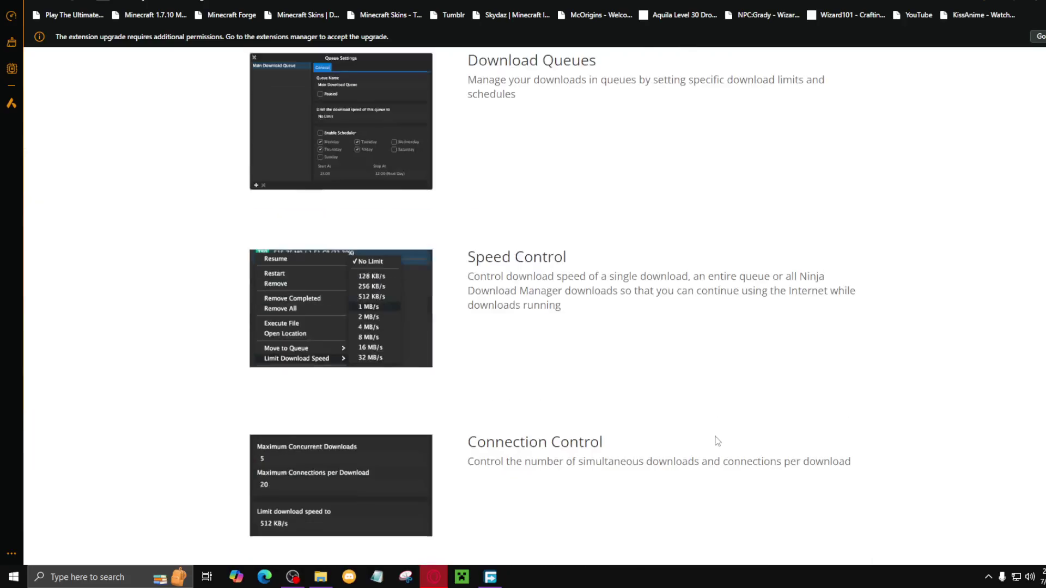
pyautogui.scroll(2, 967, 171)
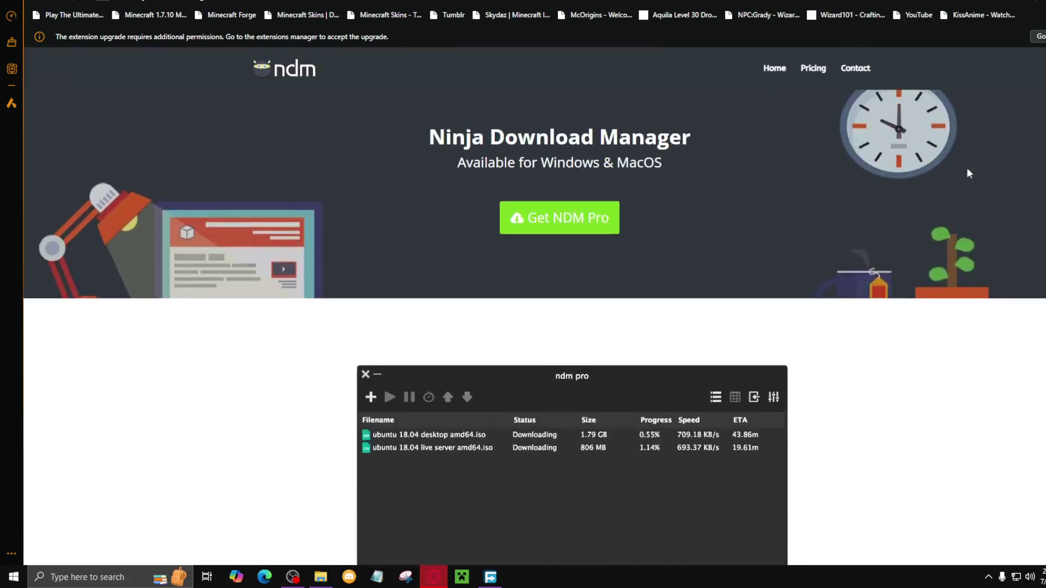
pyautogui.scroll(-6, 330, 306)
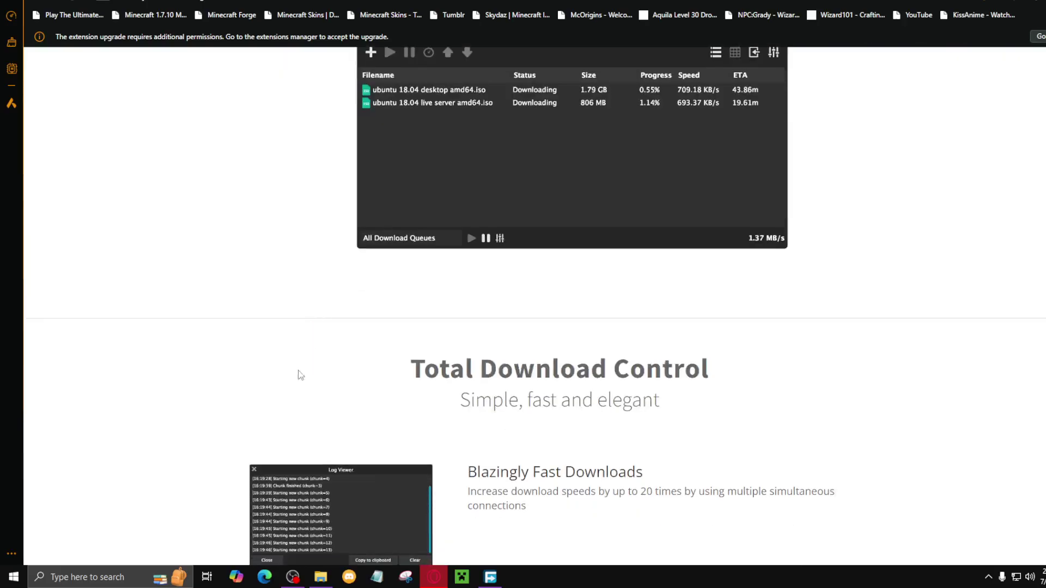
pyautogui.scroll(4, 289, 383)
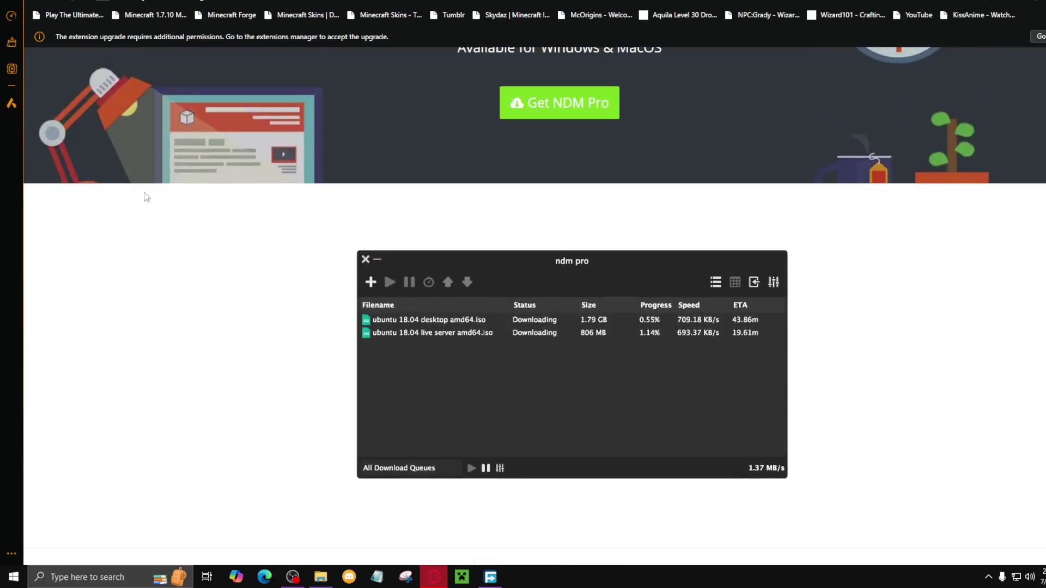
pyautogui.scroll(2, 844, 242)
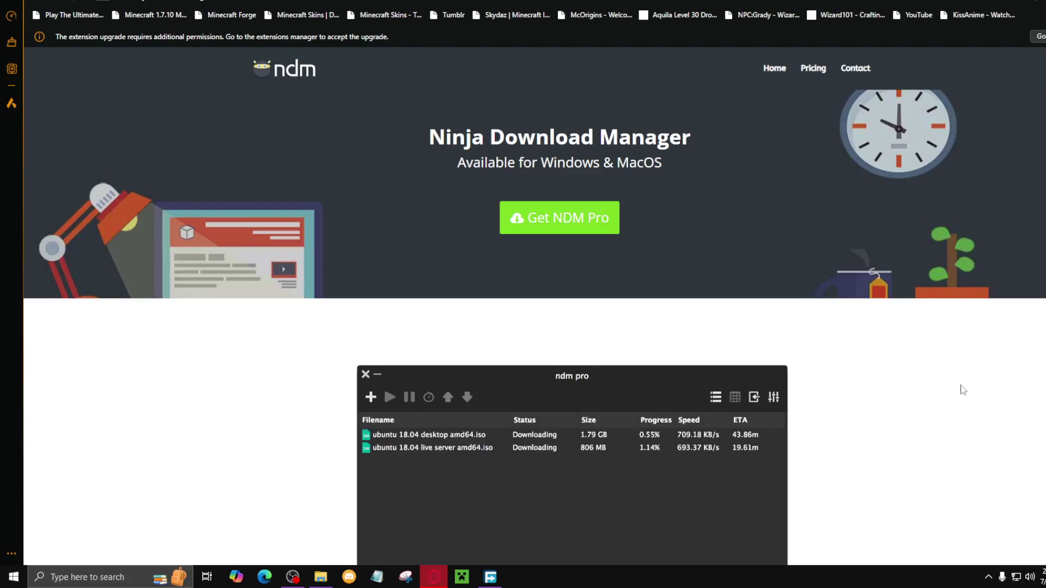
pyautogui.click(489, 577)
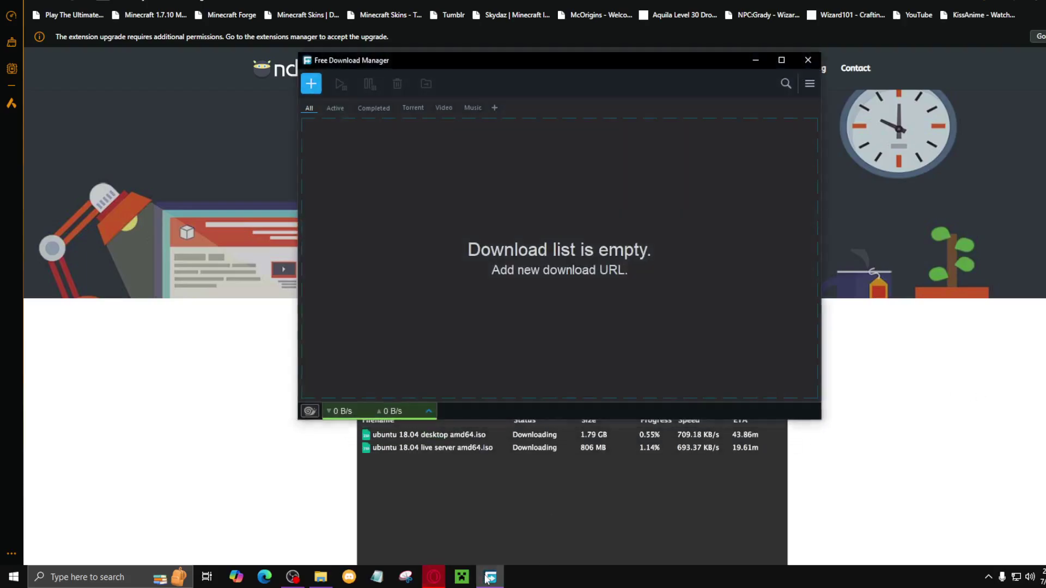
pyautogui.click(489, 577)
pyautogui.click(489, 577)
pyautogui.click(489, 577)
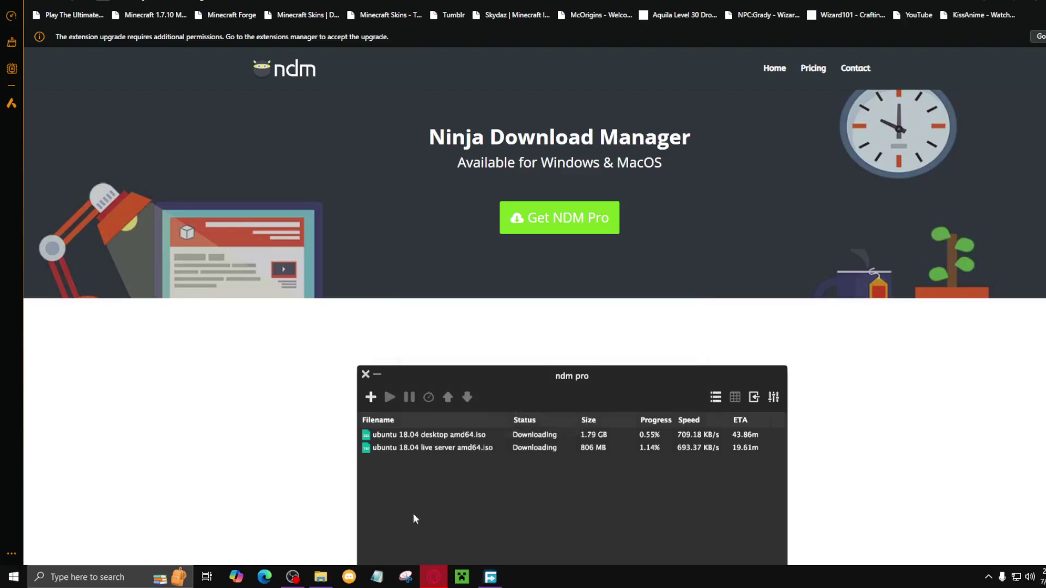
# Skim the Total Download Control features on the Ninja Download Manager page and return to the page header.
pyautogui.scroll(-3, 656, 149)
pyautogui.scroll(3, 512, 218)
pyautogui.scroll(-11, 534, 306)
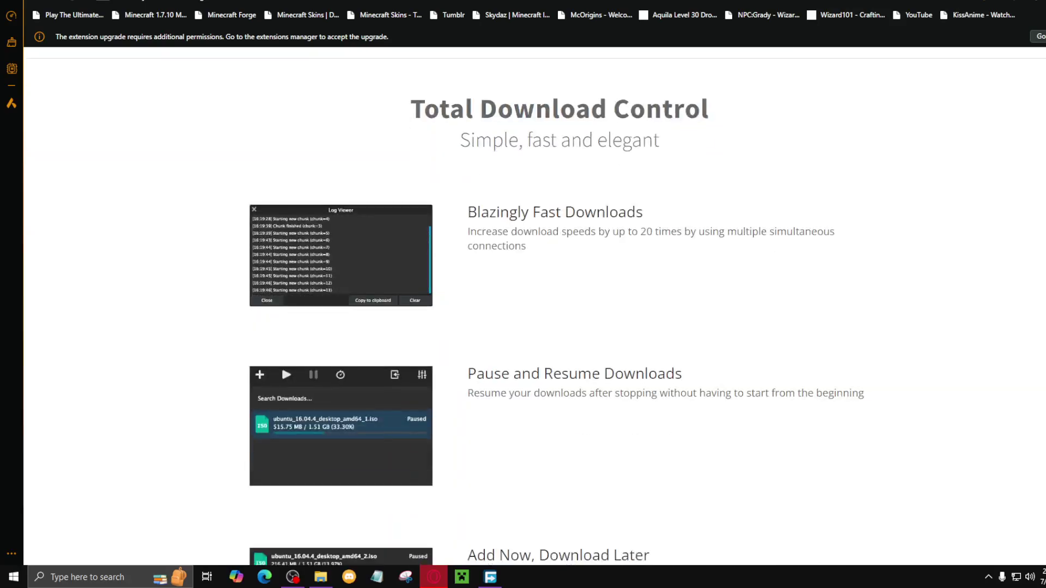
pyautogui.scroll(-7, 915, 259)
pyautogui.scroll(18, 872, 248)
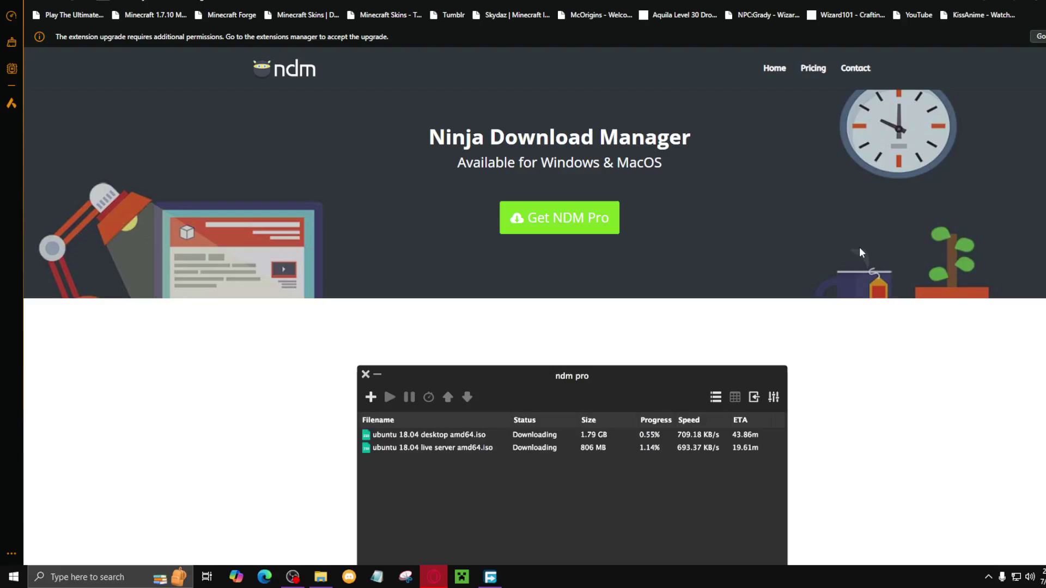
# Go to the Ninja Download Manager home page and review the pricing plans, user reviews, FAQs and Download NDM section.
pyautogui.click(773, 71)
pyautogui.scroll(-15, 685, 203)
pyautogui.scroll(-7, 595, 246)
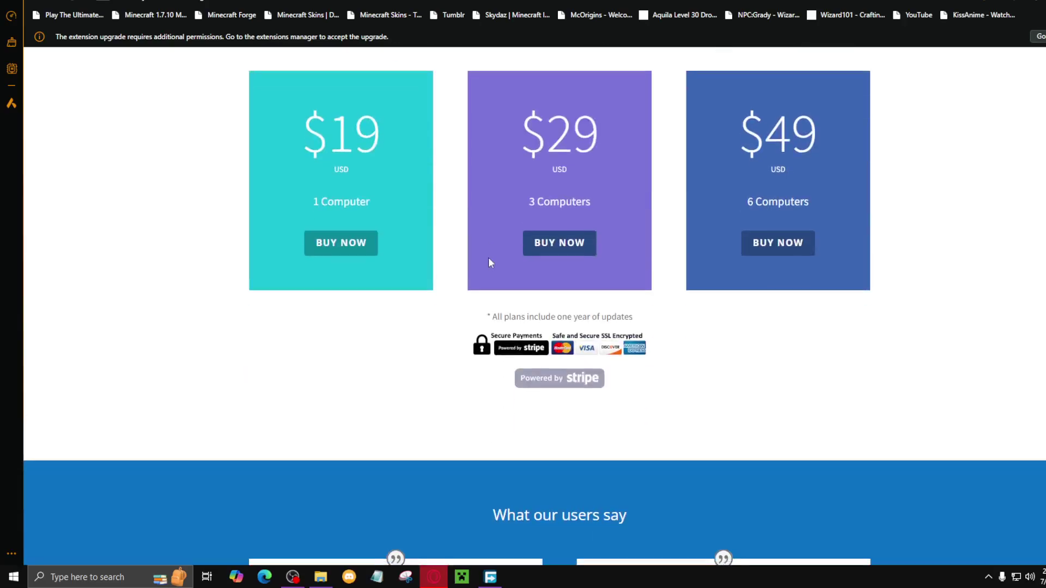
pyautogui.scroll(-5, 808, 238)
pyautogui.scroll(-10, 571, 264)
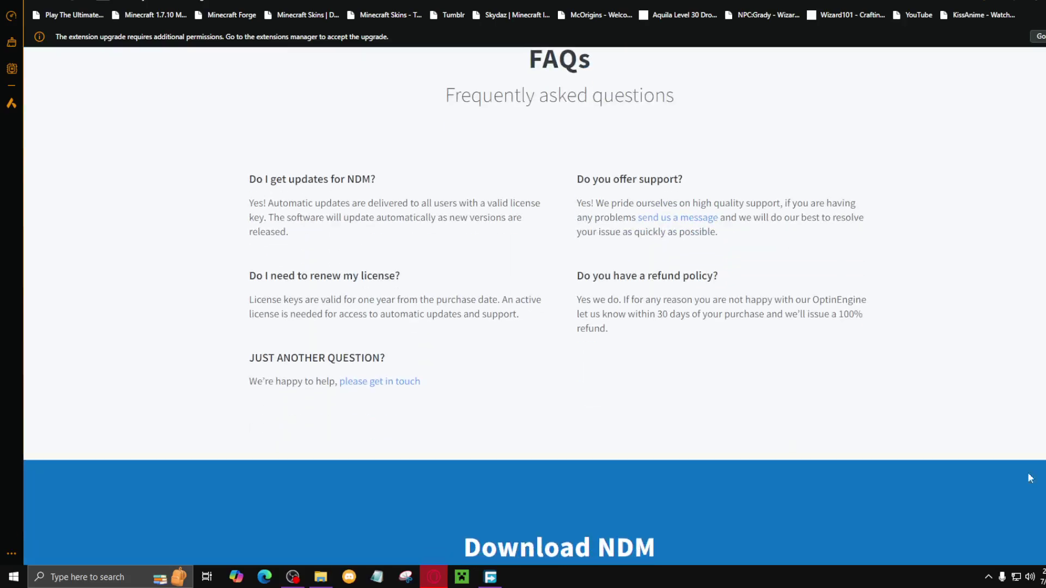
pyautogui.scroll(-3, 489, 372)
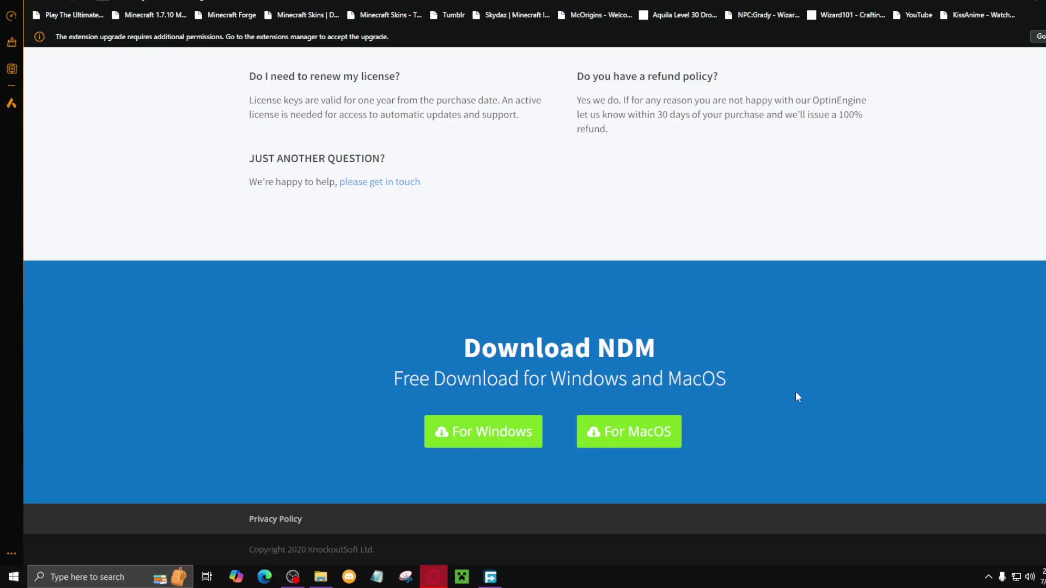
# Briefly bring up the Free Download Manager window and review the Ninja Download Manager page from the FAQs back through its features.
pyautogui.scroll(5, 394, 547)
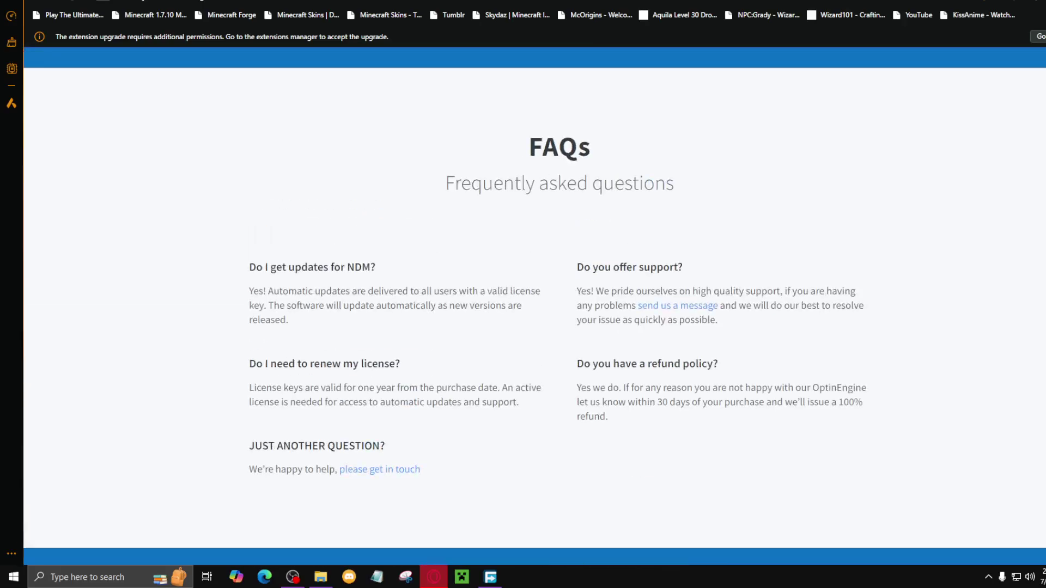
pyautogui.click(490, 577)
pyautogui.click(490, 577)
pyautogui.scroll(5, 534, 305)
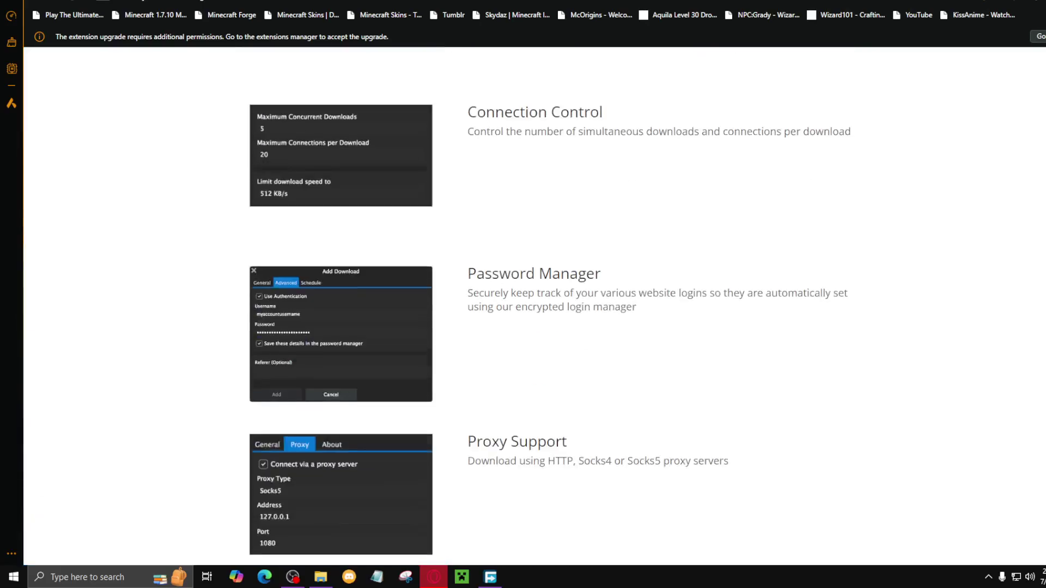
pyautogui.scroll(-4, 534, 305)
pyautogui.scroll(15, 534, 305)
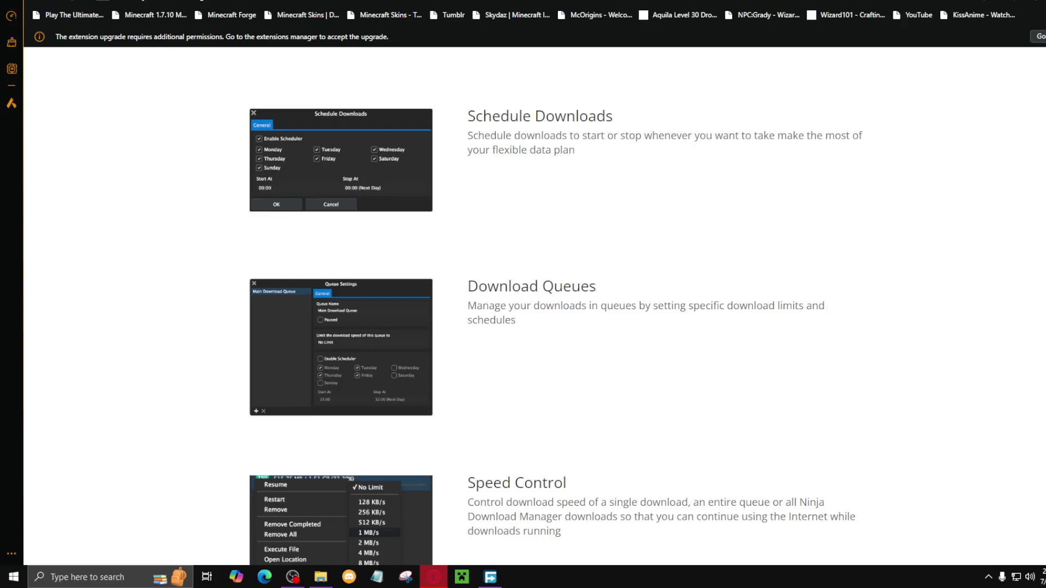
pyautogui.scroll(13, 534, 305)
pyautogui.scroll(15, 534, 306)
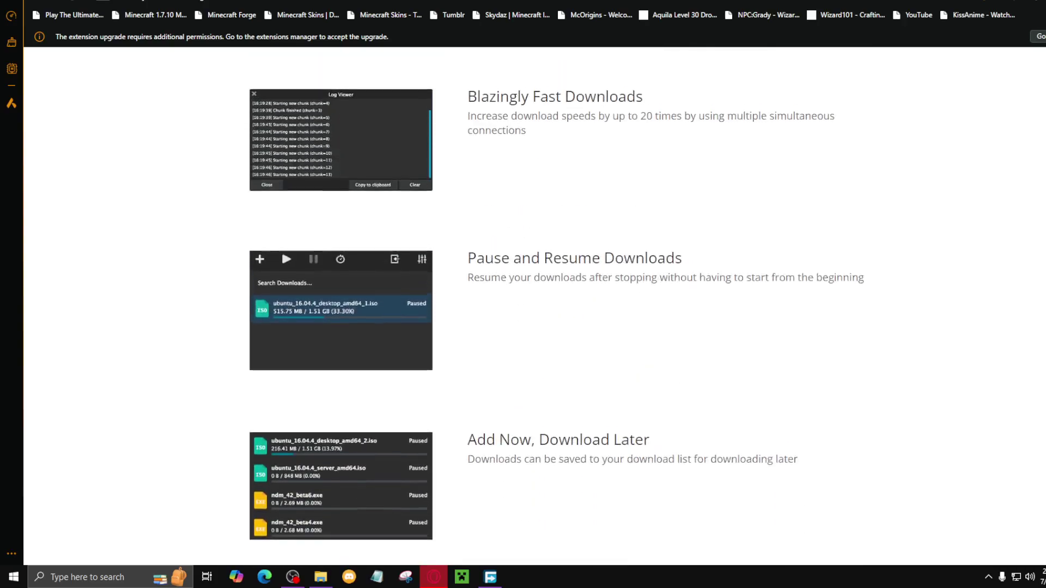
pyautogui.scroll(3, 534, 305)
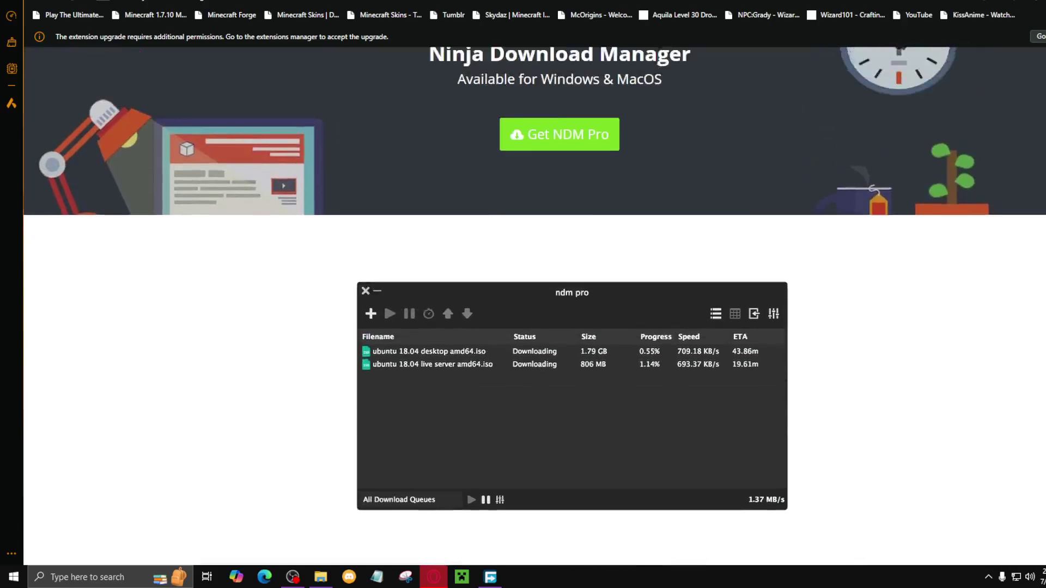
# Show the free Windows and MacOS downloads in the Download NDM section, and return to the page header.
pyautogui.scroll(-20, 534, 305)
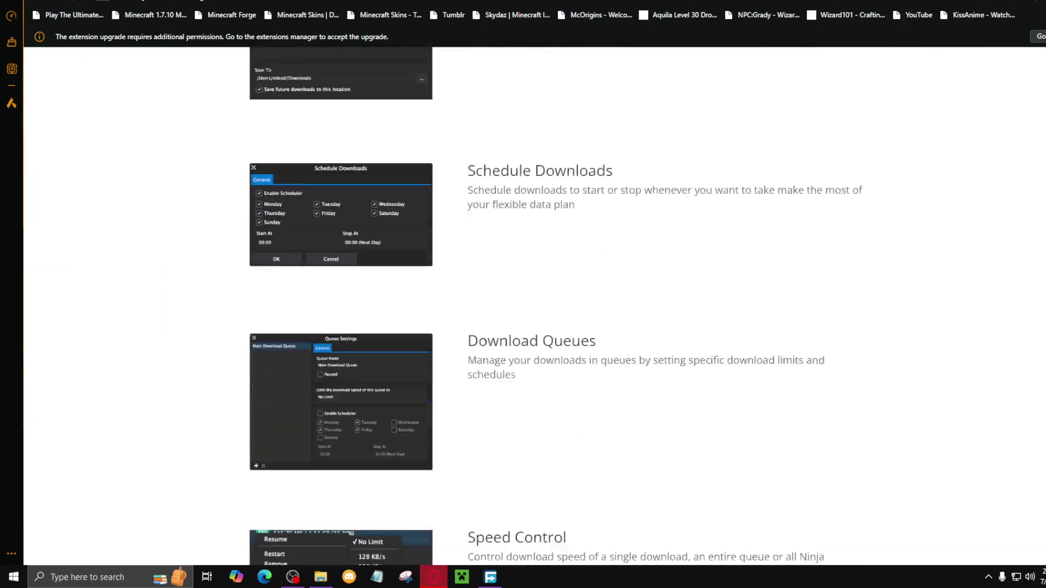
pyautogui.scroll(-10, 534, 306)
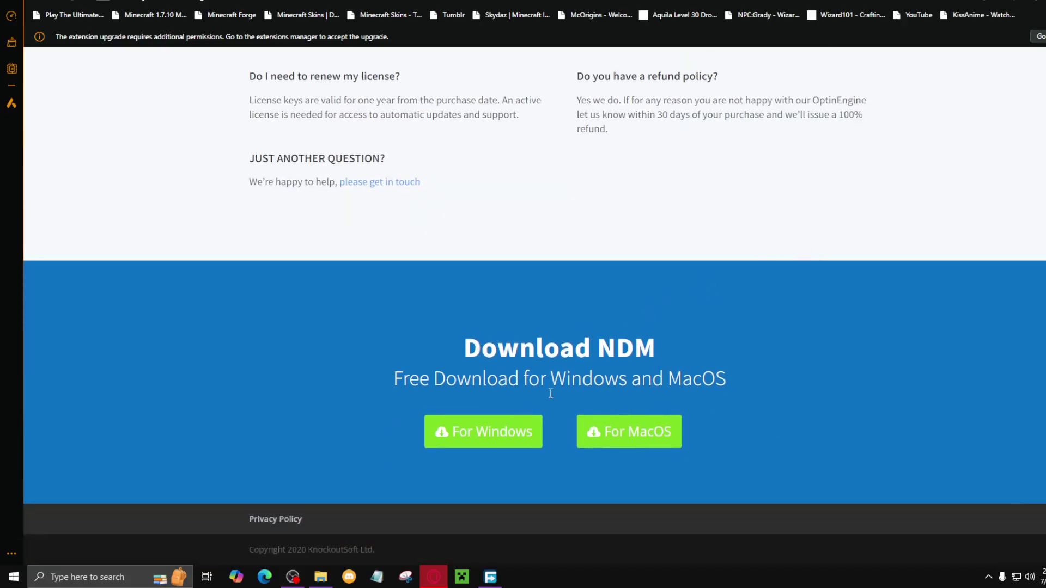
pyautogui.scroll(20, 534, 306)
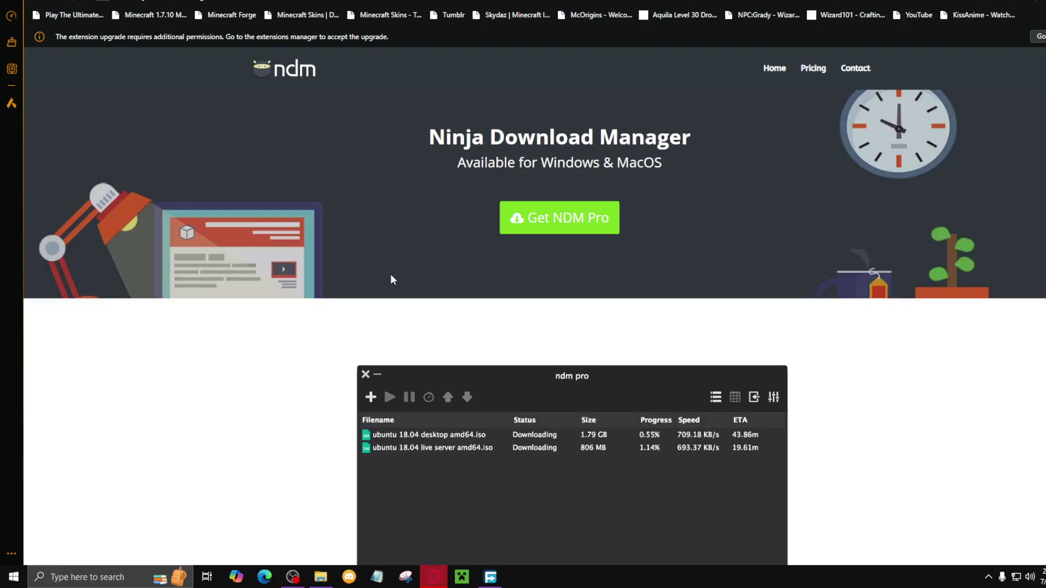
pyautogui.click(223, 1)
pyautogui.scroll(10, 338, 384)
pyautogui.scroll(-5, 784, 240)
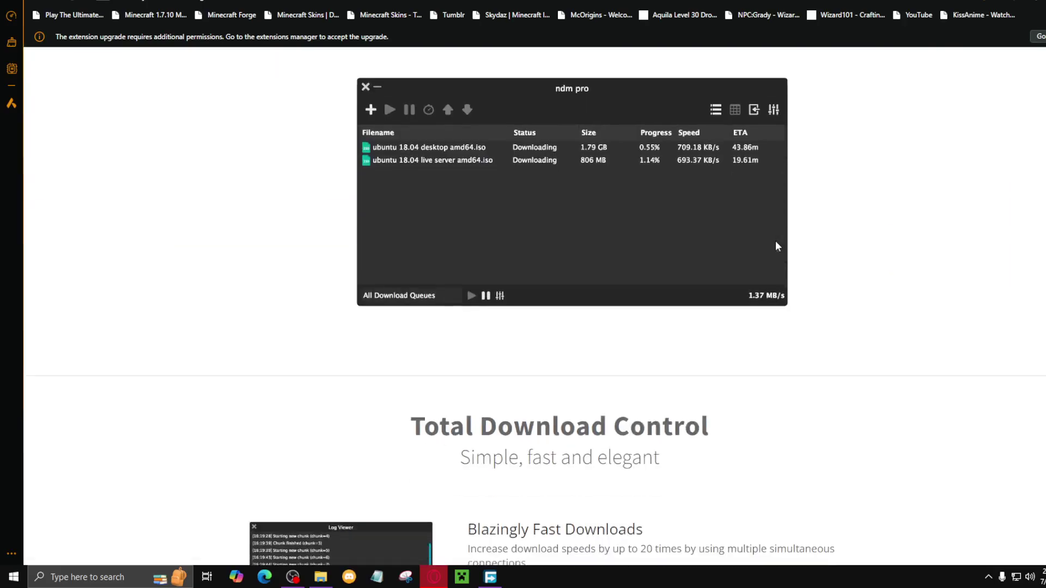
pyautogui.scroll(-5, 314, 224)
pyautogui.scroll(5, 314, 224)
pyautogui.scroll(4, 315, 223)
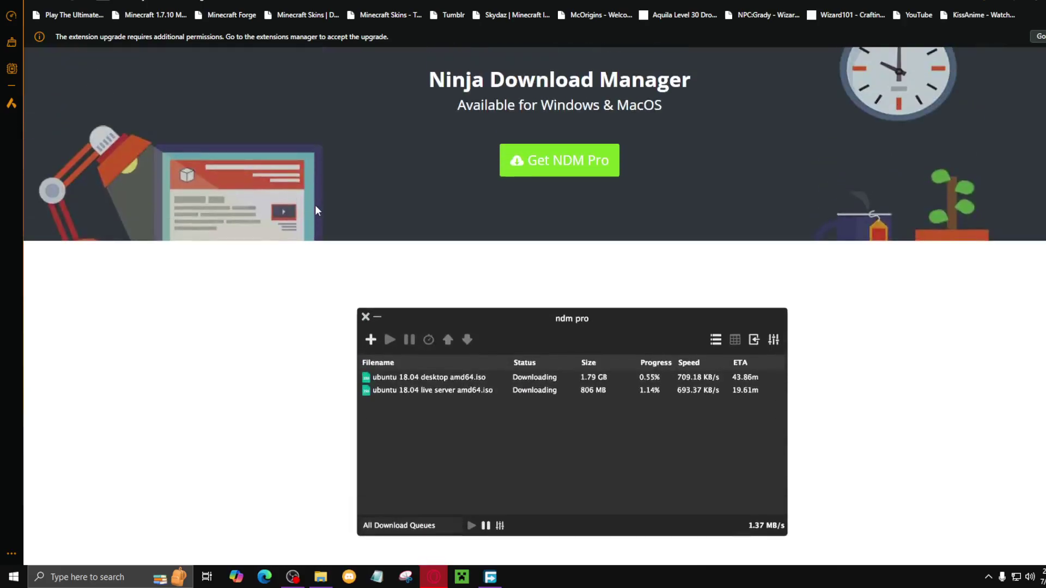
pyautogui.scroll(-2, 315, 207)
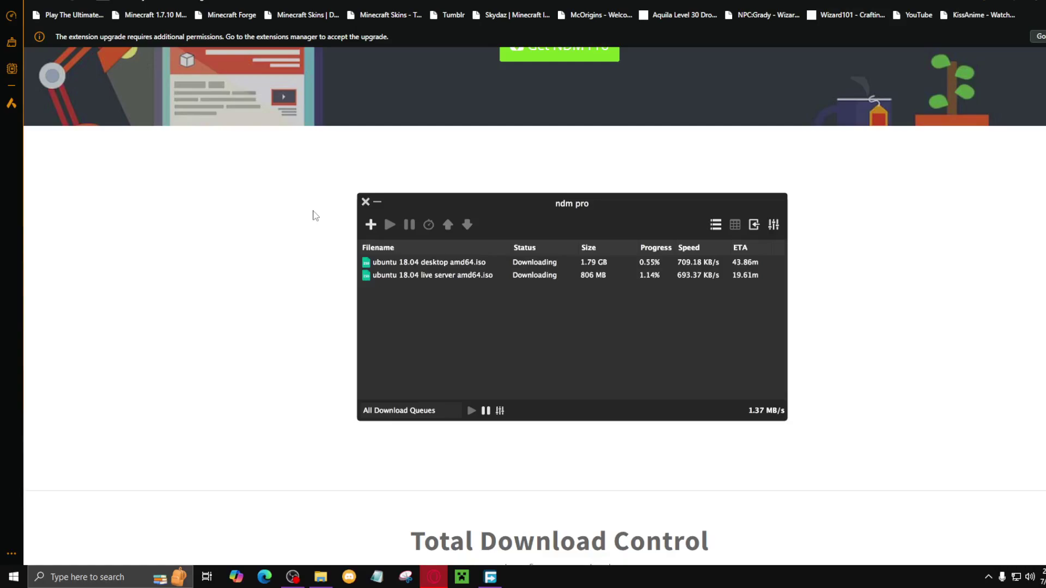
pyautogui.scroll(-4, 143, 248)
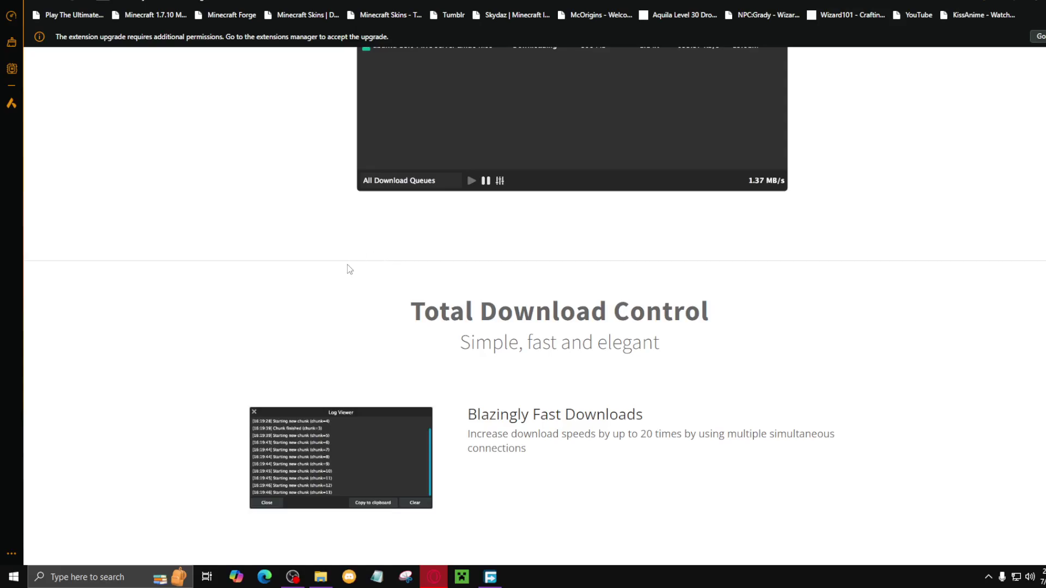
pyautogui.scroll(1, 328, 273)
pyautogui.scroll(4, 321, 273)
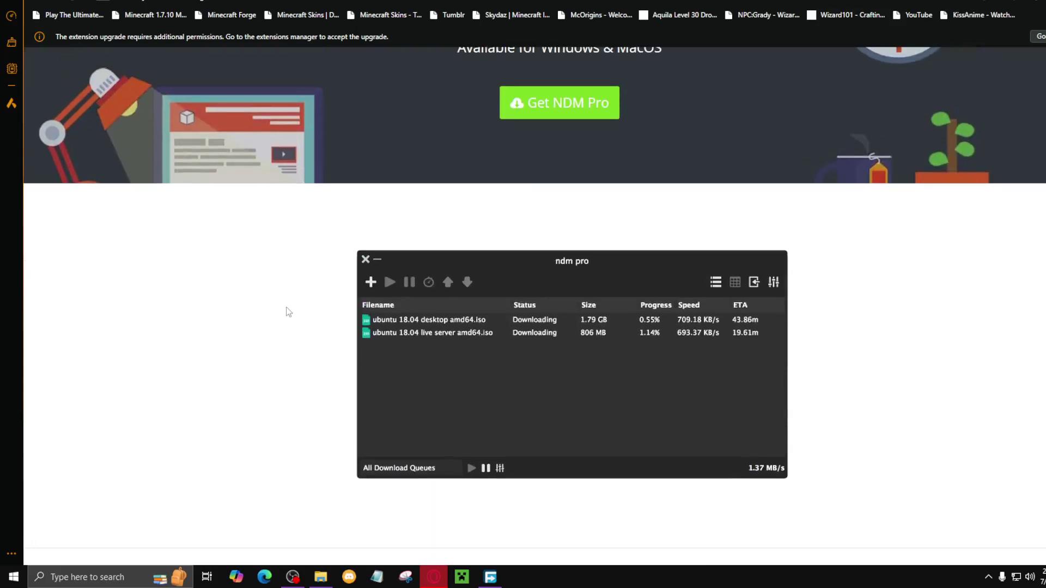
pyautogui.scroll(2, 286, 308)
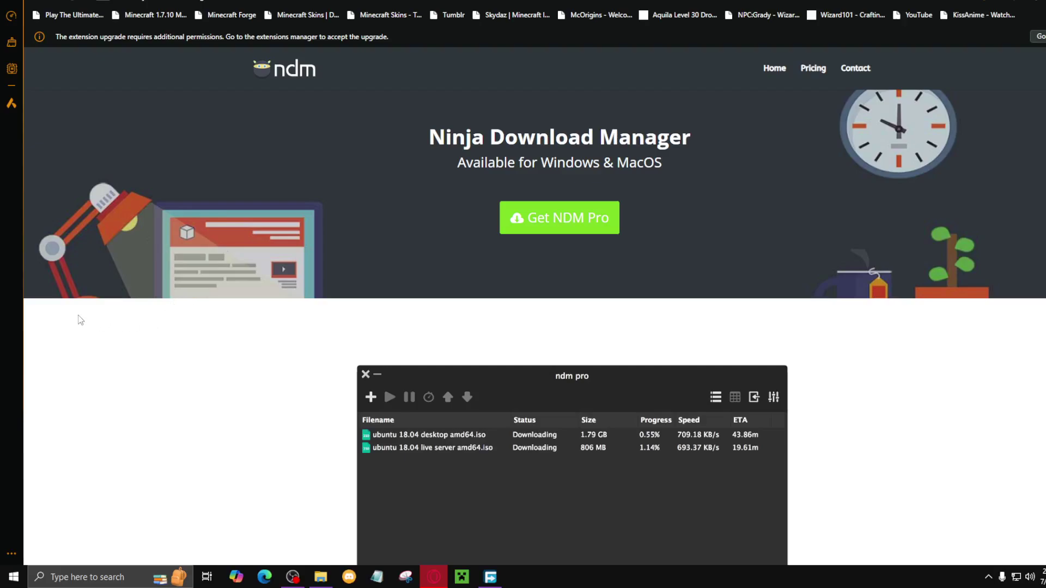
# Return to the Simple Mugen Roster (Cheapie Edition) video page and look over its description.
pyautogui.click(121, 0)
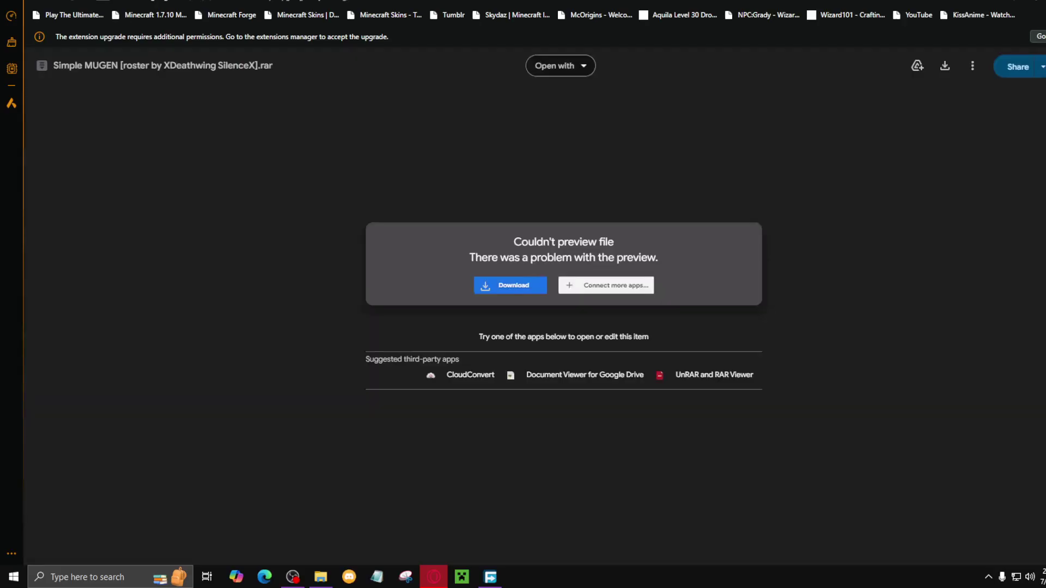
pyautogui.click(50, 1)
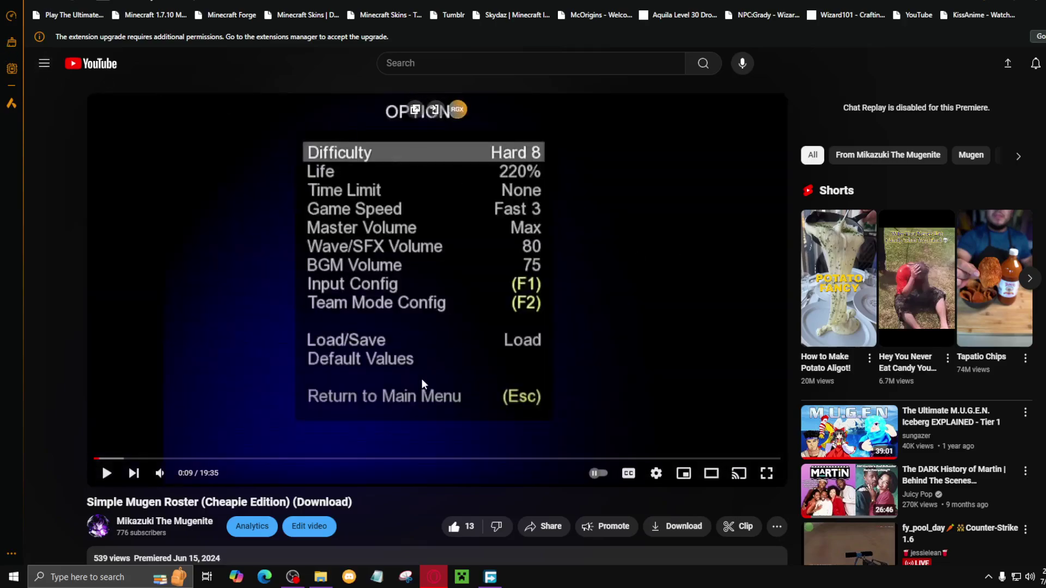
pyautogui.scroll(-2, 362, 378)
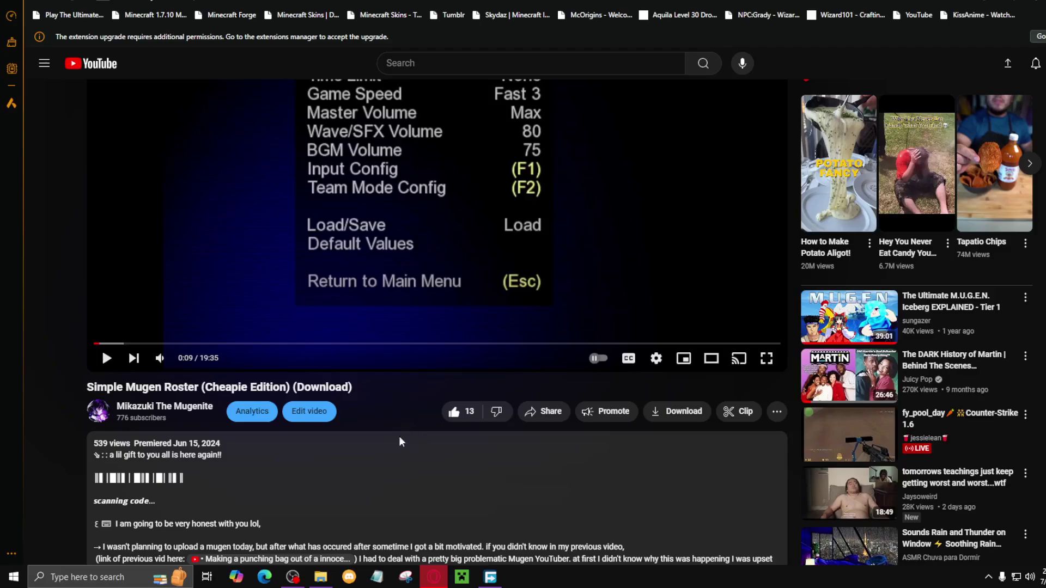
pyautogui.scroll(-2, 400, 441)
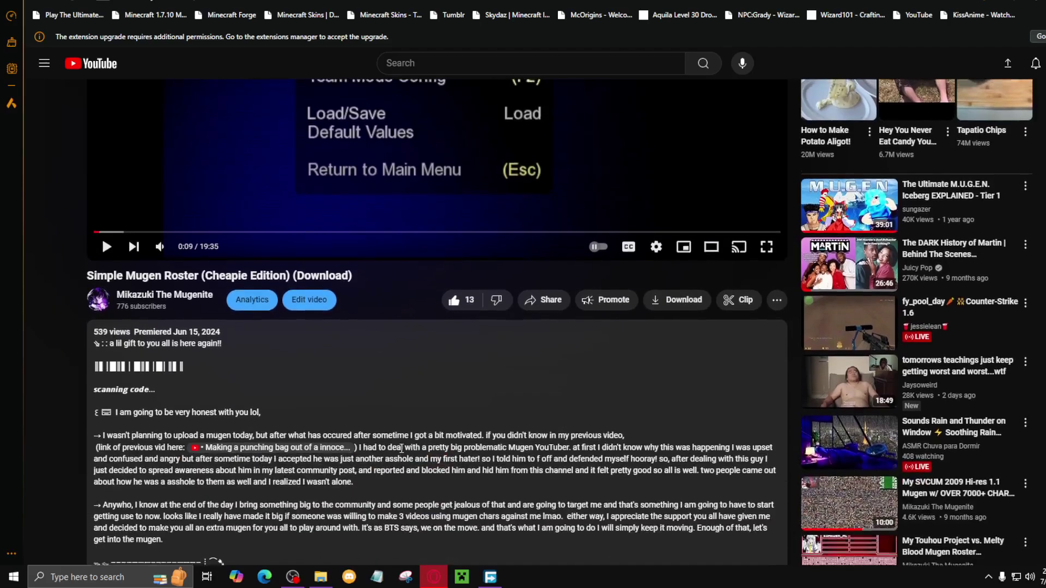
pyautogui.scroll(2, 401, 449)
pyautogui.scroll(-6, 401, 449)
pyautogui.scroll(8, 398, 447)
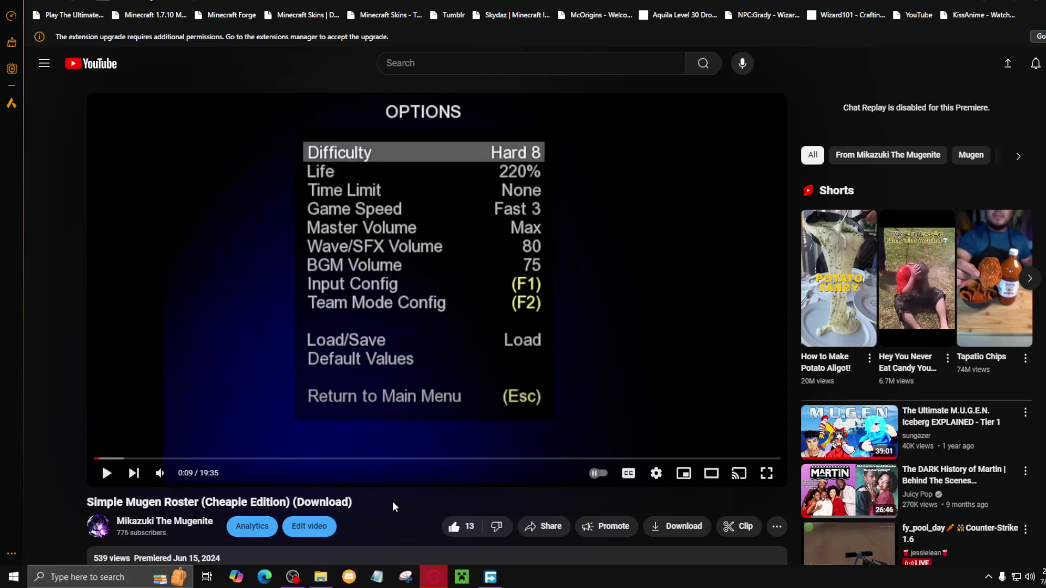
# Open the channel that published the video and search its uploads for winmugen.
pyautogui.click(180, 522)
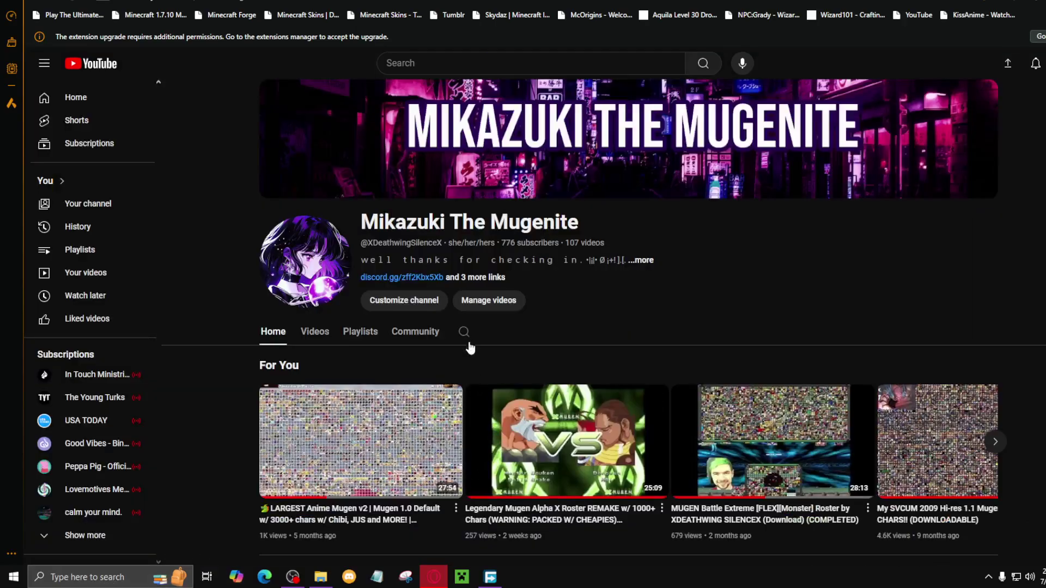
pyautogui.click(464, 332)
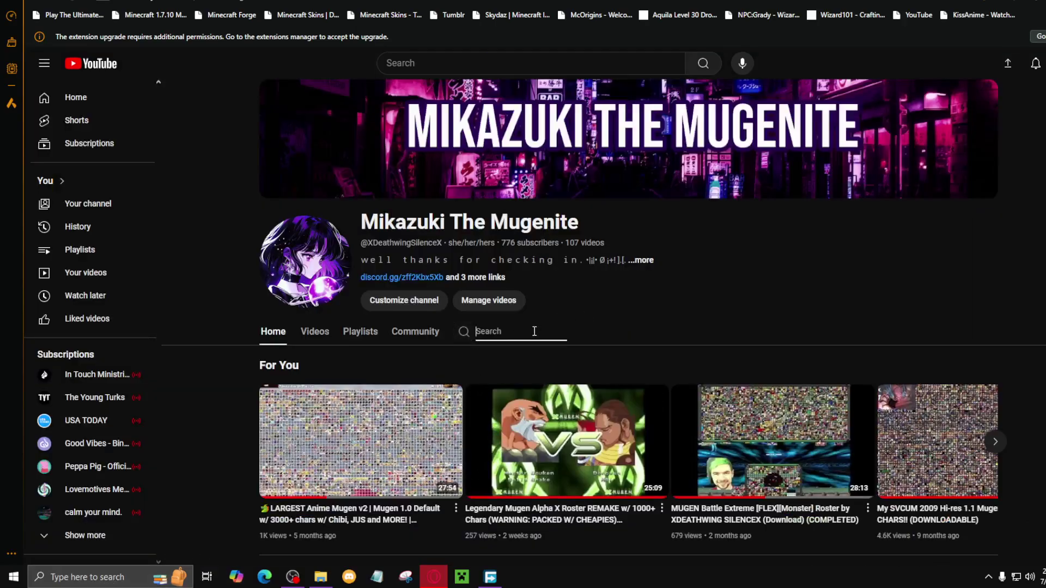
pyautogui.write('winmugen')
pyautogui.press('Return')
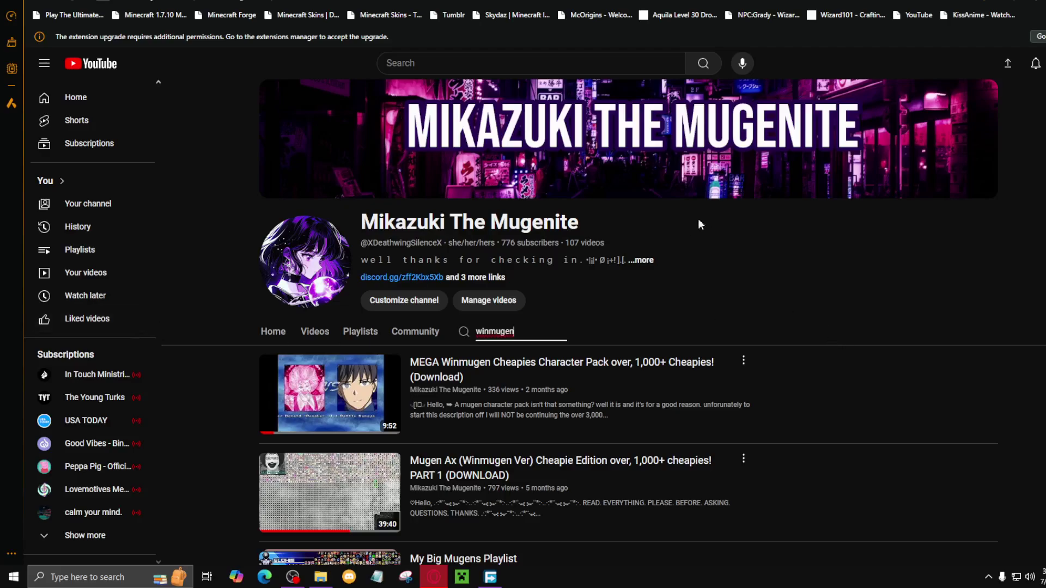
# Look through the channel's winmugen search results down to the character pack uploads, and return to the channel header.
pyautogui.scroll(-6, 703, 181)
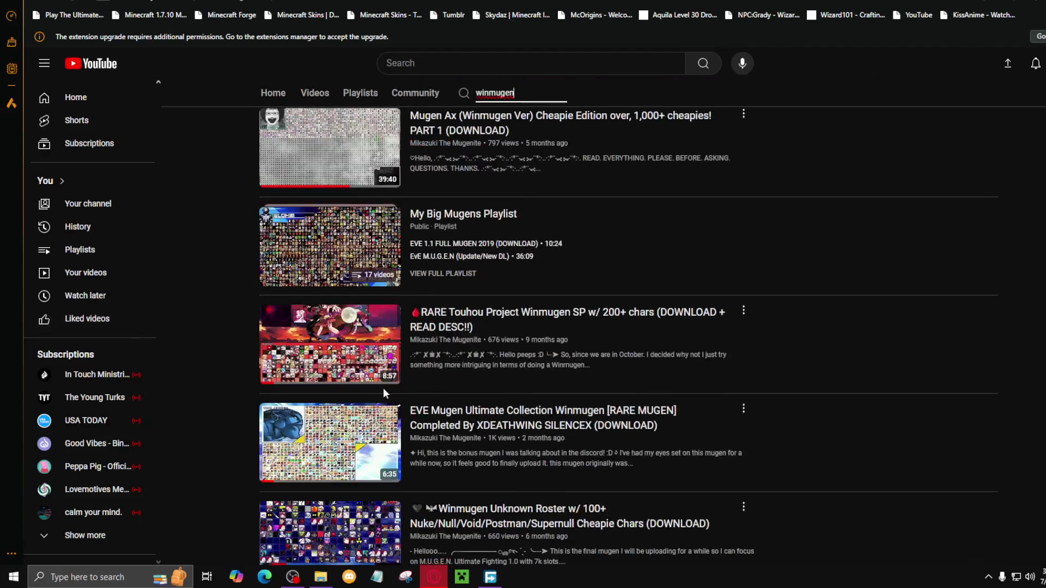
pyautogui.moveTo(479, 346)
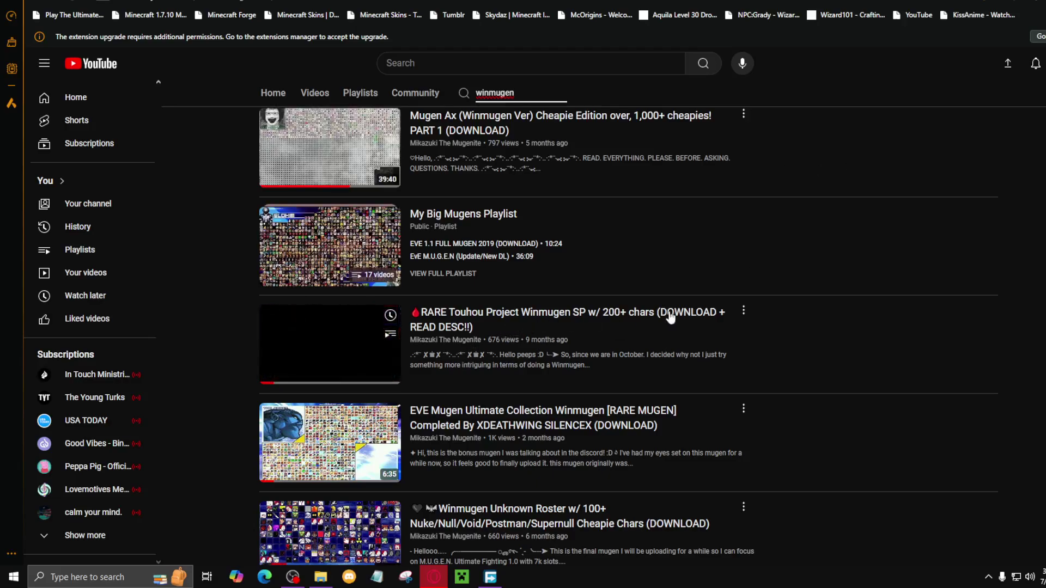
pyautogui.moveTo(488, 438)
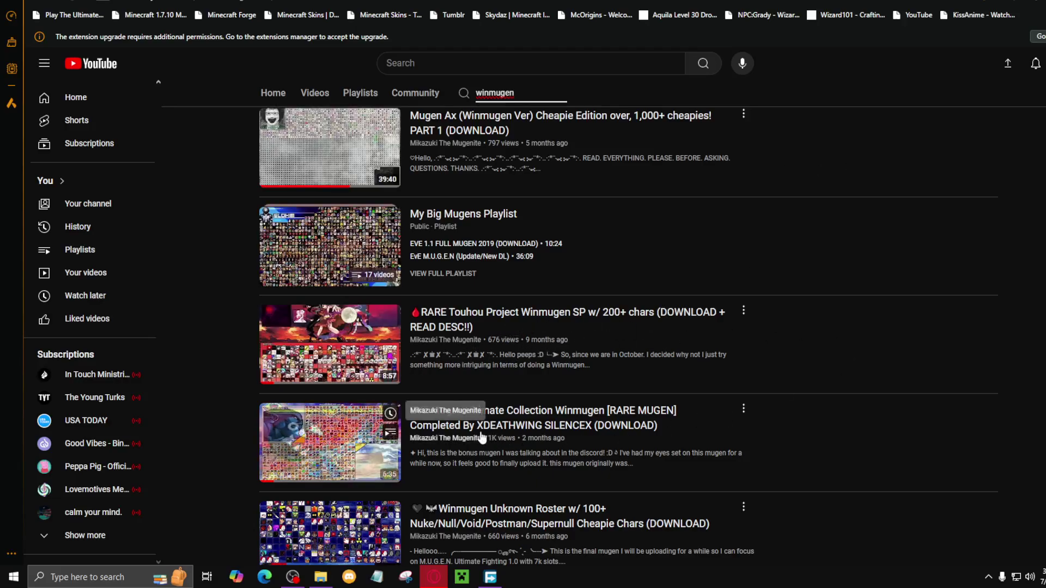
pyautogui.scroll(-1, 620, 429)
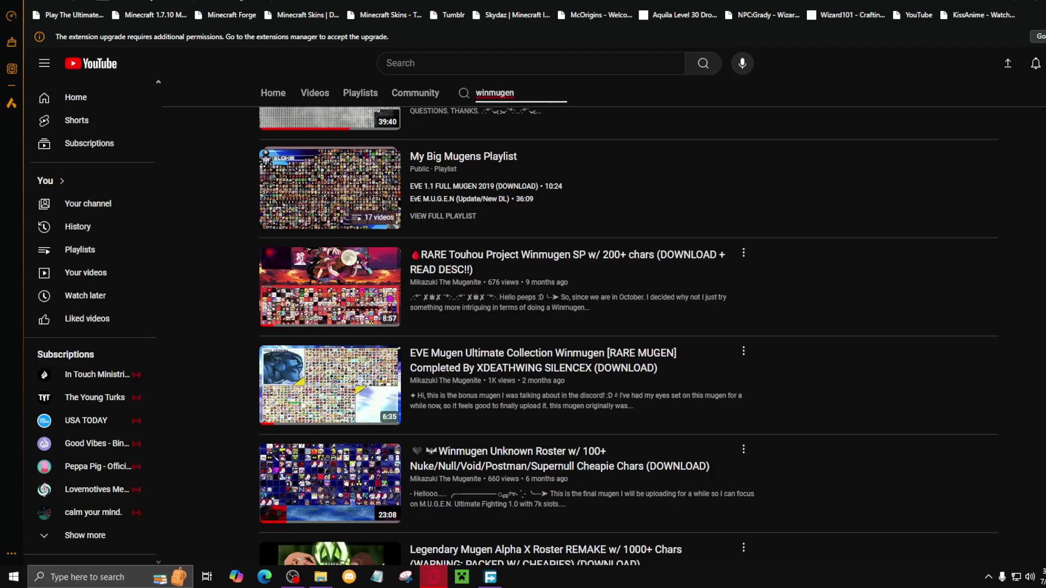
pyautogui.scroll(-1, 628, 335)
pyautogui.scroll(-6, 454, 286)
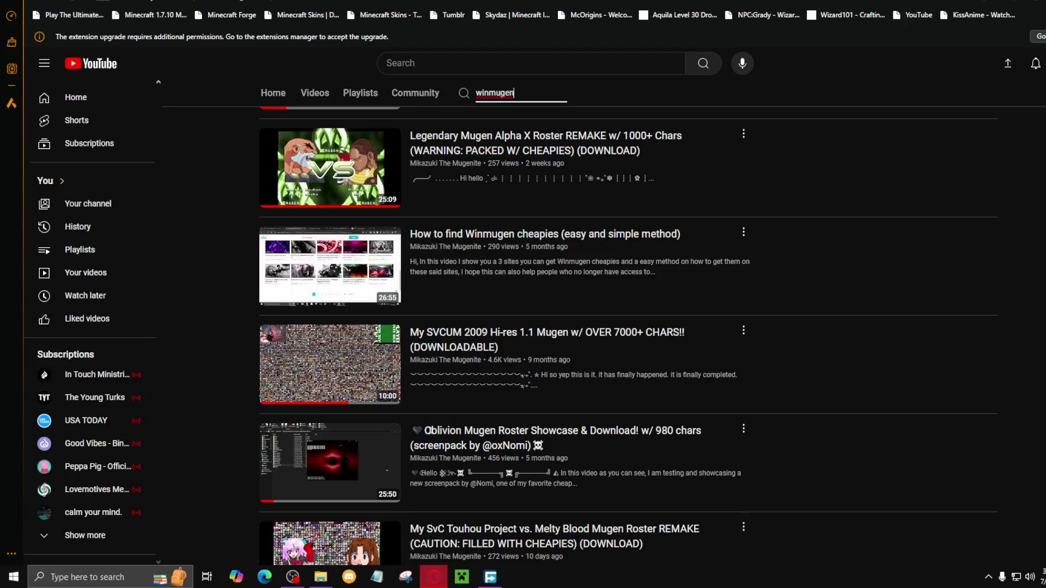
pyautogui.scroll(-1, 629, 335)
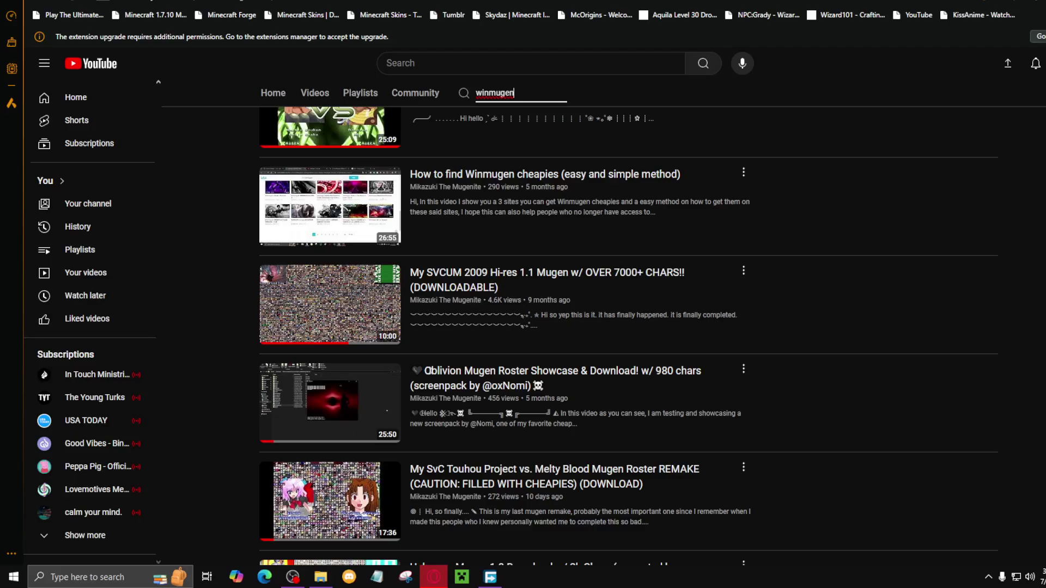
pyautogui.scroll(-5, 628, 335)
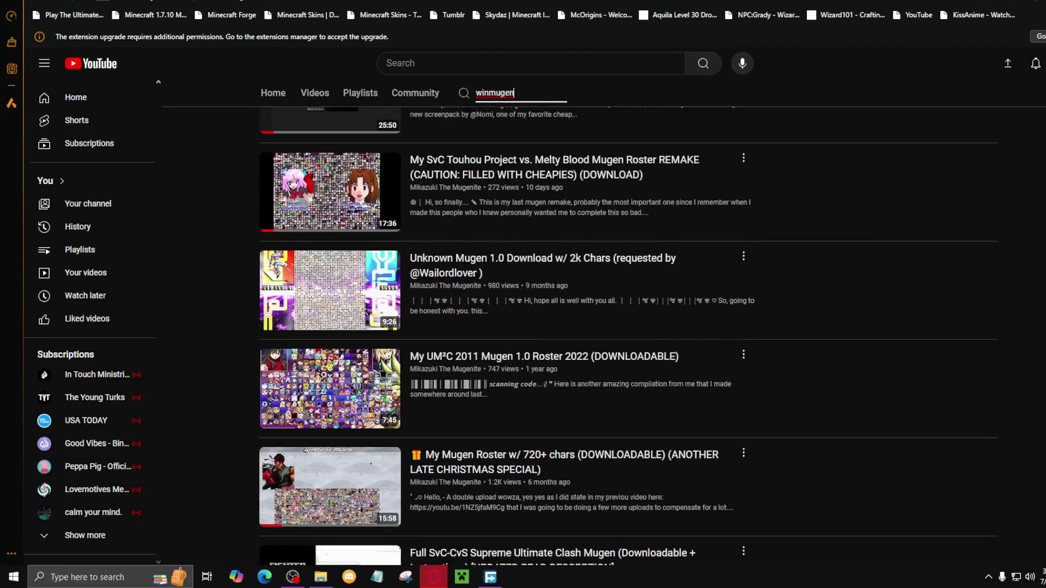
pyautogui.scroll(-1, 629, 335)
pyautogui.scroll(-2, 628, 336)
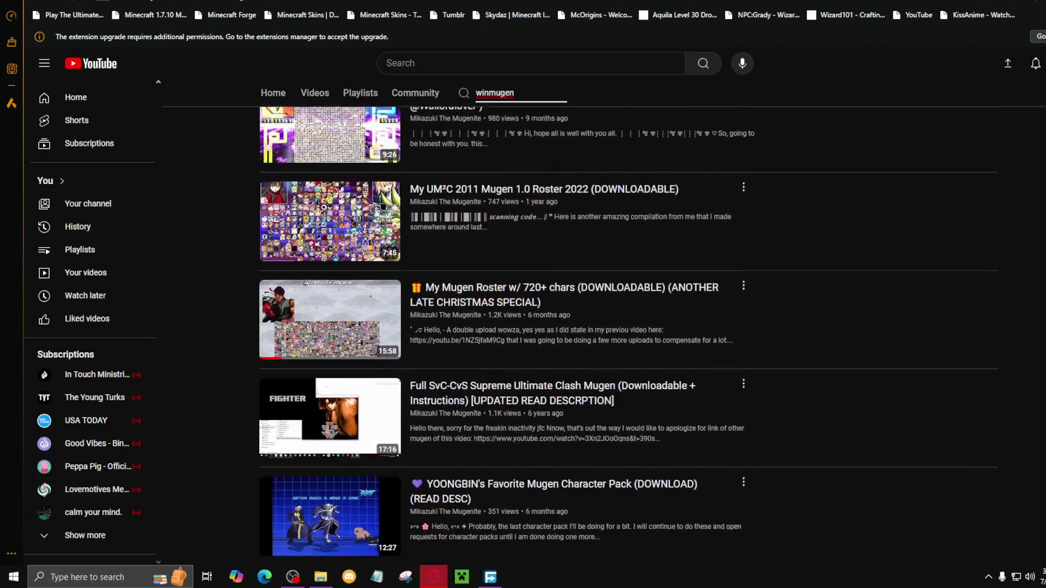
pyautogui.scroll(15, 629, 336)
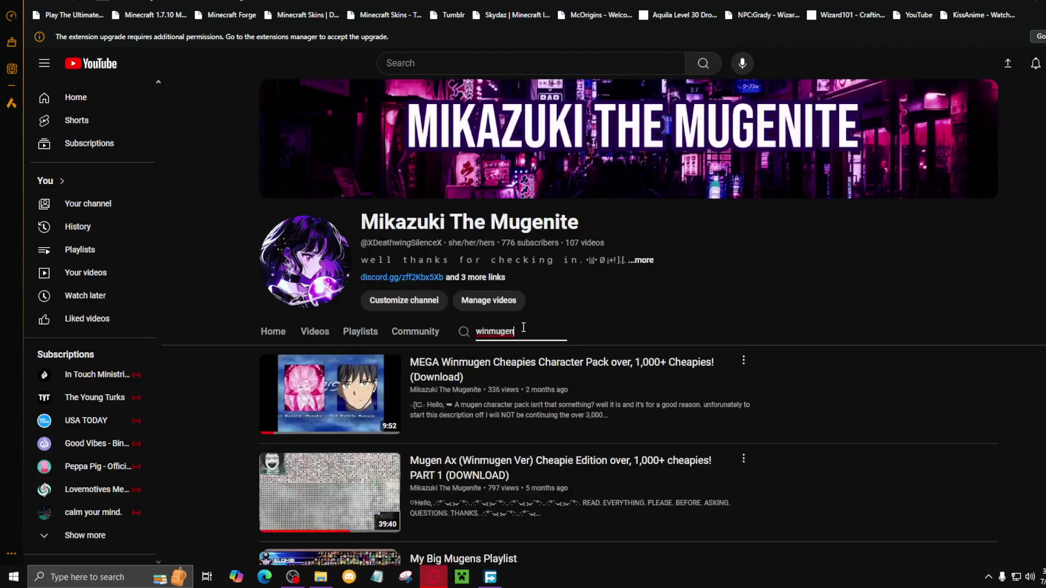
# Search the channel's uploads for cheapie and glance over the matching videos.
pyautogui.press('BackSpace')
pyautogui.press('BackSpace')
pyautogui.press('BackSpace')
pyautogui.press('BackSpace')
pyautogui.press('BackSpace')
pyautogui.press('BackSpace')
pyautogui.press('BackSpace')
pyautogui.press('BackSpace')
pyautogui.write('cha')
pyautogui.press('BackSpace')
pyautogui.write('eapie')
pyautogui.press('Return')
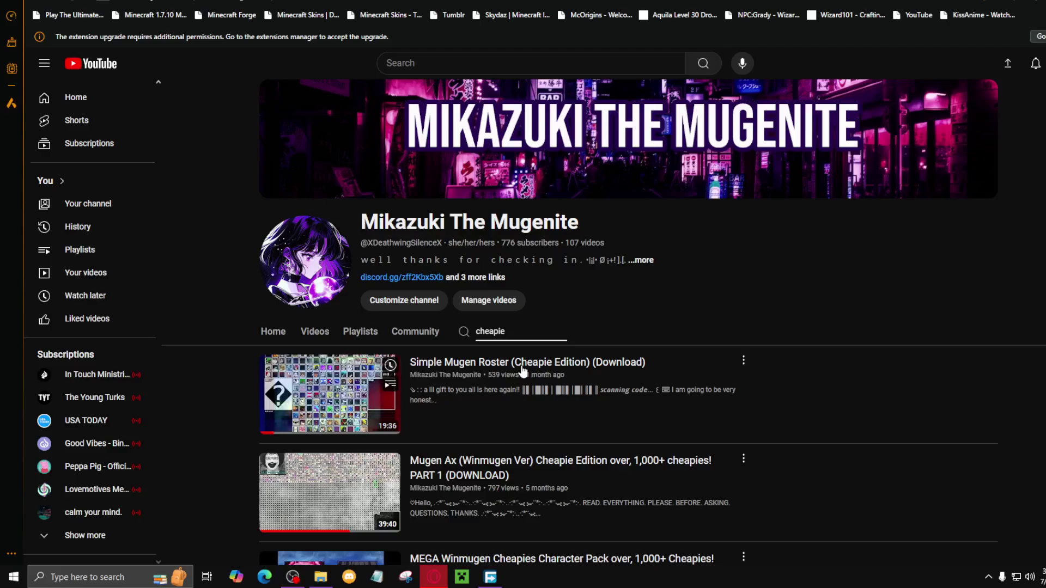
pyautogui.scroll(-6, 522, 371)
pyautogui.scroll(6, 518, 360)
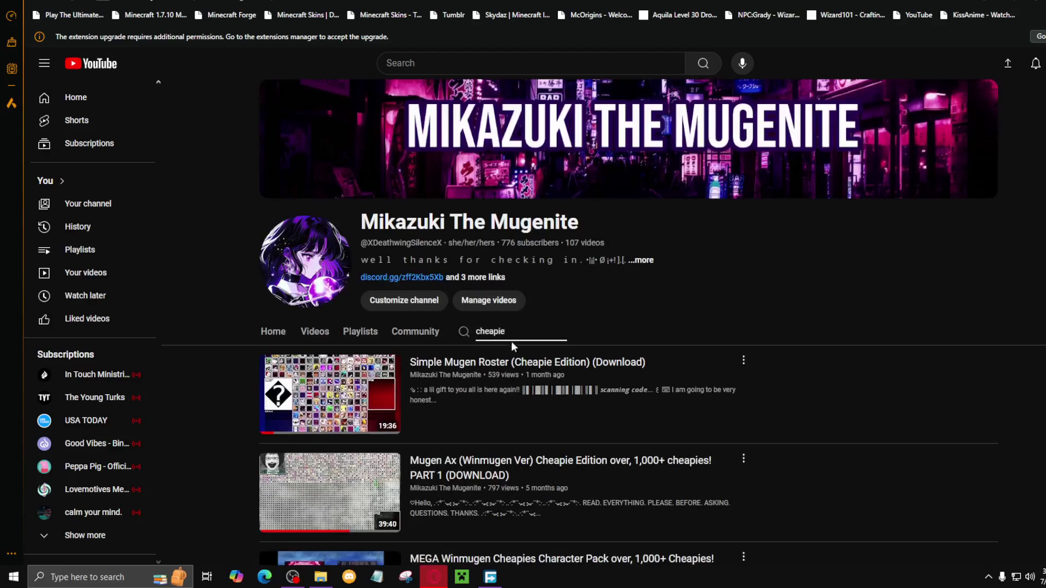
# Search the channel's uploads for nuke and look over the matching rosters and character packs.
pyautogui.click(437, 342)
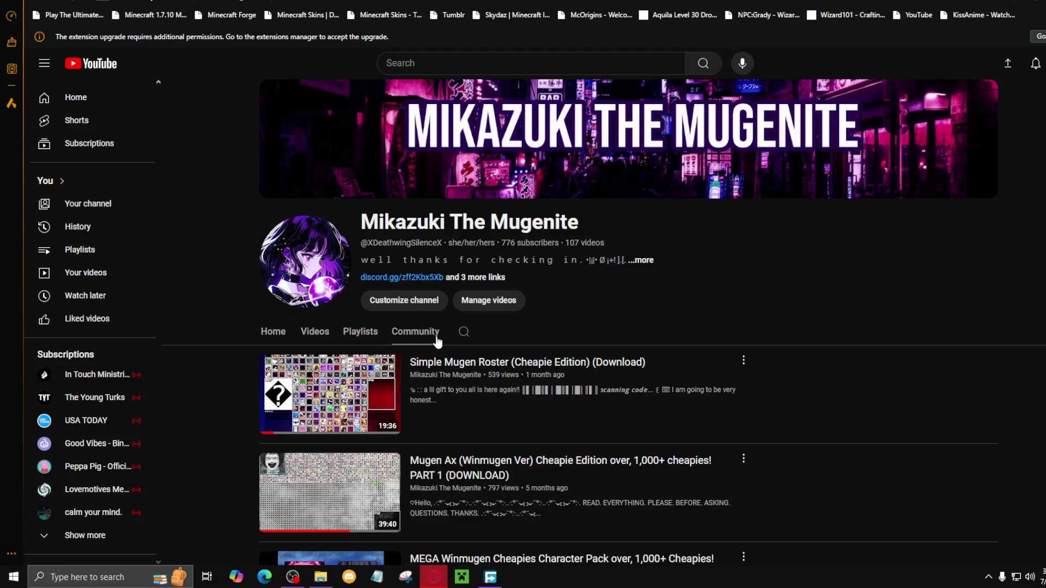
pyautogui.click(463, 334)
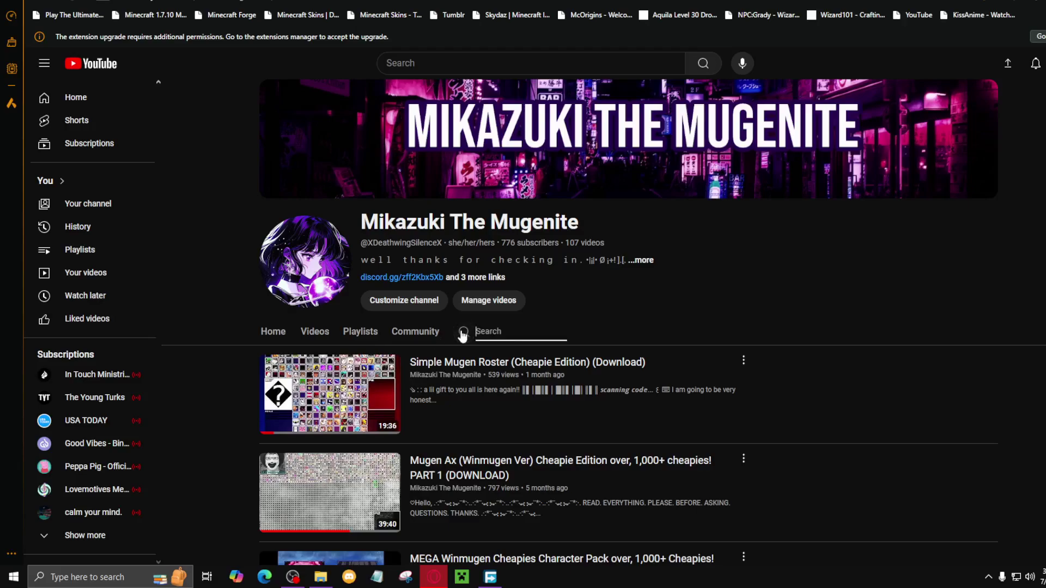
pyautogui.write('nuke')
pyautogui.press('Return')
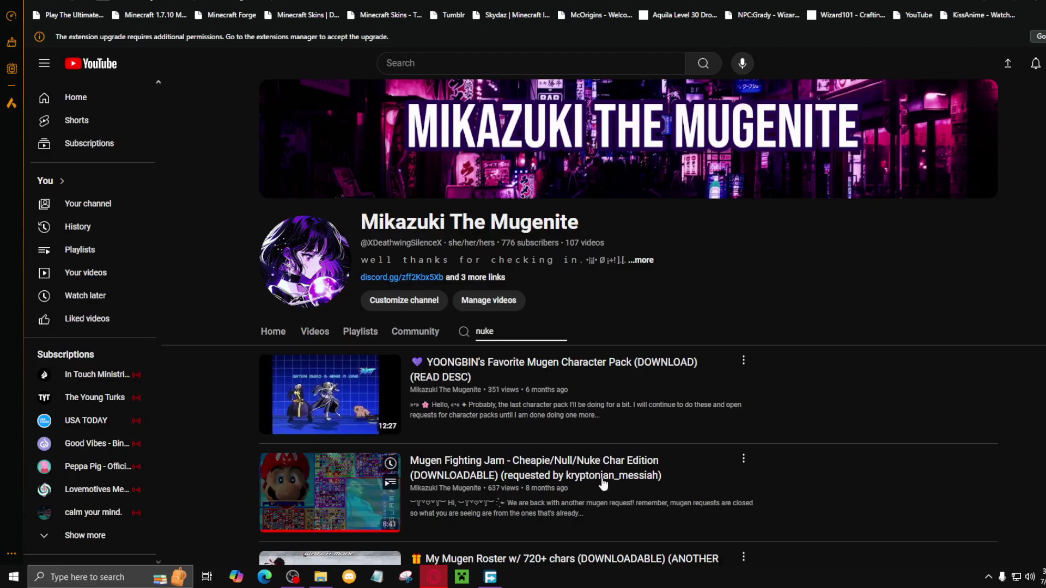
pyautogui.scroll(-4, 608, 477)
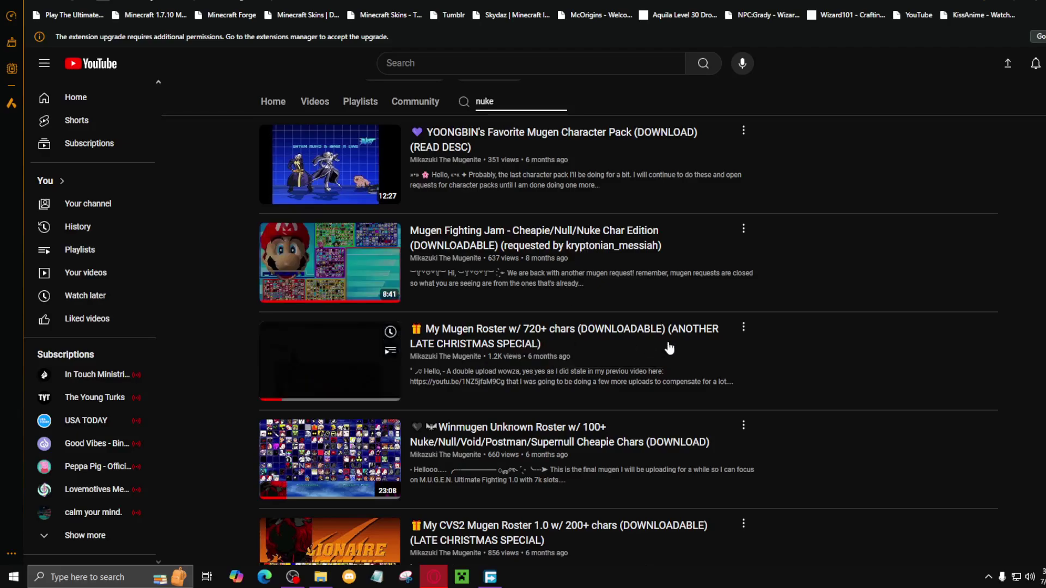
pyautogui.scroll(-4, 643, 477)
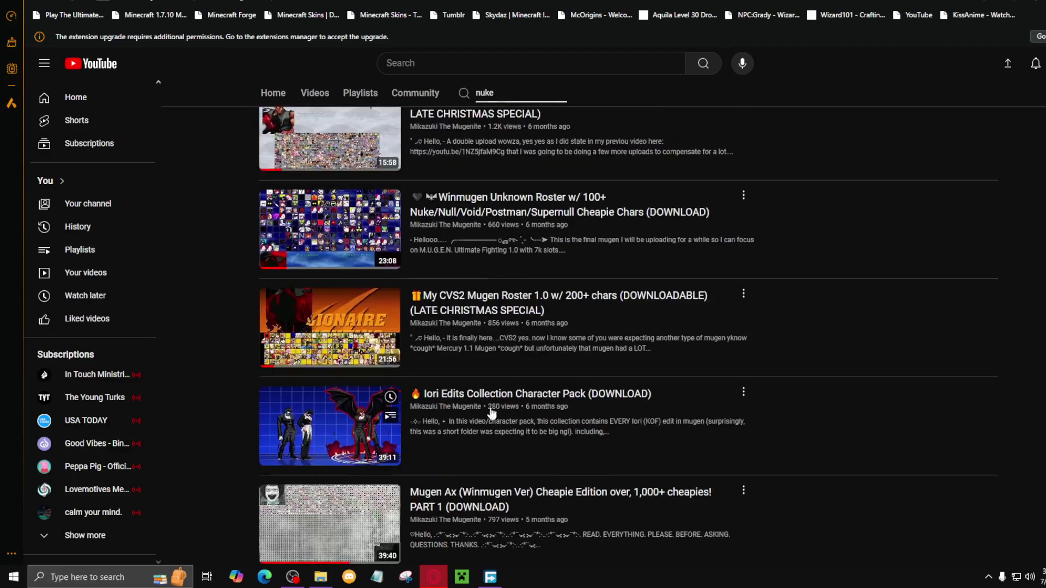
pyautogui.scroll(2, 621, 510)
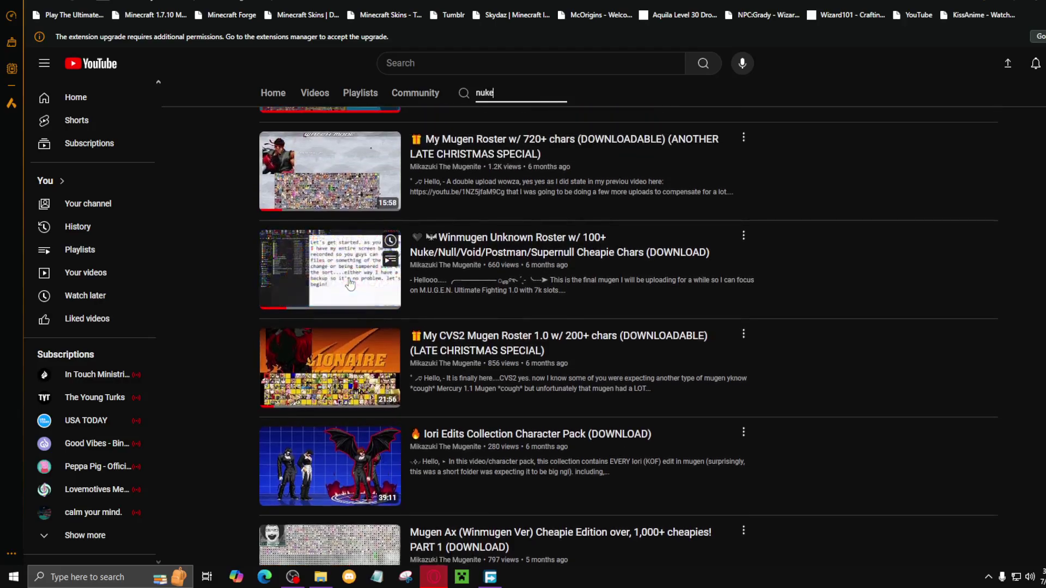
pyautogui.scroll(4, 771, 294)
pyautogui.scroll(3, 478, 255)
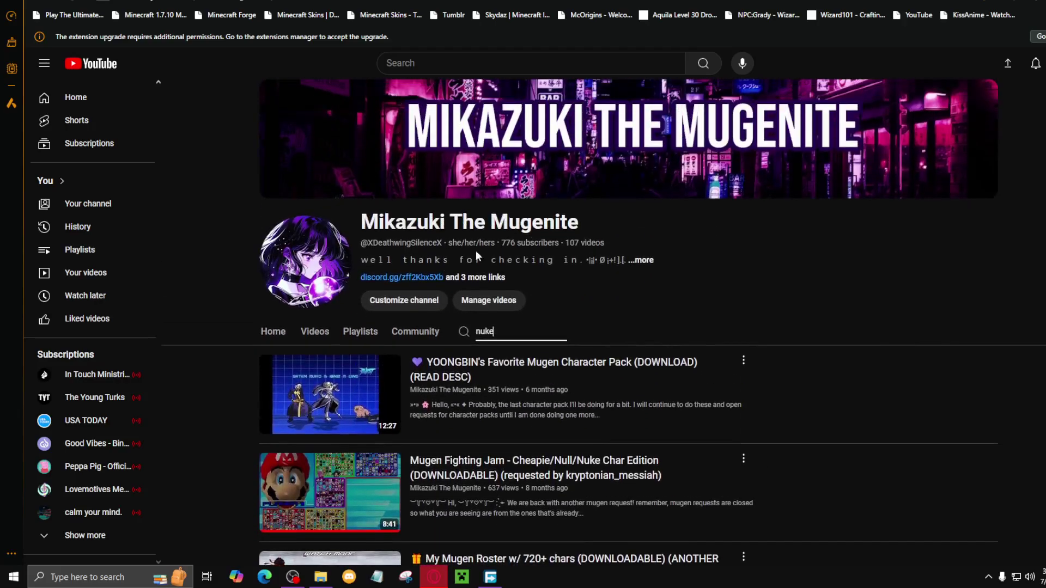
# Clear the channel search term and show the channel's full list of latest videos.
pyautogui.doubleClick(515, 336)
pyautogui.press('BackSpace')
pyautogui.click(322, 331)
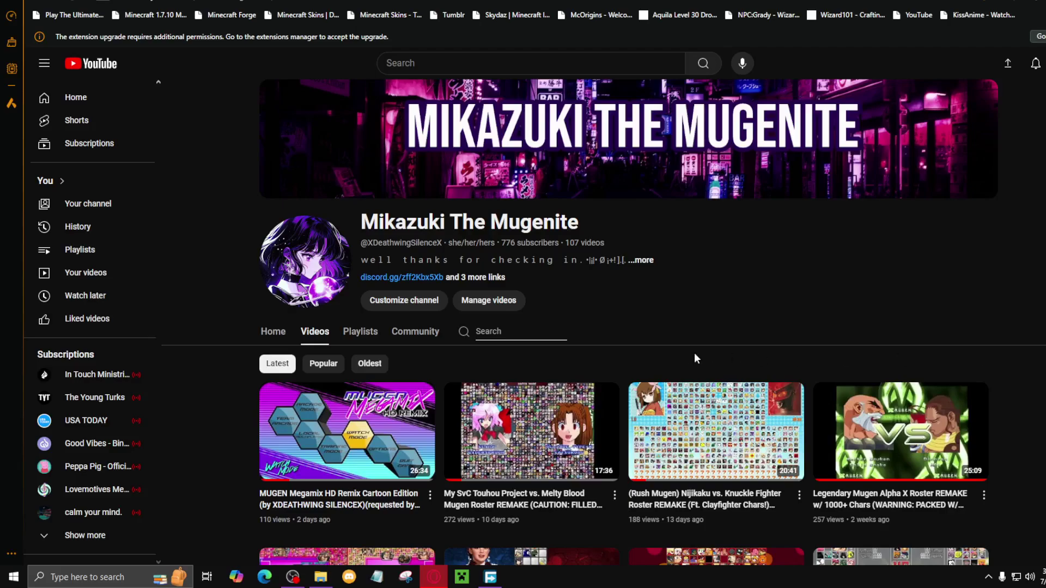
# Expand the newest post among the channel's Community posts to its full text, and bring up the OBS window.
pyautogui.click(421, 332)
pyautogui.scroll(-5, 666, 389)
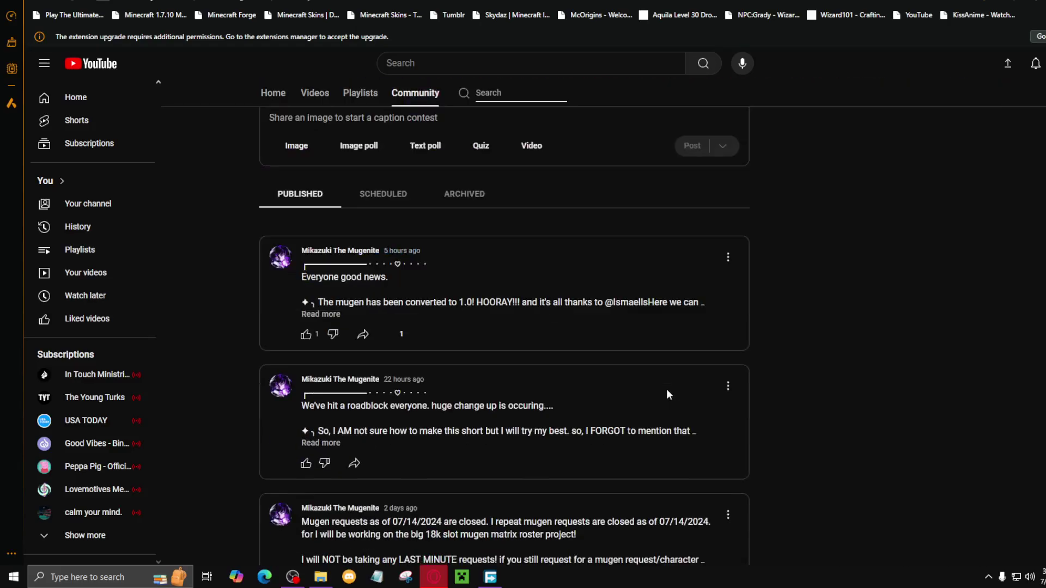
pyautogui.click(334, 316)
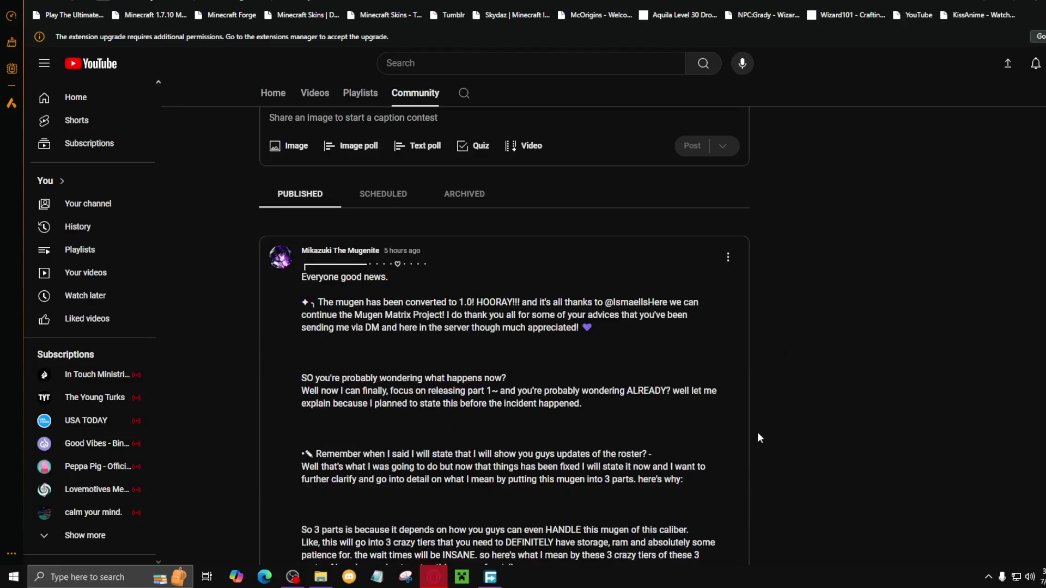
pyautogui.scroll(3, 753, 427)
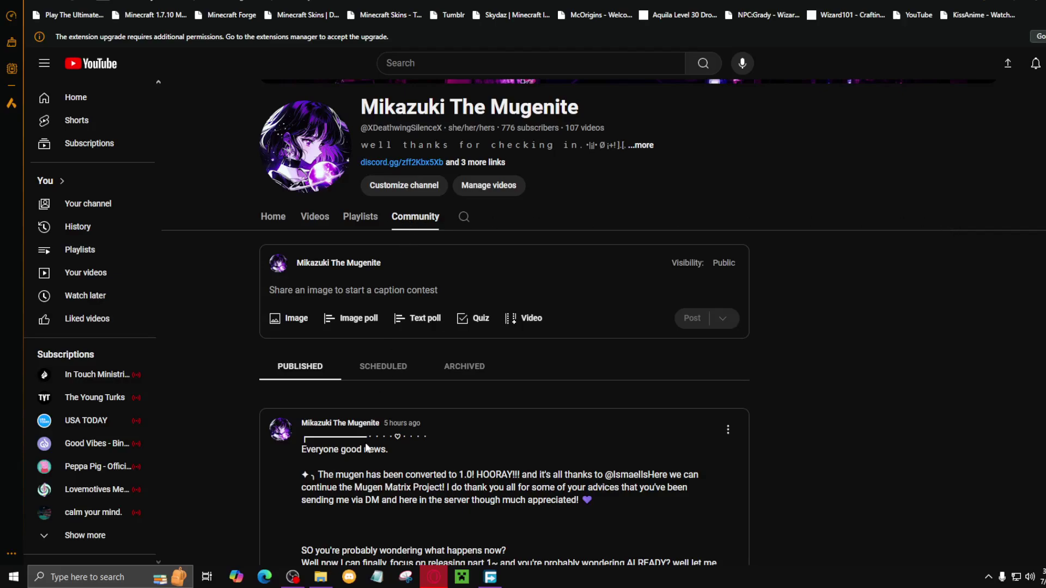
pyautogui.click(293, 577)
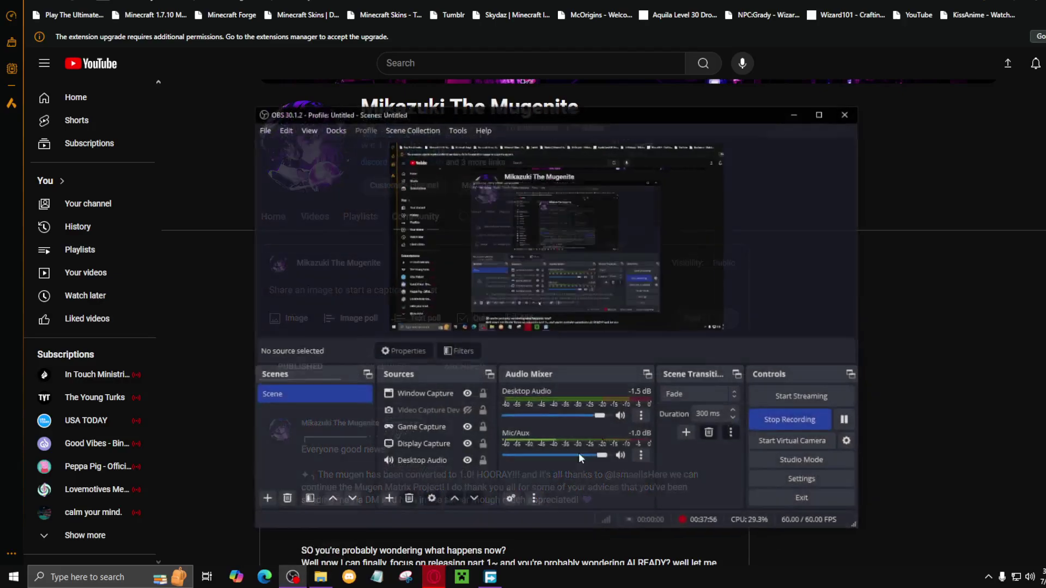